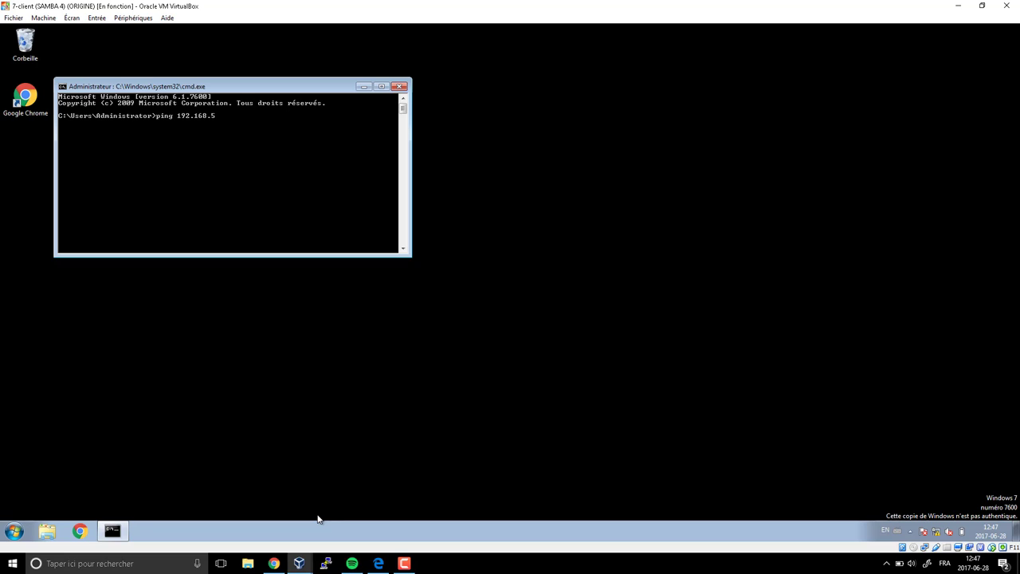
- Ping 192.168.56.200, then run ipconfig to show the guest address 192.168.56.50
{"action": "type", "text": "200"}
{"action": "key", "text": "Return"}
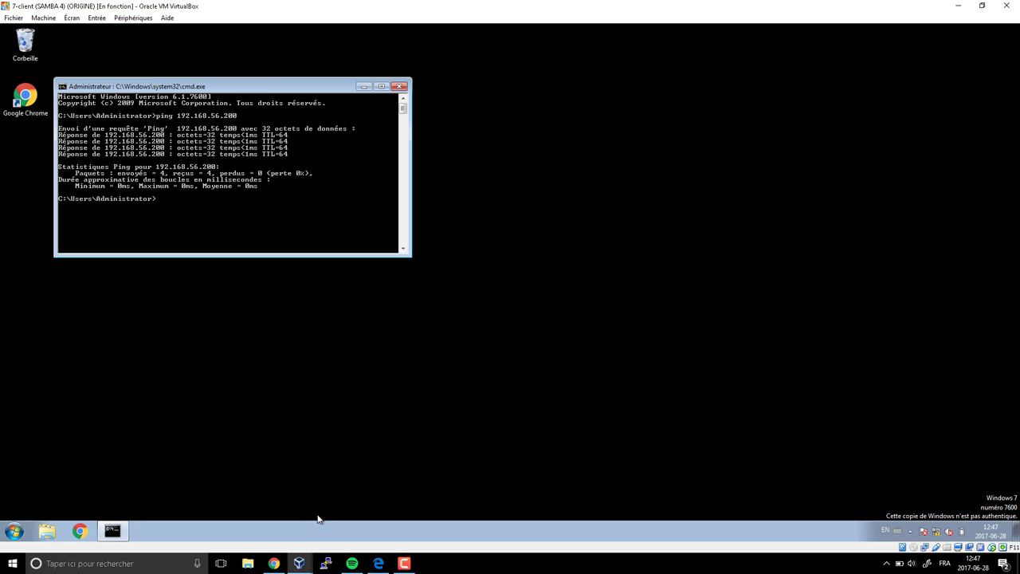
{"action": "type", "text": "ipconfig"}
{"action": "key", "text": "Return"}
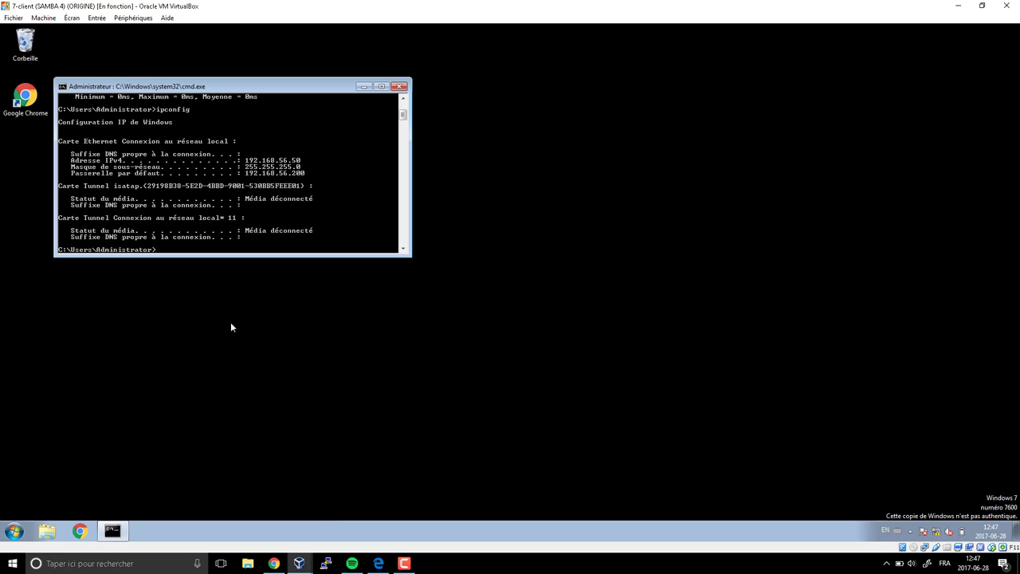
{"action": "left_click", "coordinate": [236, 188]}
- Close the command prompt and open the Computer's System properties from the Start menu
{"action": "left_click", "coordinate": [400, 87]}
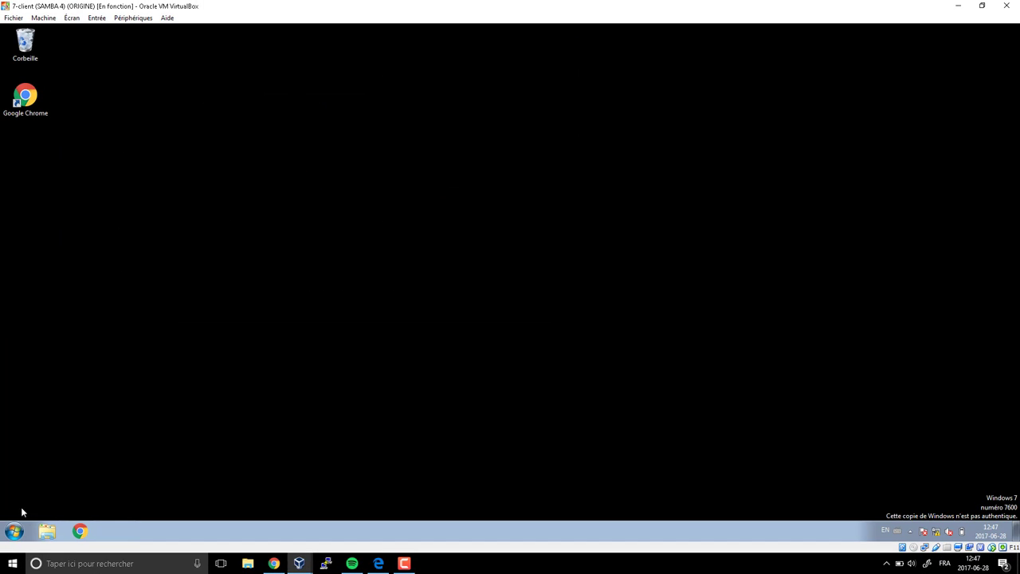
{"action": "left_click", "coordinate": [14, 531]}
{"action": "right_click", "coordinate": [201, 387]}
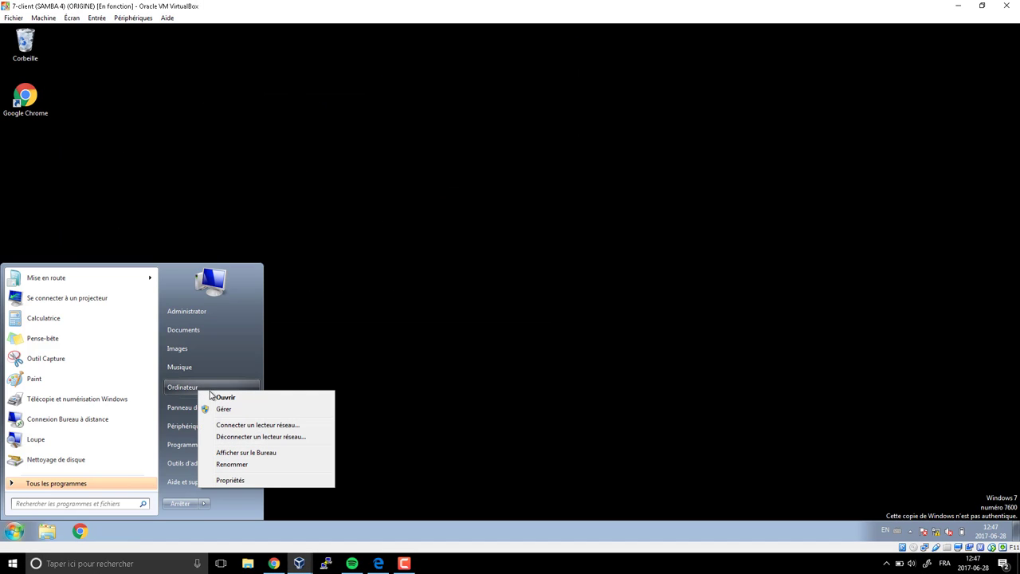
{"action": "left_click", "coordinate": [231, 480]}
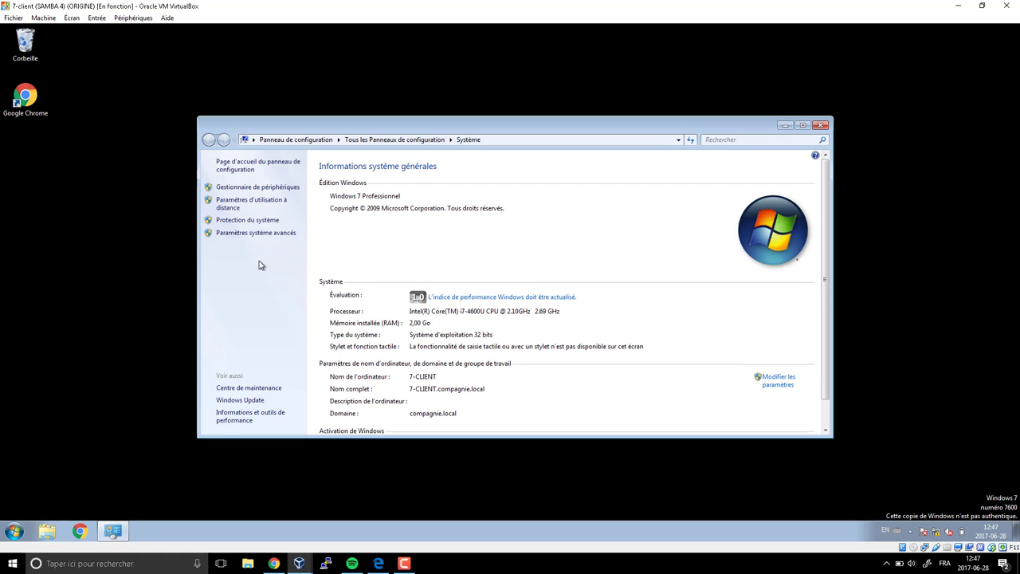
- Open the computer name change dialog showing 7-CLIENT in domain compagnie.local
{"action": "left_click", "coordinate": [277, 236]}
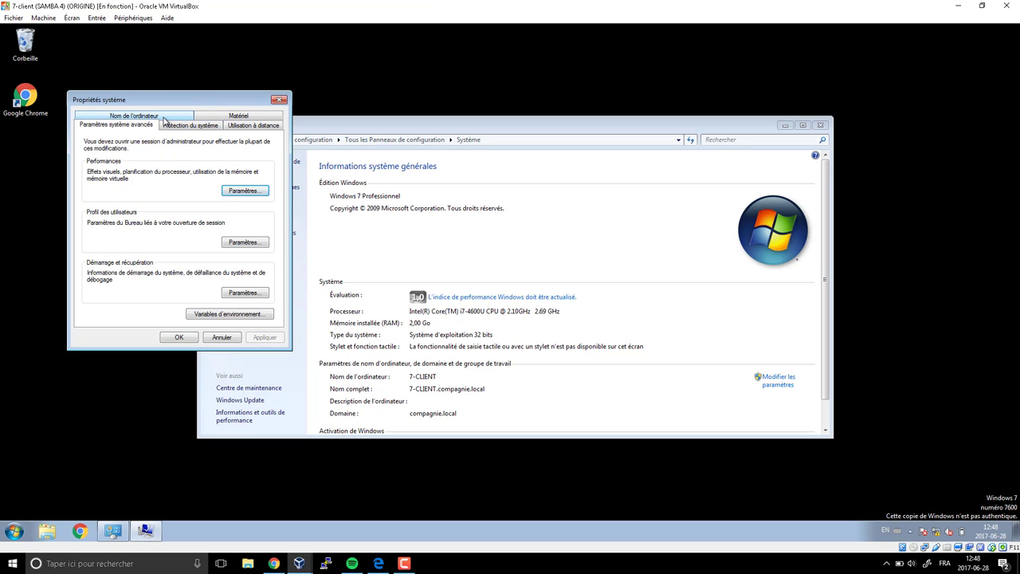
{"action": "left_click", "coordinate": [164, 119]}
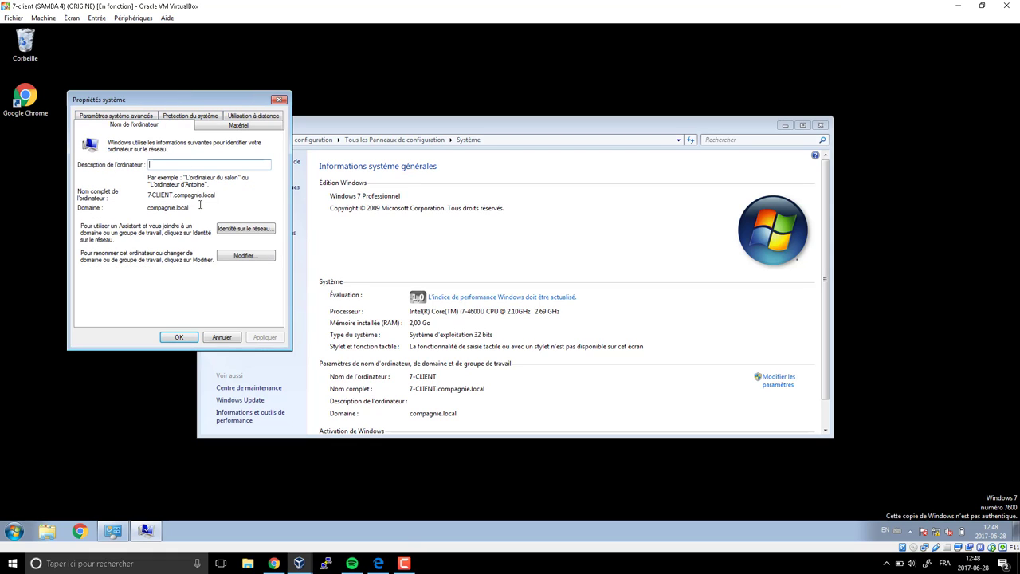
{"action": "left_click", "coordinate": [244, 255]}
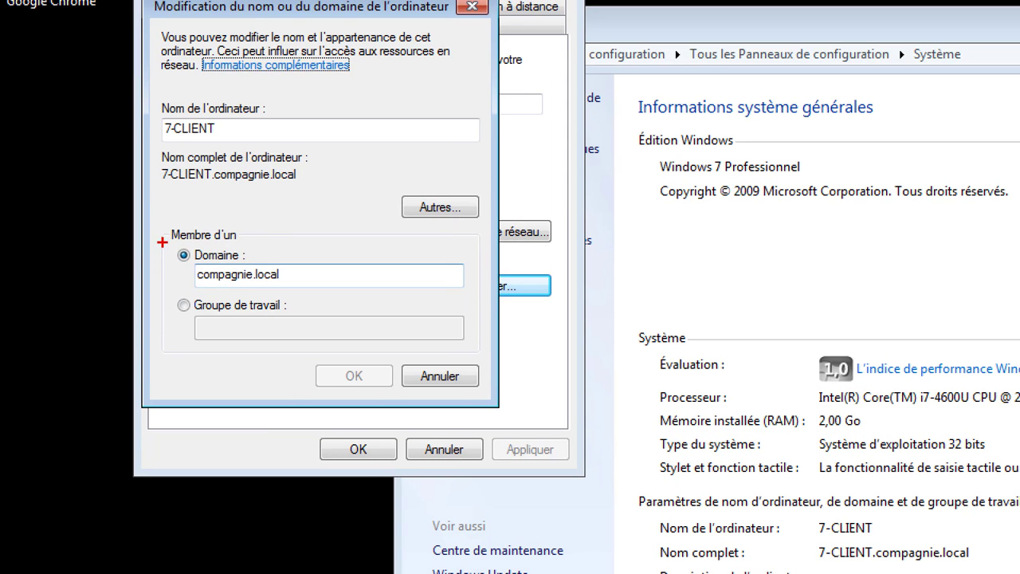
{"action": "mouse_move", "coordinate": [165, 222]}
{"action": "left_mouse_down"}
{"action": "mouse_move", "coordinate": [231, 336]}
{"action": "mouse_move", "coordinate": [452, 338]}
{"action": "mouse_move", "coordinate": [484, 348]}
{"action": "left_mouse_up"}
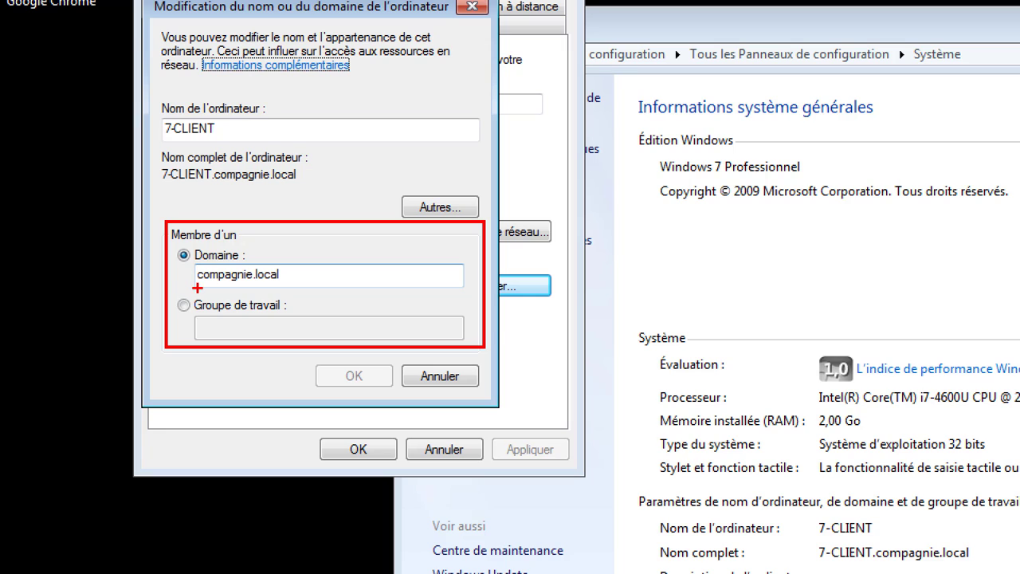
{"action": "left_click_drag", "start_coordinate": [195, 283], "coordinate": [284, 284]}
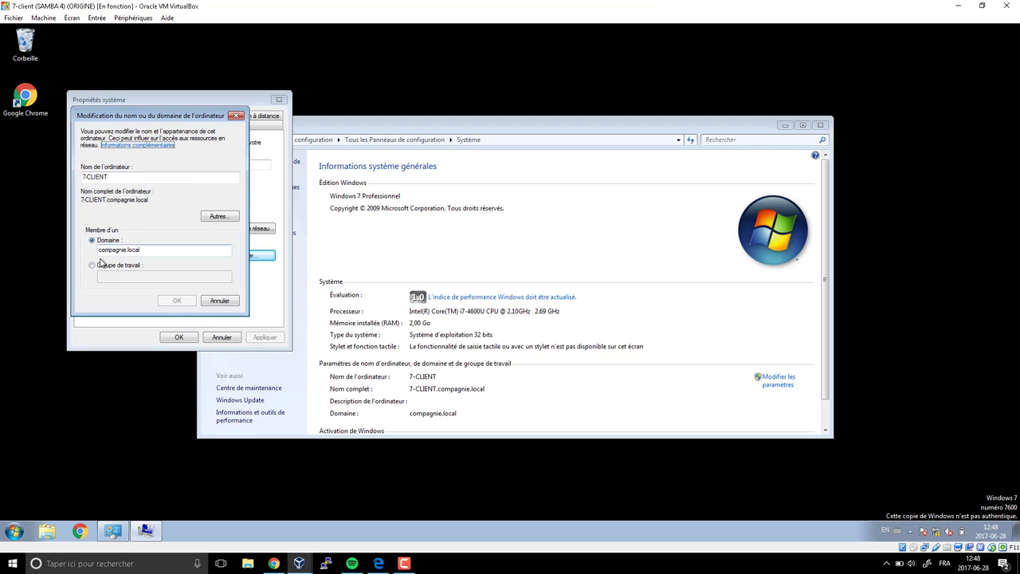
- Switch 7-CLIENT from the domain to workgroup 123, accepting the warning and welcome messages
{"action": "left_click", "coordinate": [92, 268]}
{"action": "type", "text": "123"}
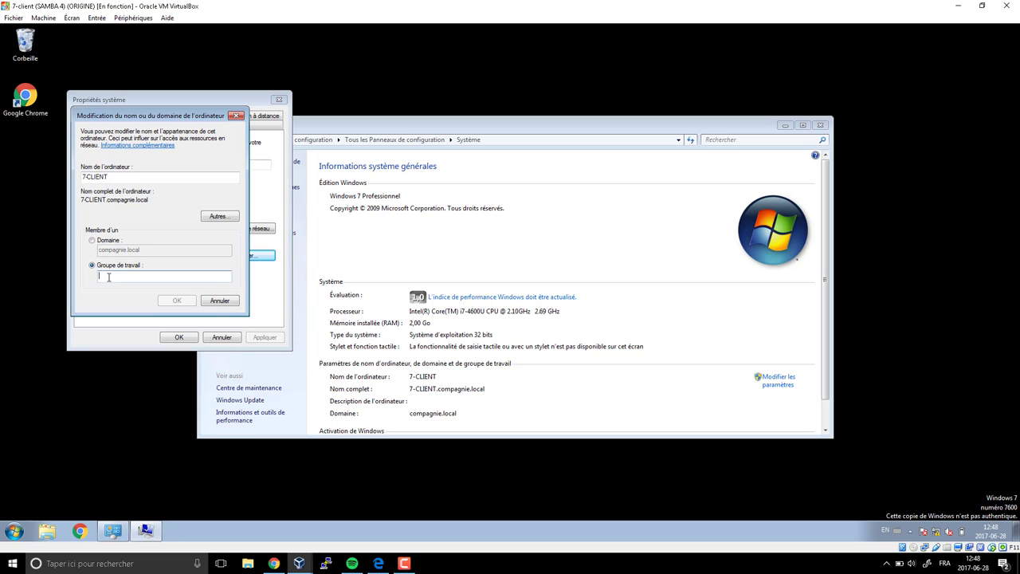
{"action": "left_click", "coordinate": [177, 301]}
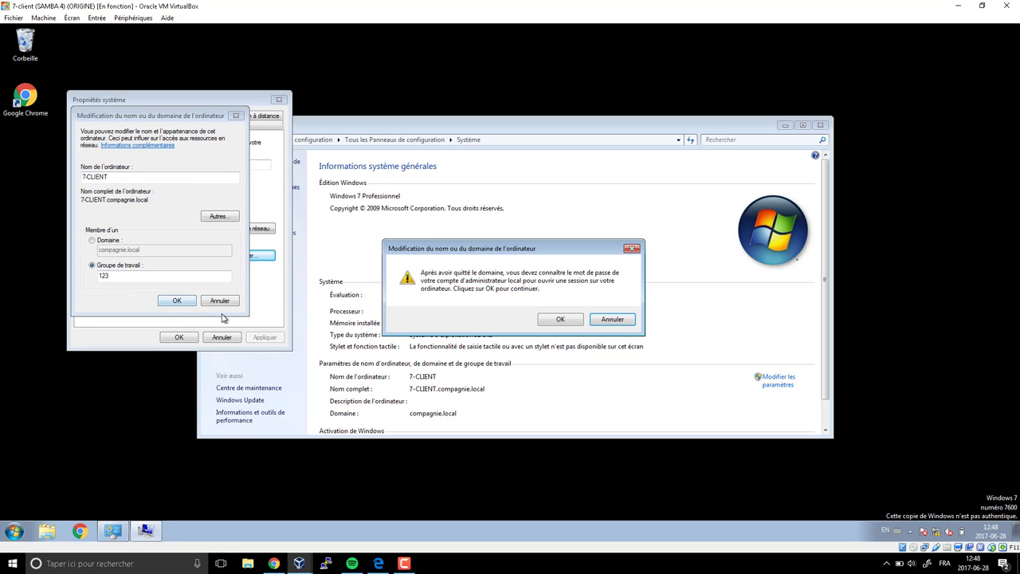
{"action": "left_click", "coordinate": [574, 322]}
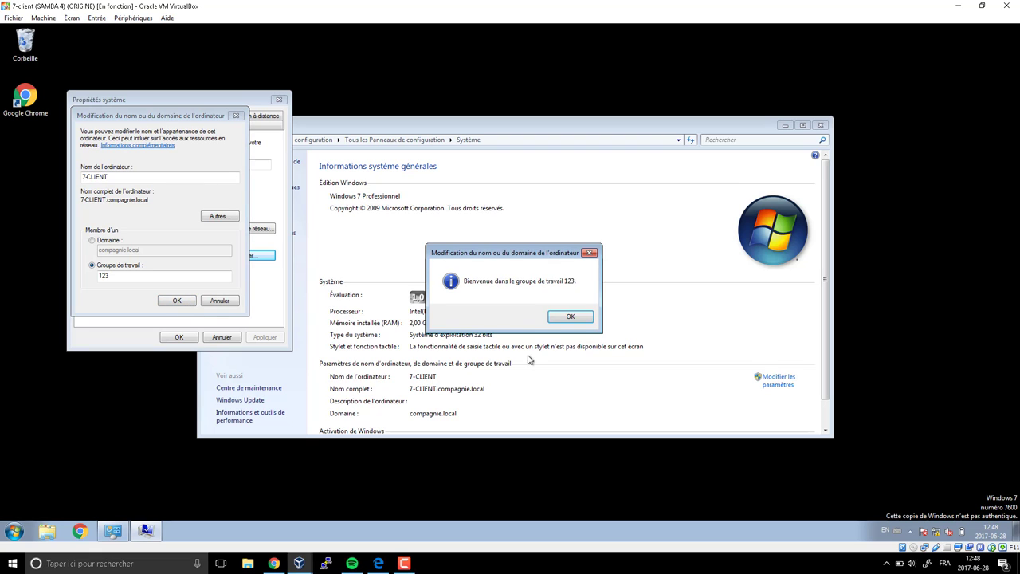
{"action": "left_click", "coordinate": [553, 322]}
- Close System Properties and restart the computer now
{"action": "left_click", "coordinate": [571, 293]}
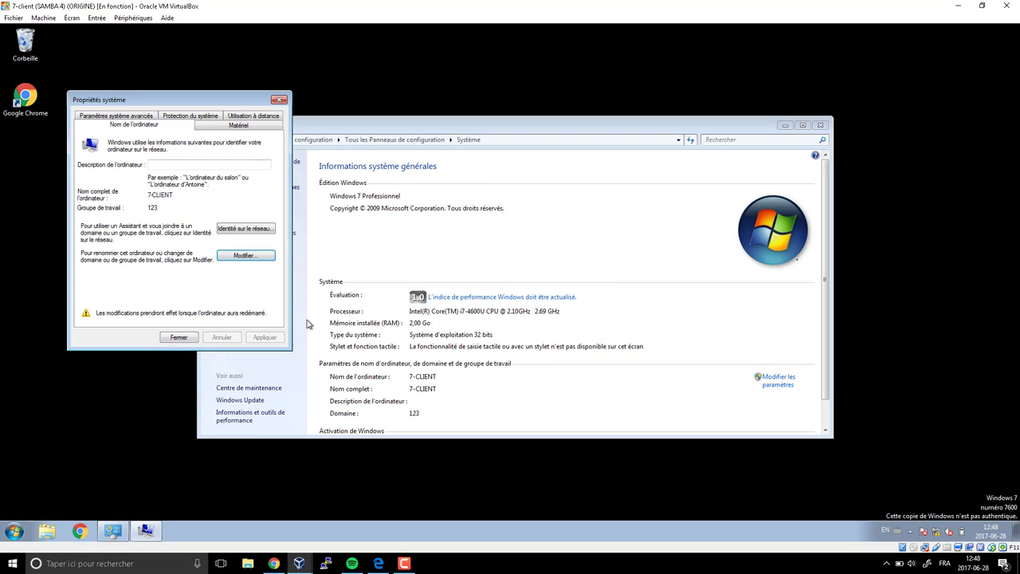
{"action": "left_click", "coordinate": [172, 338]}
{"action": "left_click", "coordinate": [480, 297]}
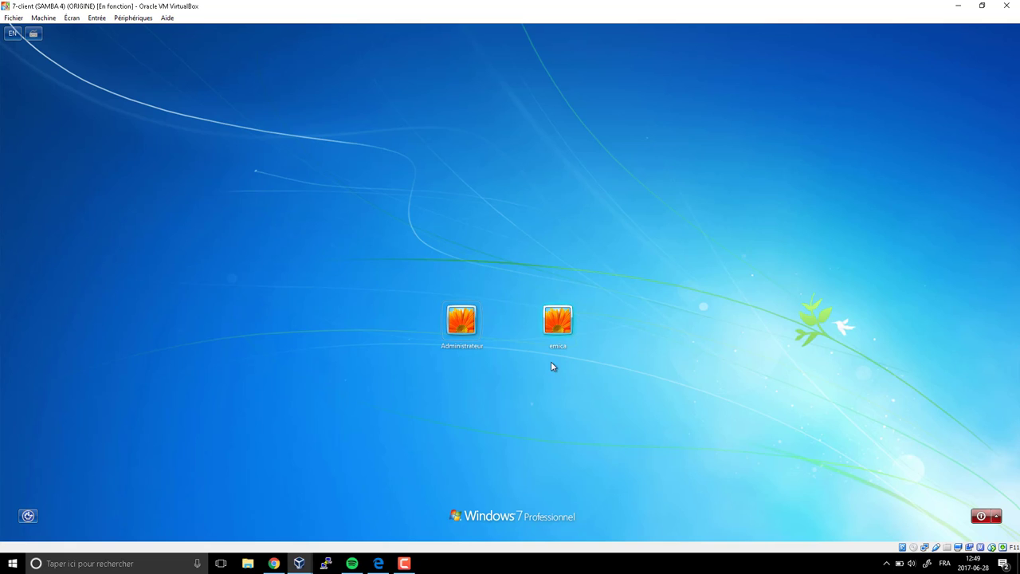
- Sign in with the user account's password and dismiss the Windows activation prompt
{"action": "left_click", "coordinate": [550, 329]}
{"action": "type", "text": "******"}
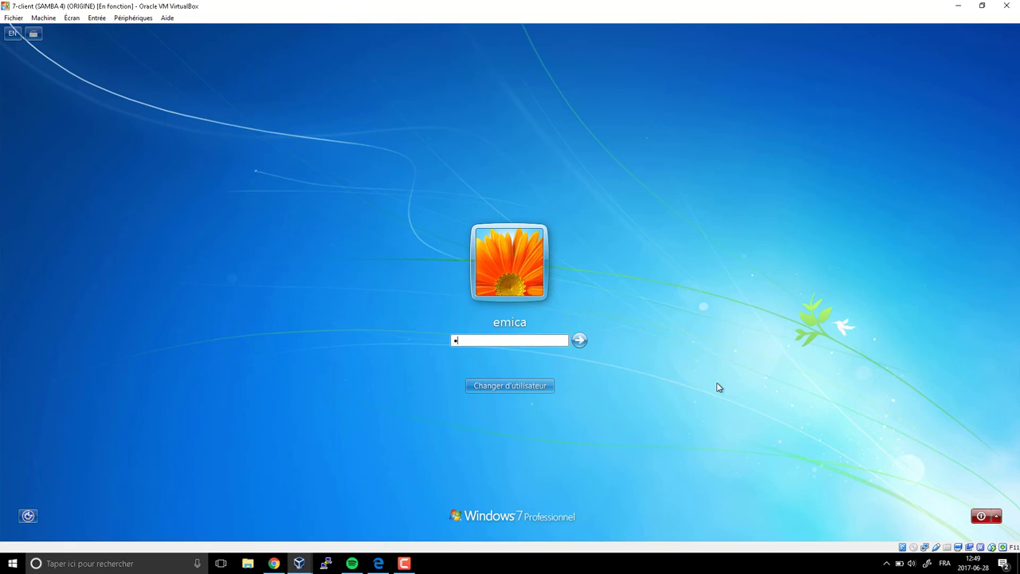
{"action": "key", "text": "Return"}
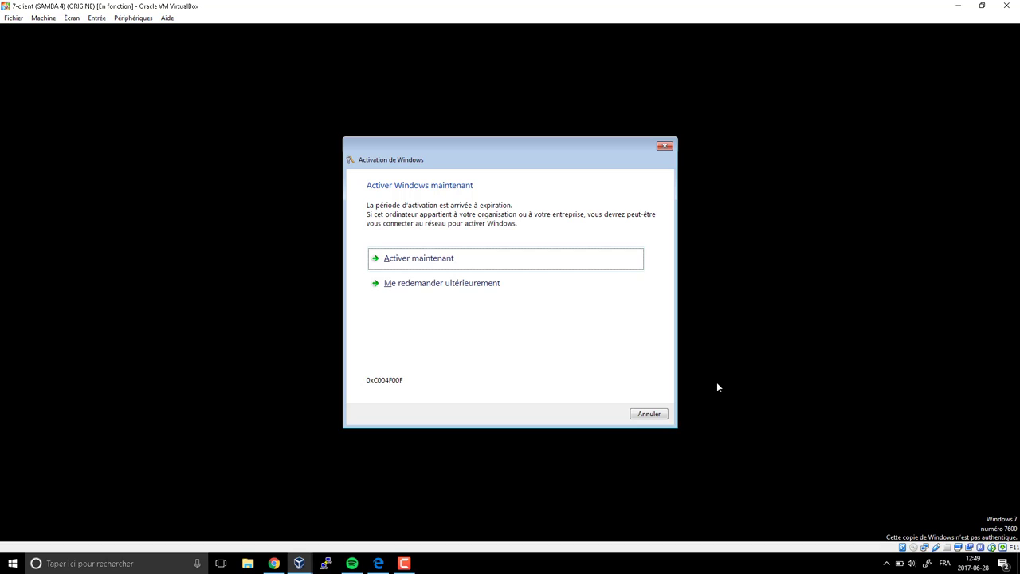
{"action": "key", "text": "Escape"}
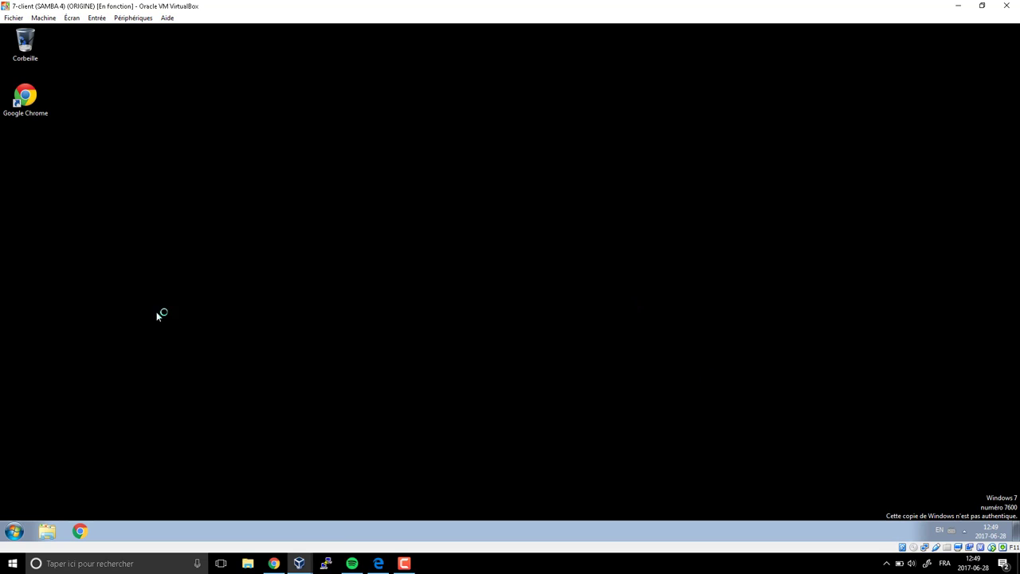
- Open the Computer Name change dialog via Computer Properties and Advanced system settings
{"action": "left_click", "coordinate": [13, 531]}
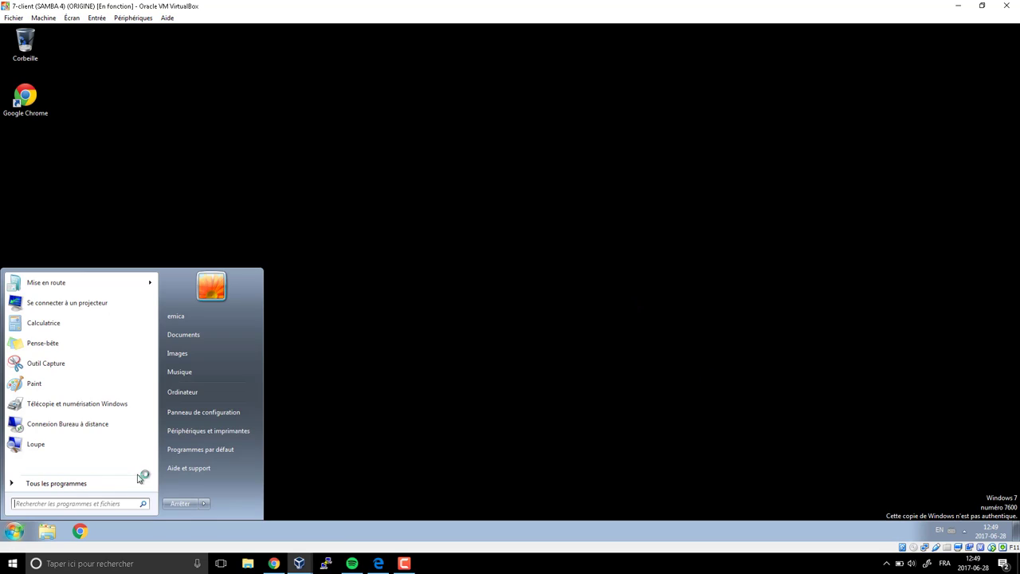
{"action": "right_click", "coordinate": [186, 395]}
{"action": "left_click", "coordinate": [236, 486]}
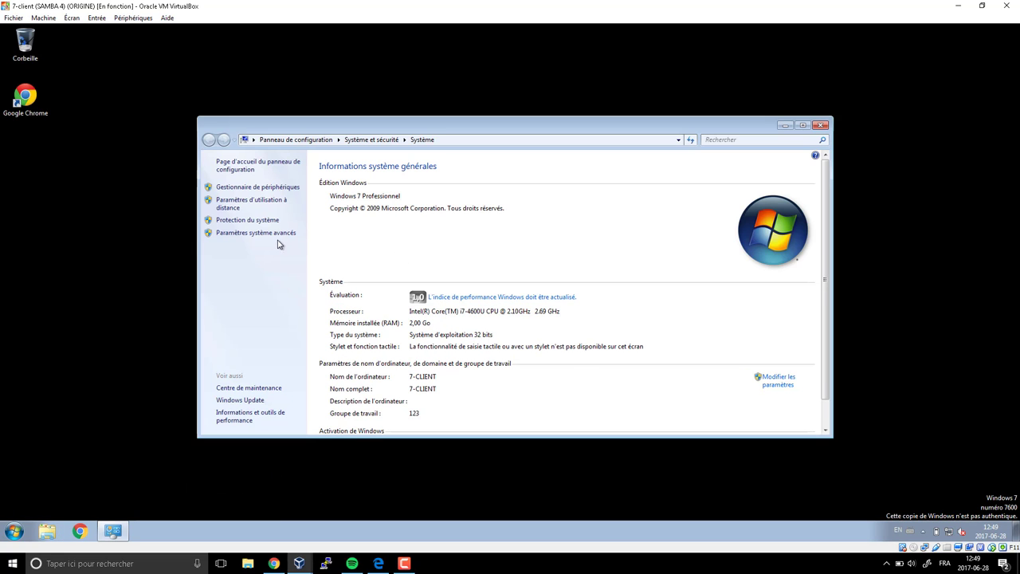
{"action": "left_click", "coordinate": [278, 233]}
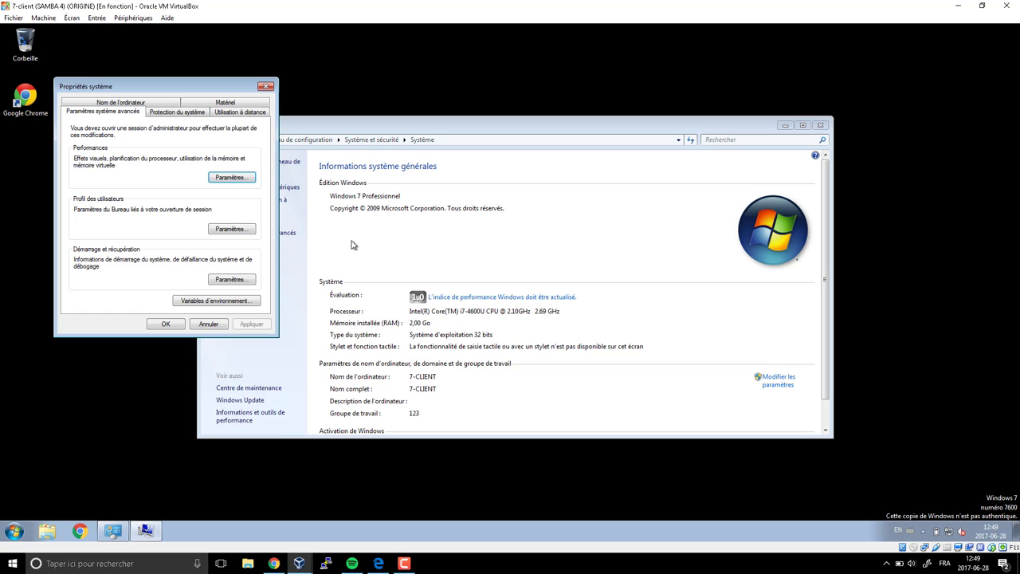
{"action": "left_click", "coordinate": [147, 102]}
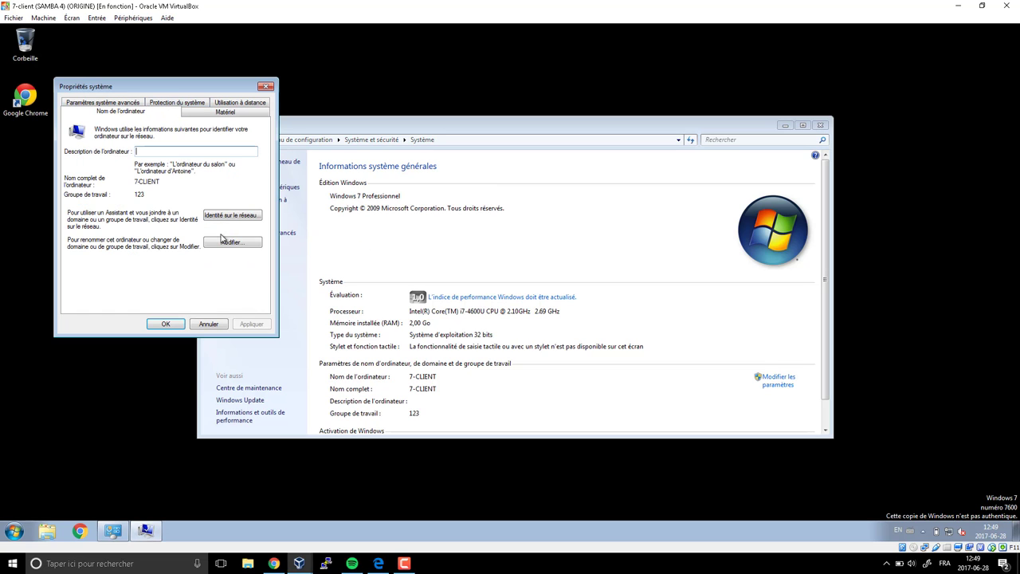
{"action": "left_click", "coordinate": [239, 243]}
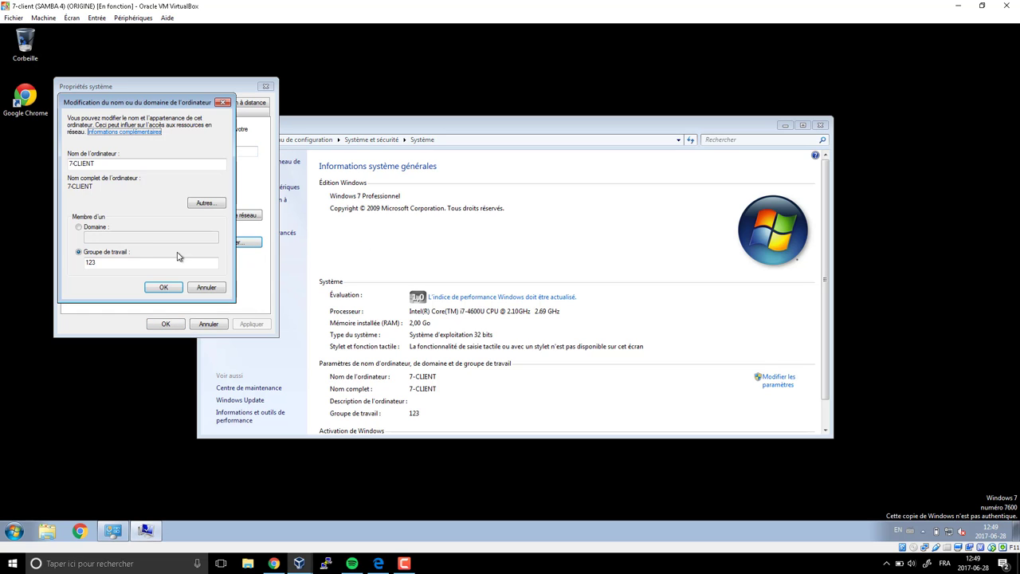
- Set membership to domain compagnie.local and confirm
{"action": "left_click", "coordinate": [97, 231]}
{"action": "type", "text": "c"}
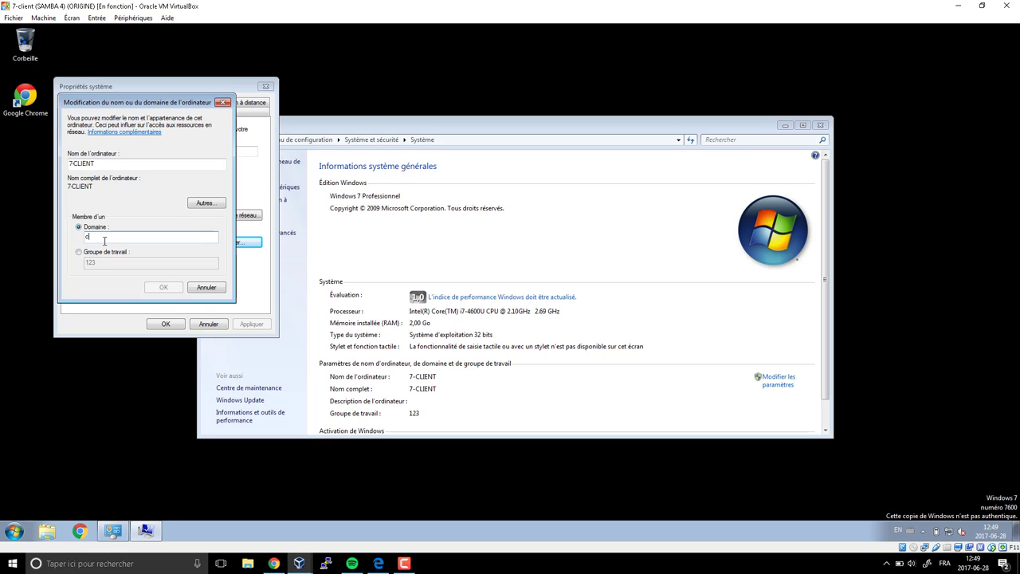
{"action": "type", "text": "ompagnie.local"}
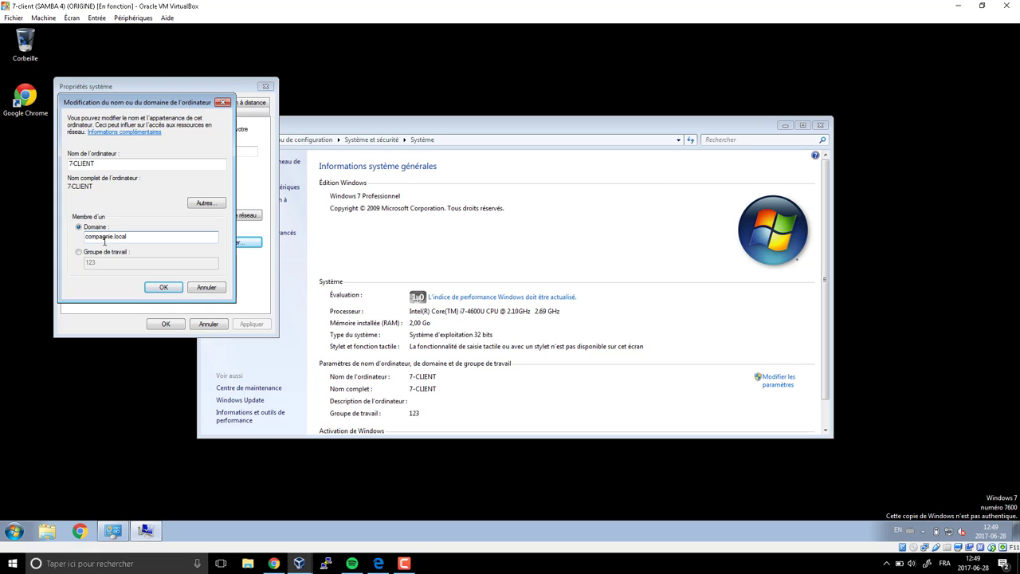
{"action": "key", "text": "Return"}
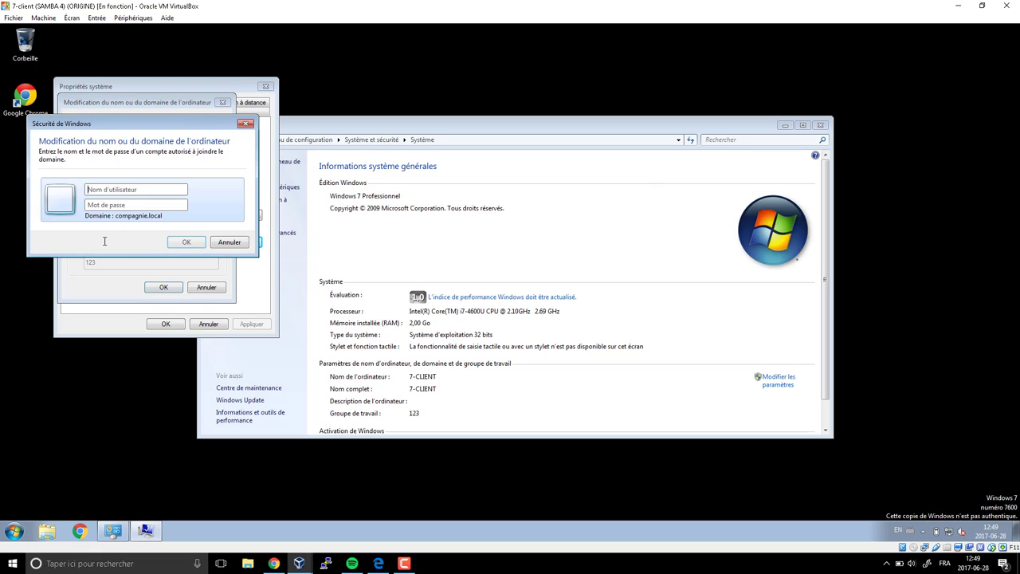
- Enter the domain administrator username and password in the credentials prompt
{"action": "left_click_drag", "start_coordinate": [124, 127], "coordinate": [455, 182]}
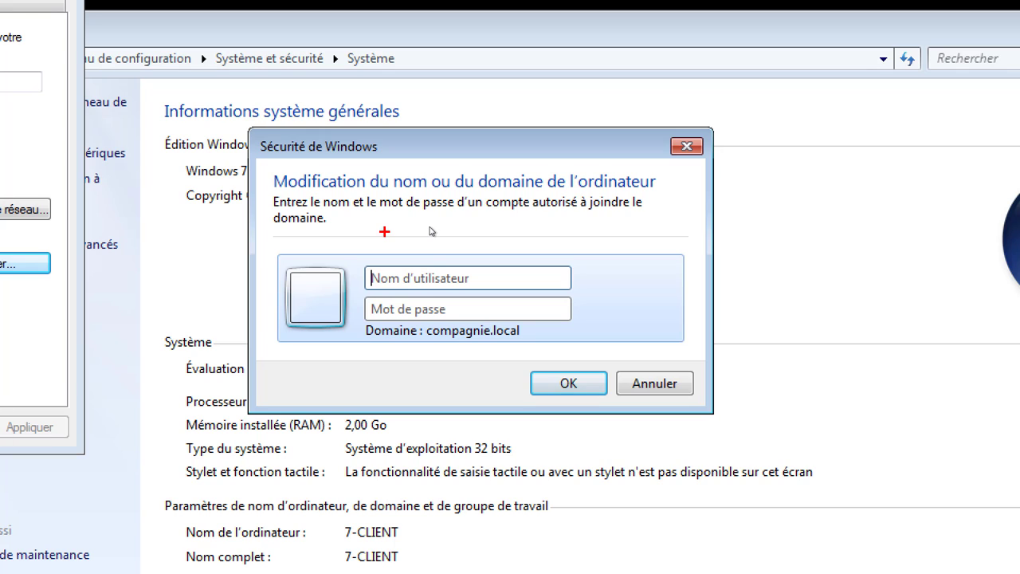
{"action": "left_click_drag", "start_coordinate": [360, 265], "coordinate": [636, 296]}
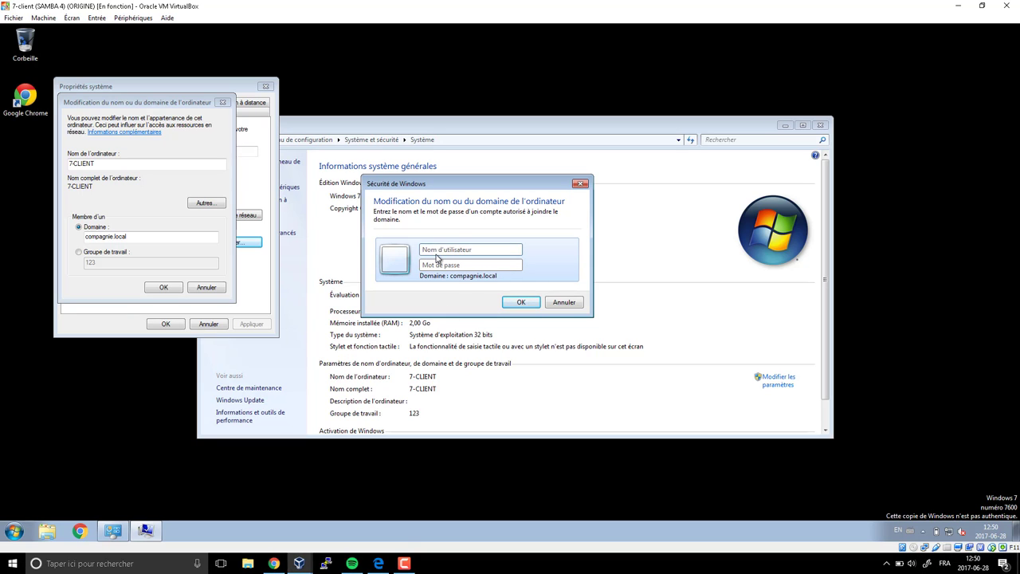
{"action": "type", "text": "administrator"}
{"action": "type", "text": "Passw0rd"}
{"action": "key", "text": "Return"}
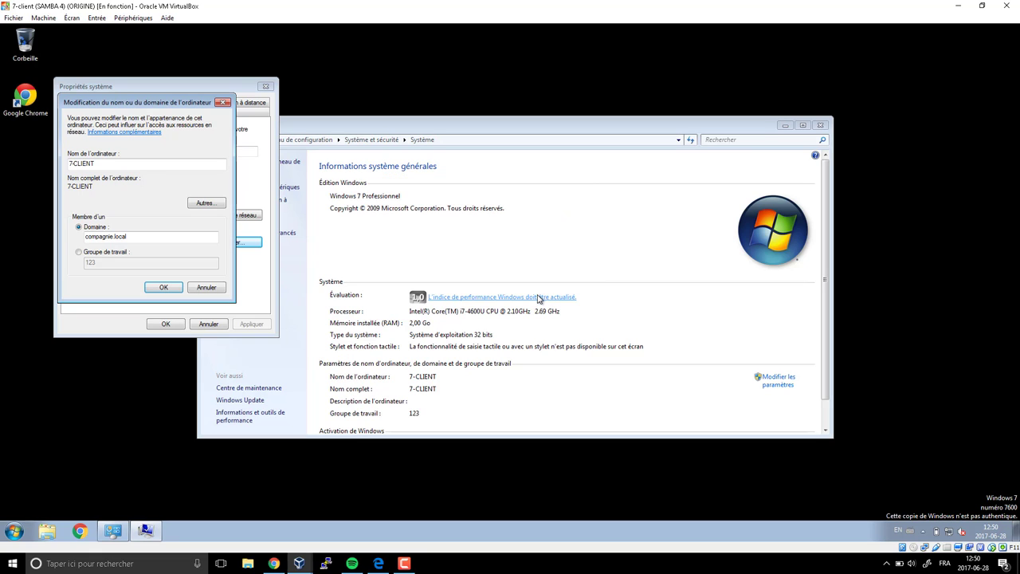
- Close the System window and acknowledge the welcome to compagnie.local and restart notices
{"action": "left_click", "coordinate": [820, 125]}
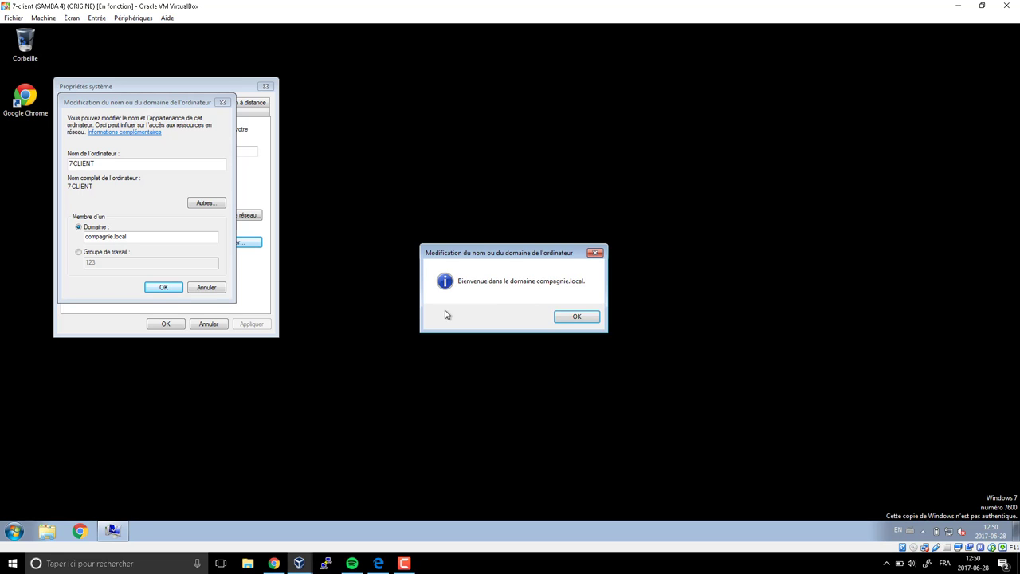
{"action": "left_click", "coordinate": [579, 319]}
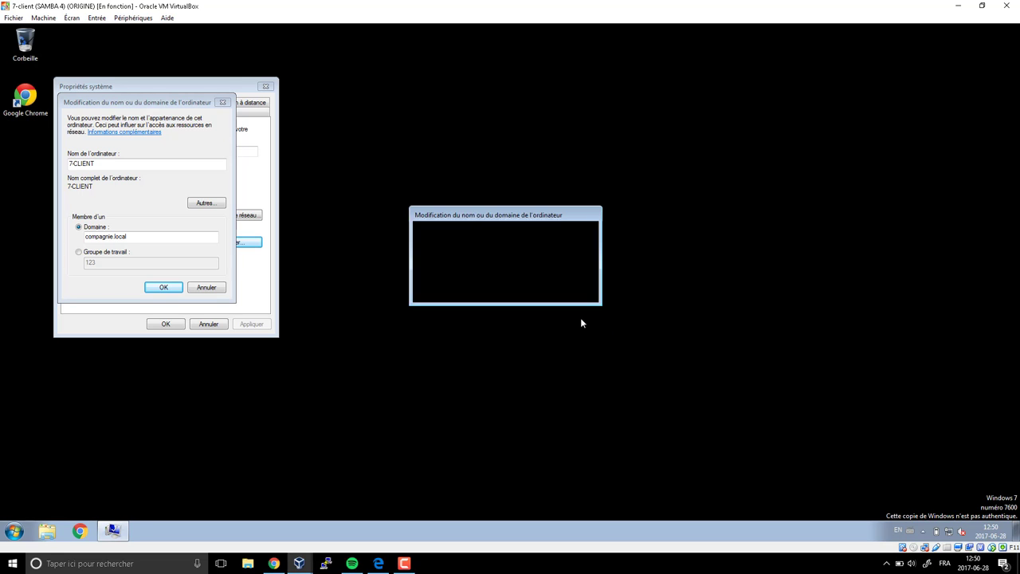
{"action": "left_click", "coordinate": [568, 295]}
- Close System Properties and confirm Restart Now so the guest reboots to its logon screen
{"action": "left_click", "coordinate": [174, 325]}
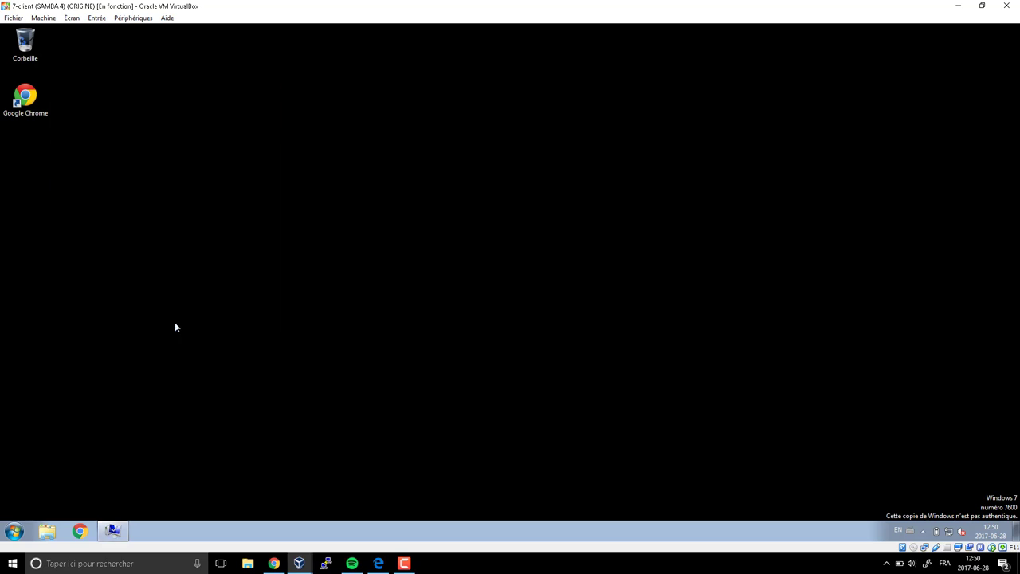
{"action": "left_click", "coordinate": [465, 295]}
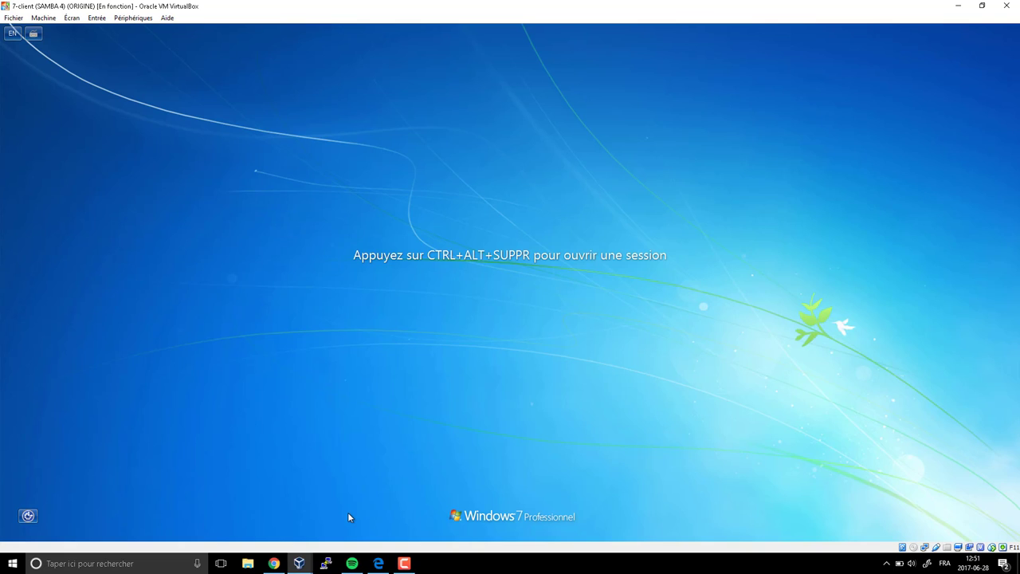
- Call up the sign-in prompt and frame the local 7-CLIENT account name in red
{"action": "key", "text": "ctrl+Delete"}
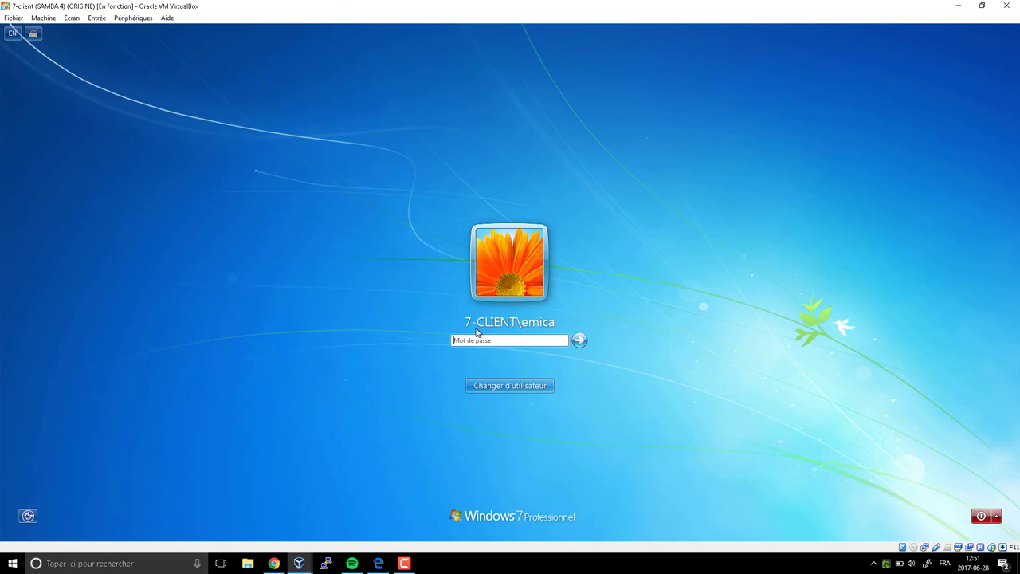
{"action": "key", "text": "Print"}
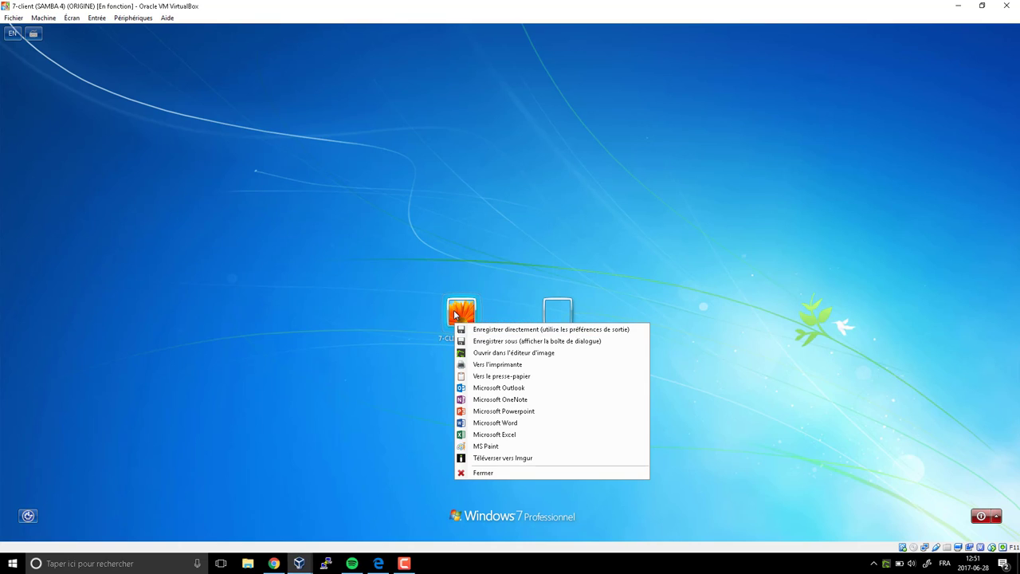
{"action": "left_click", "coordinate": [478, 473]}
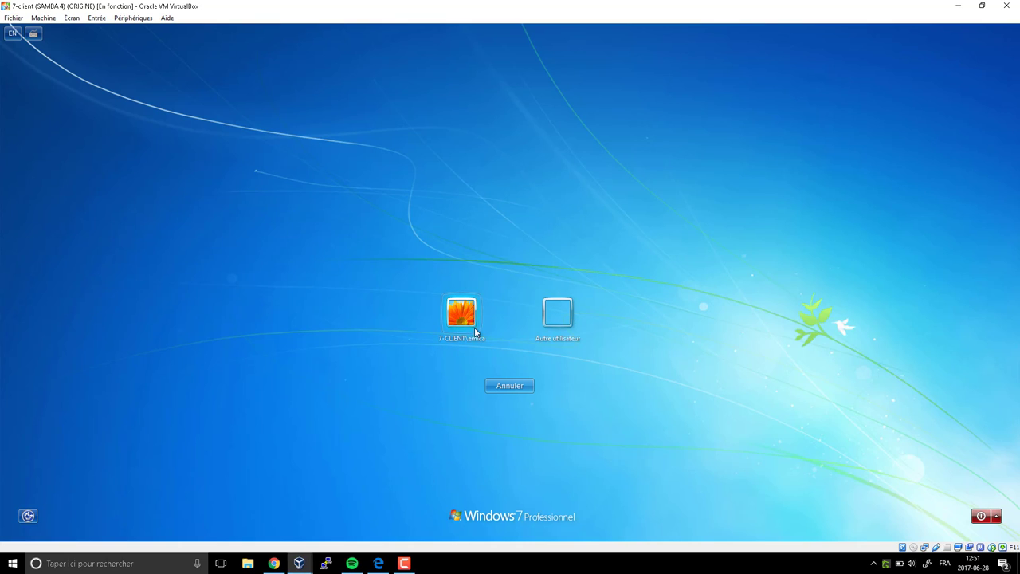
{"action": "left_click", "coordinate": [472, 340]}
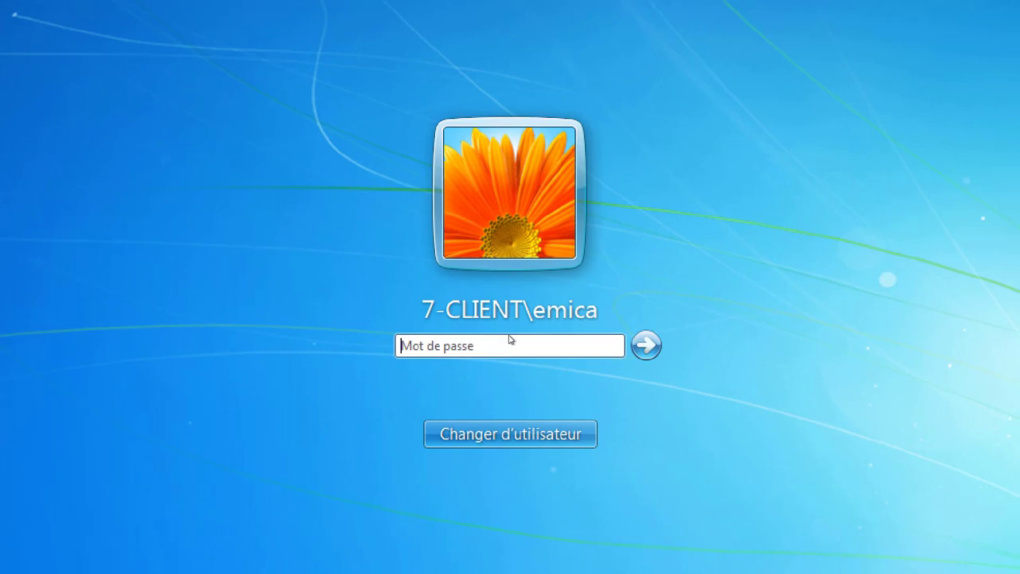
{"action": "left_click_drag", "start_coordinate": [411, 289], "coordinate": [534, 328]}
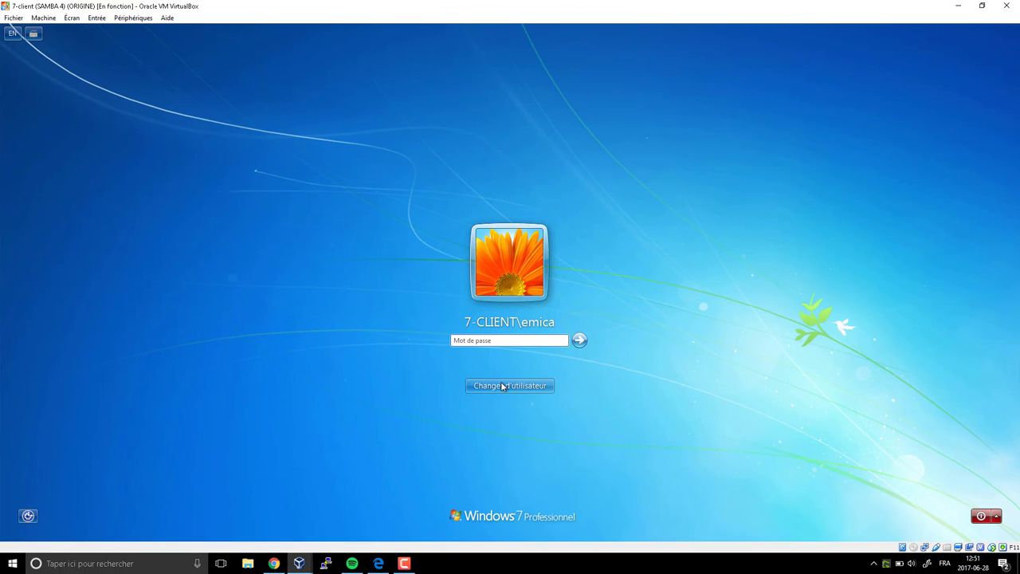
- Choose Autre utilisateur and frame the COMPAGNIE logon domain in red
{"action": "left_click", "coordinate": [514, 437]}
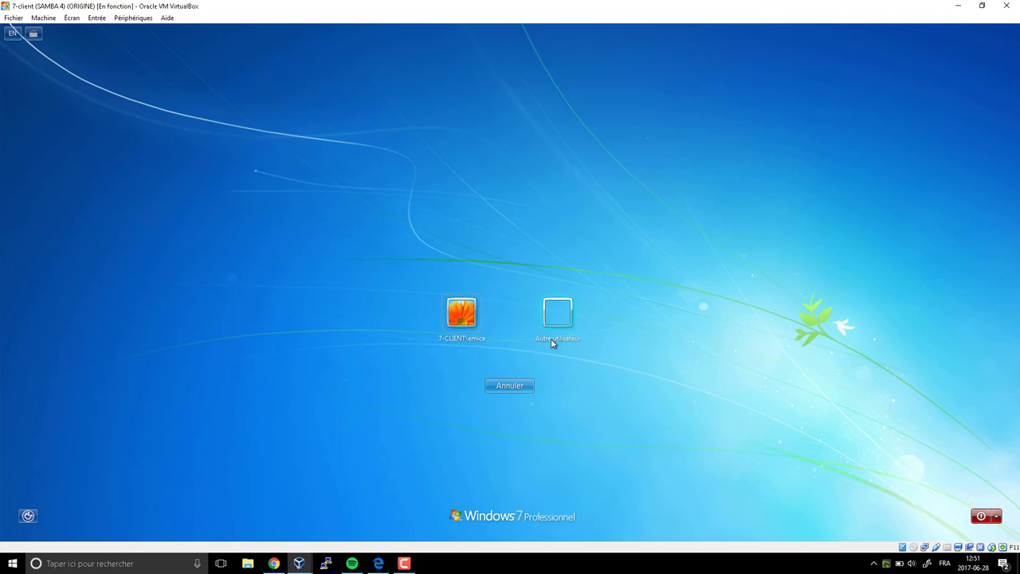
{"action": "left_click", "coordinate": [551, 338]}
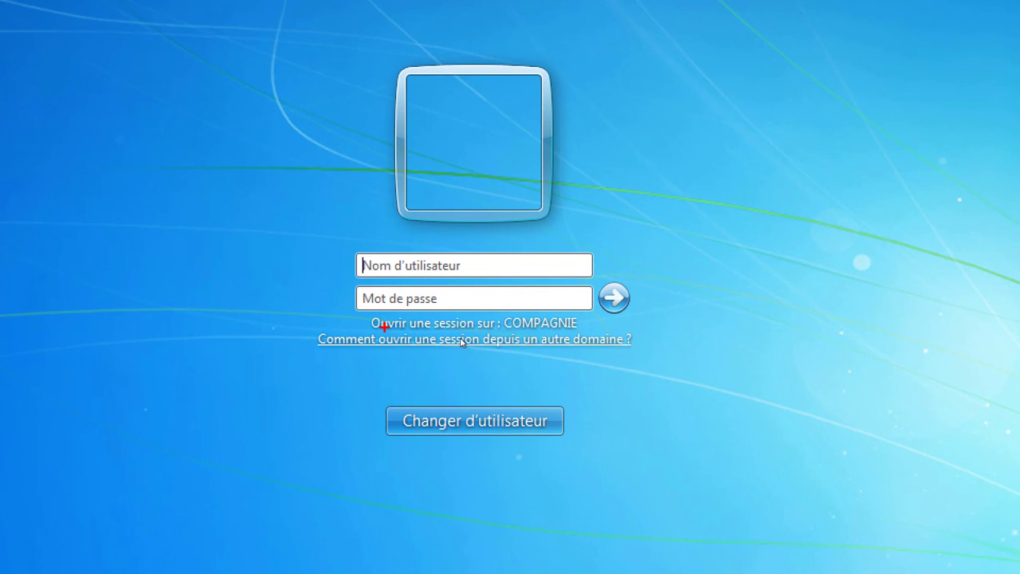
{"action": "left_click_drag", "start_coordinate": [363, 312], "coordinate": [594, 332]}
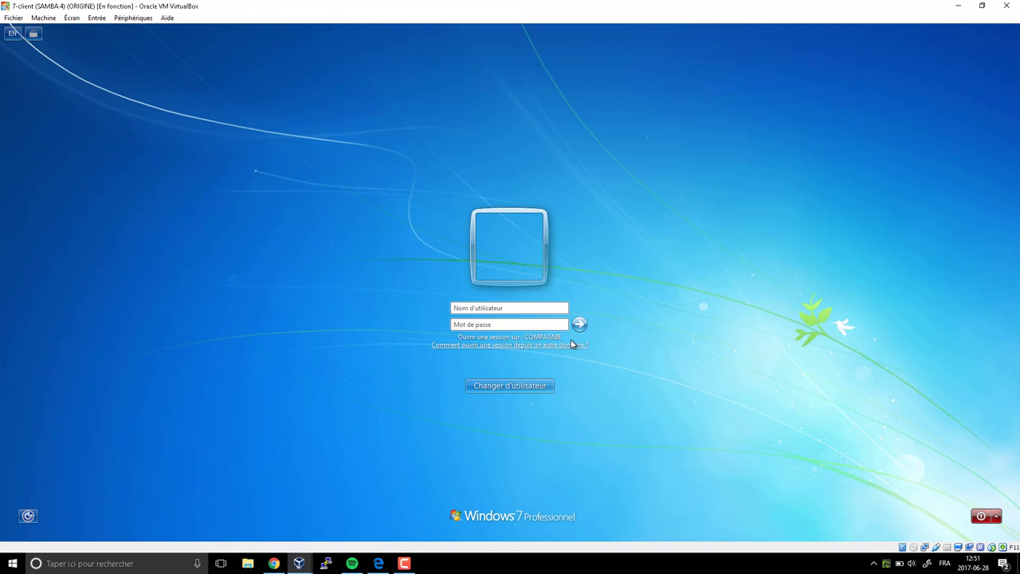
- Log on to COMPAGNIE as administrator with the account password
{"action": "left_click", "coordinate": [445, 265]}
{"action": "type", "text": "j"}
{"action": "type", "text": "\\"}
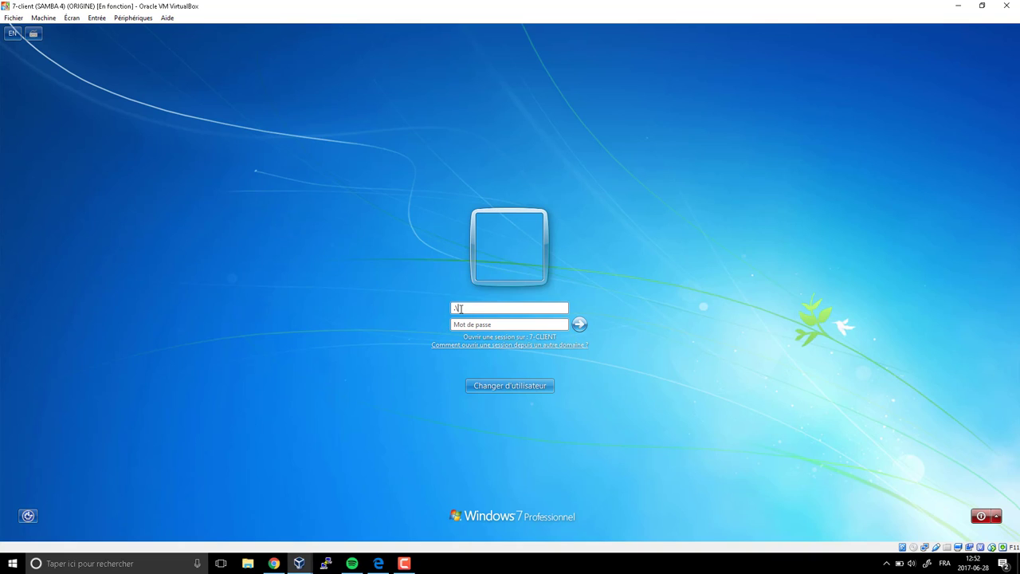
{"action": "key", "text": "BackSpace"}
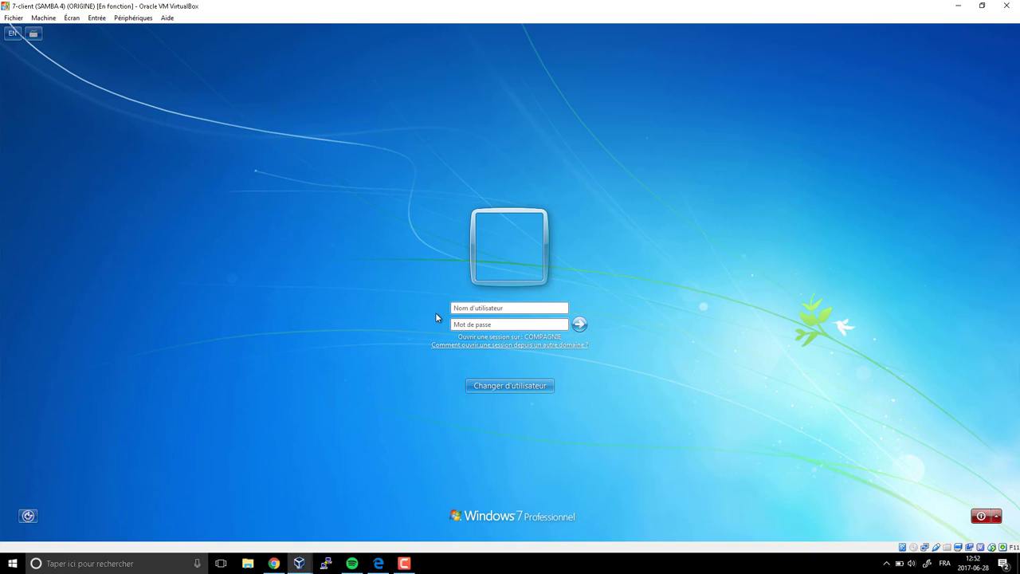
{"action": "type", "text": "administrator"}
{"action": "key", "text": "Tab"}
{"action": "type", "text": "•••••••"}
{"action": "key", "text": "Return"}
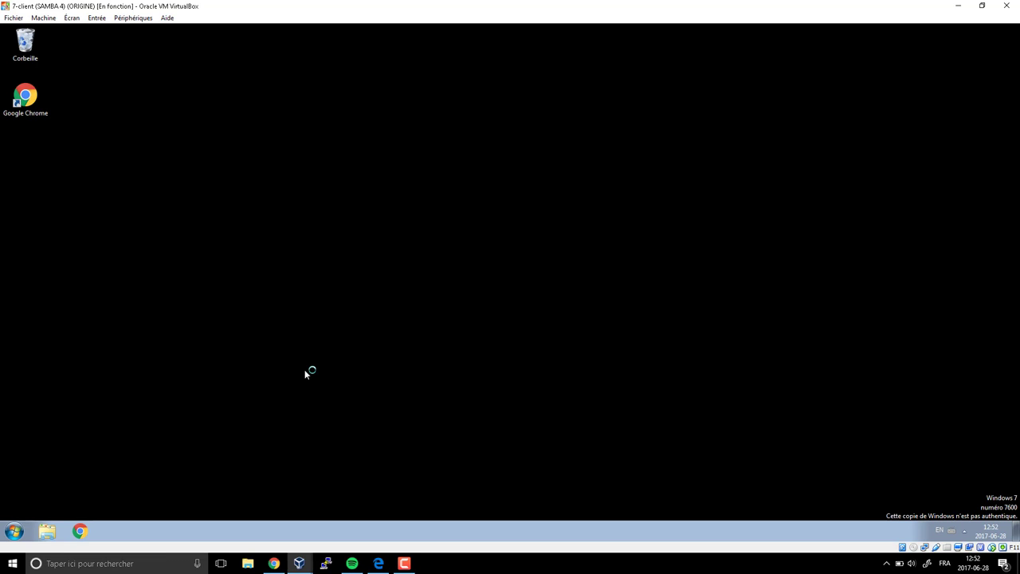
{"action": "left_click", "coordinate": [273, 561]}
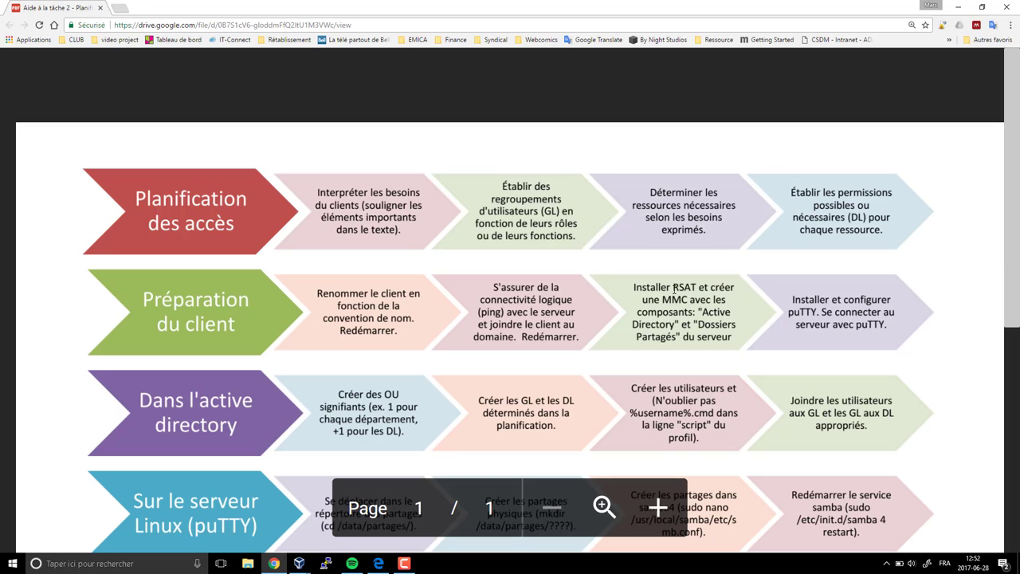
- Highlight the task sheet's Installer RSAT step and its Active Directory components, then return to 7-client
{"action": "left_click_drag", "start_coordinate": [634, 288], "coordinate": [693, 289]}
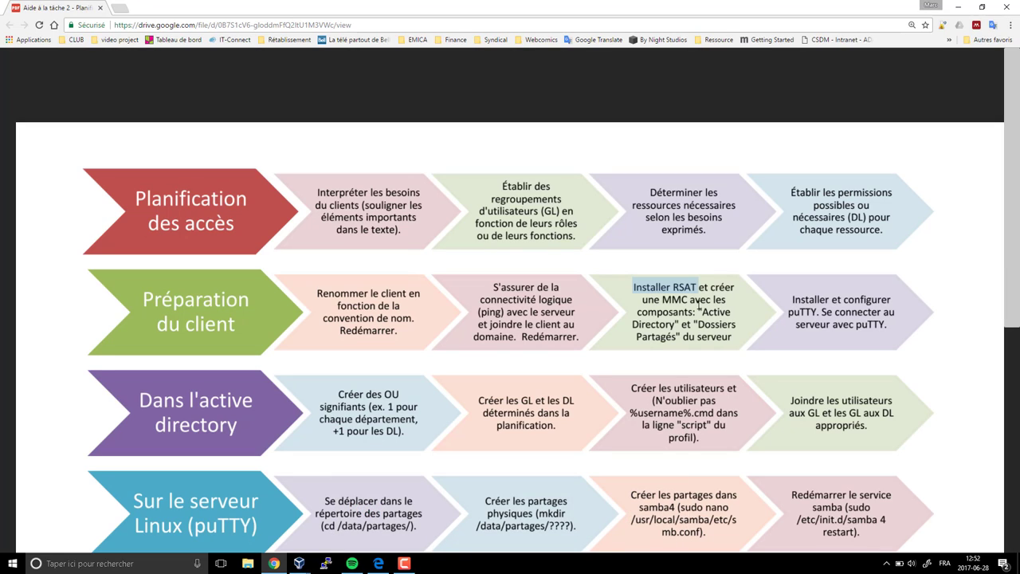
{"action": "double_click", "coordinate": [704, 312]}
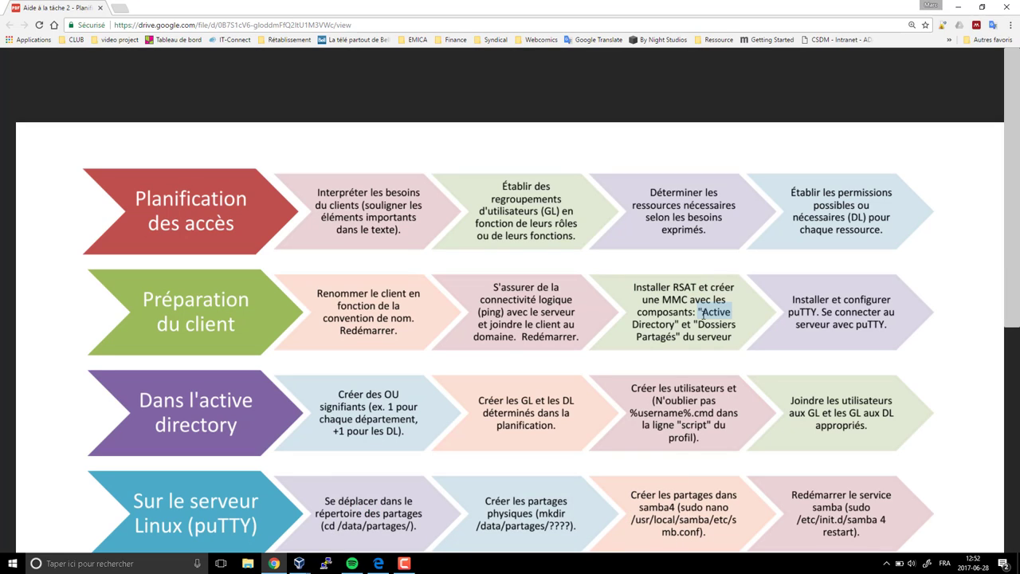
{"action": "left_click_drag", "start_coordinate": [703, 313], "coordinate": [699, 338]}
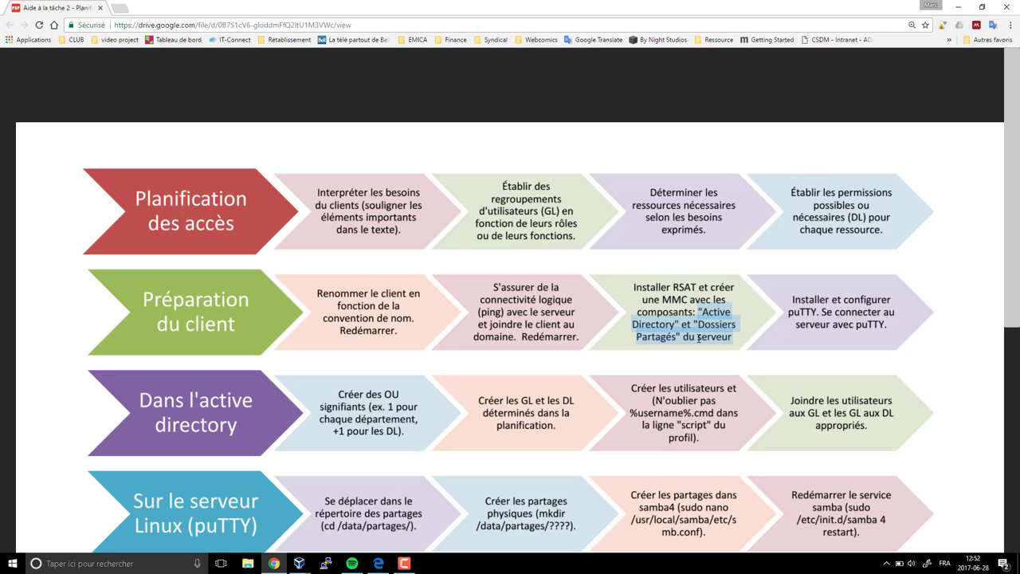
{"action": "left_click", "coordinate": [698, 339]}
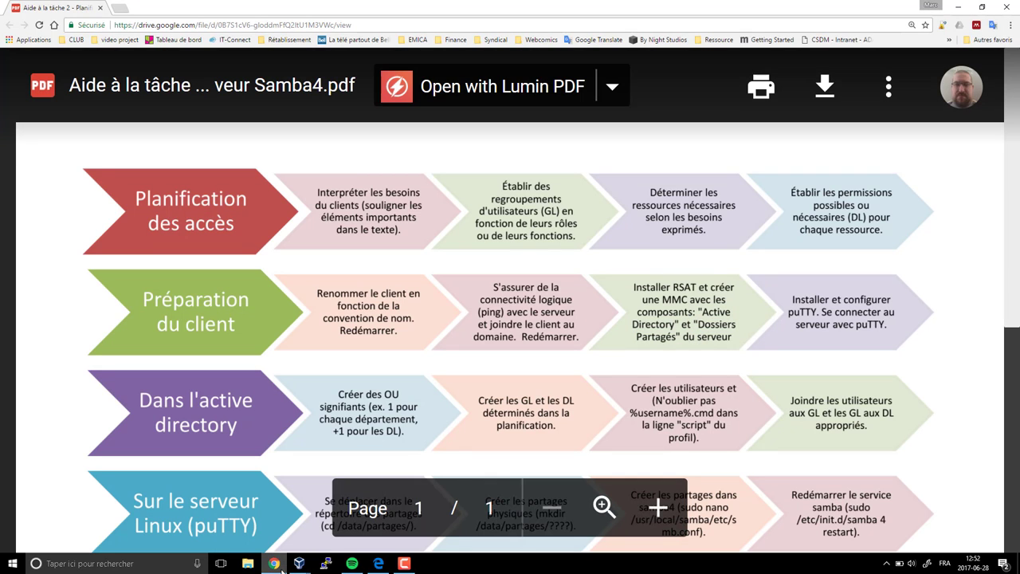
{"action": "mouse_move", "coordinate": [298, 563]}
{"action": "left_click", "coordinate": [332, 519]}
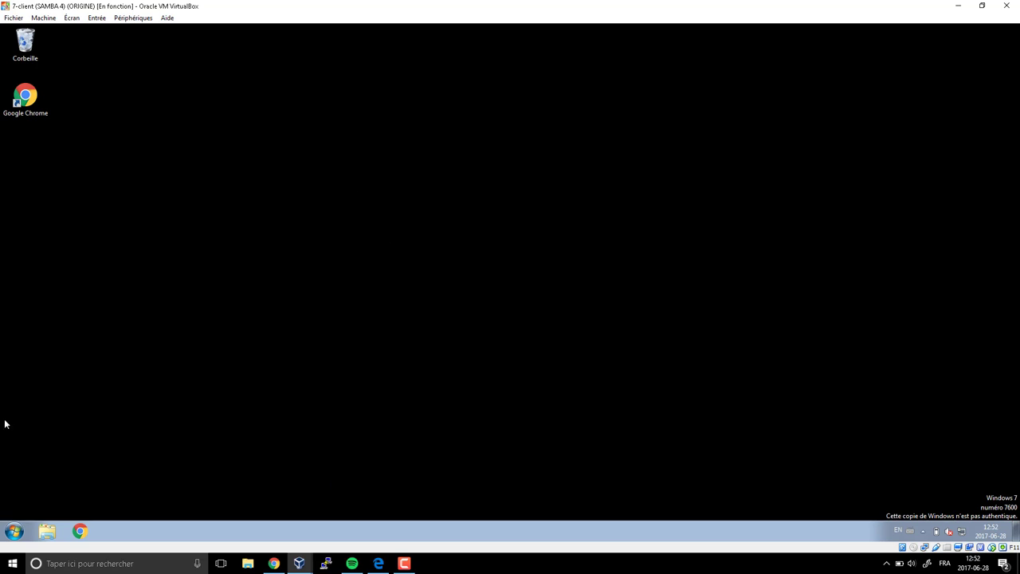
- Launch Chrome in the guest and go to google.ca
{"action": "double_click", "coordinate": [26, 98]}
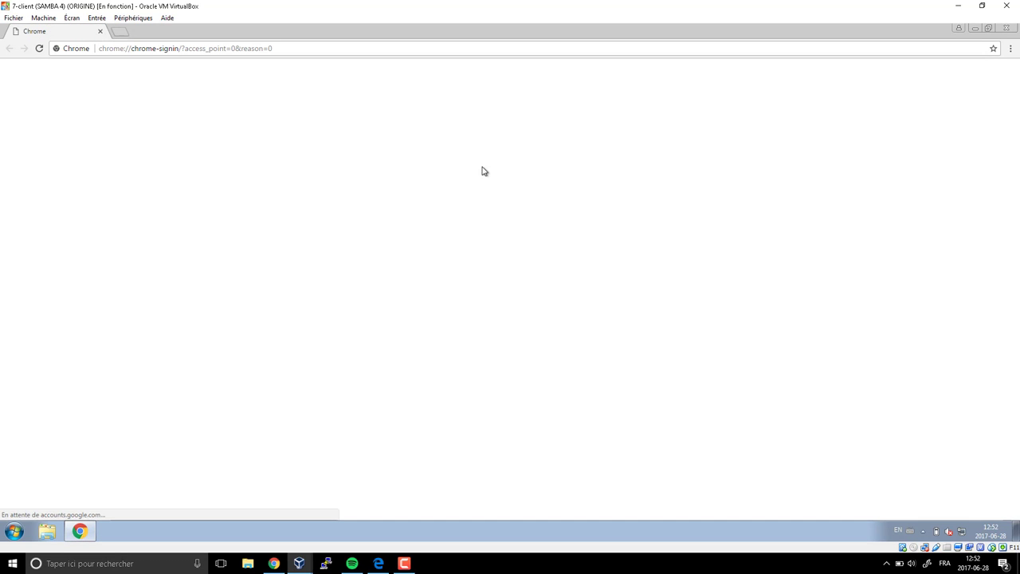
{"action": "key", "text": "ctrl+l"}
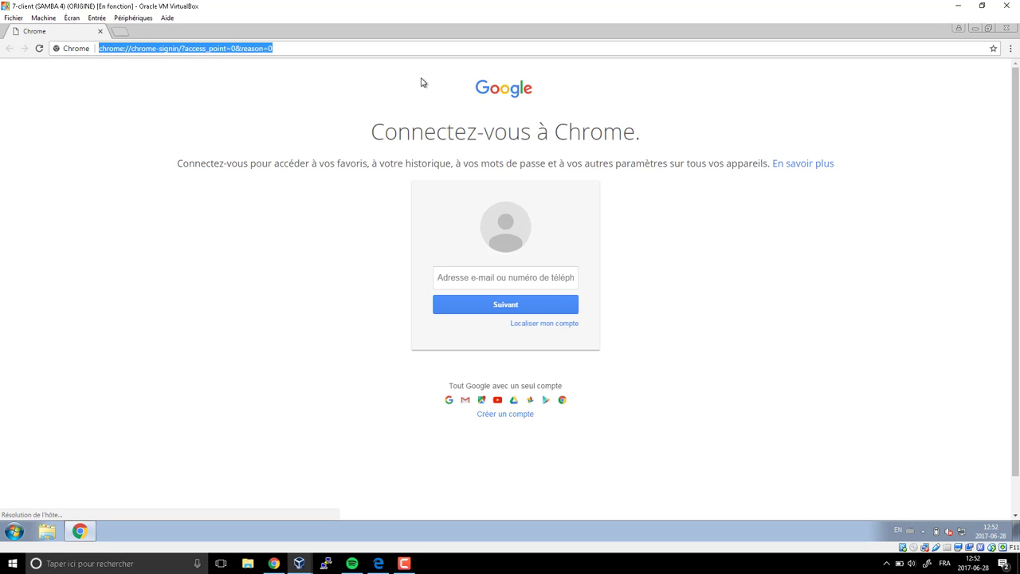
{"action": "type", "text": "google.ca"}
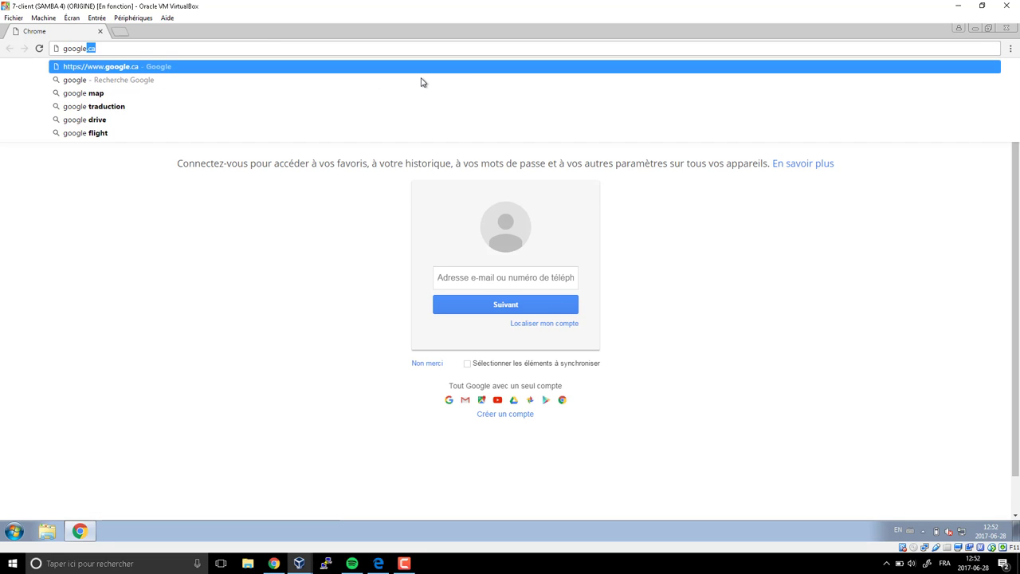
{"action": "key", "text": "Return"}
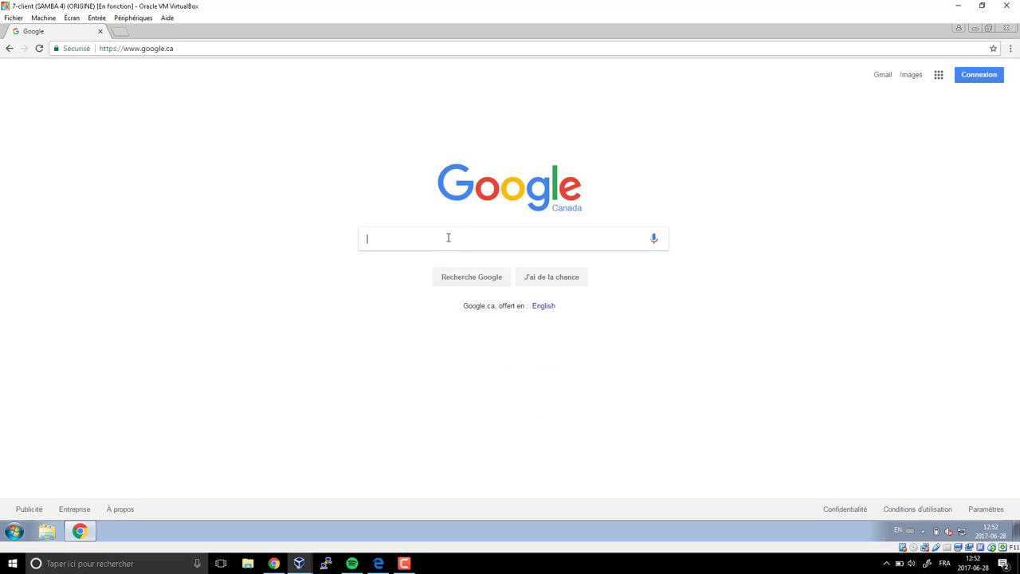
- Search Google for 'rsat windows 7'
{"action": "type", "text": "rsat ad"}
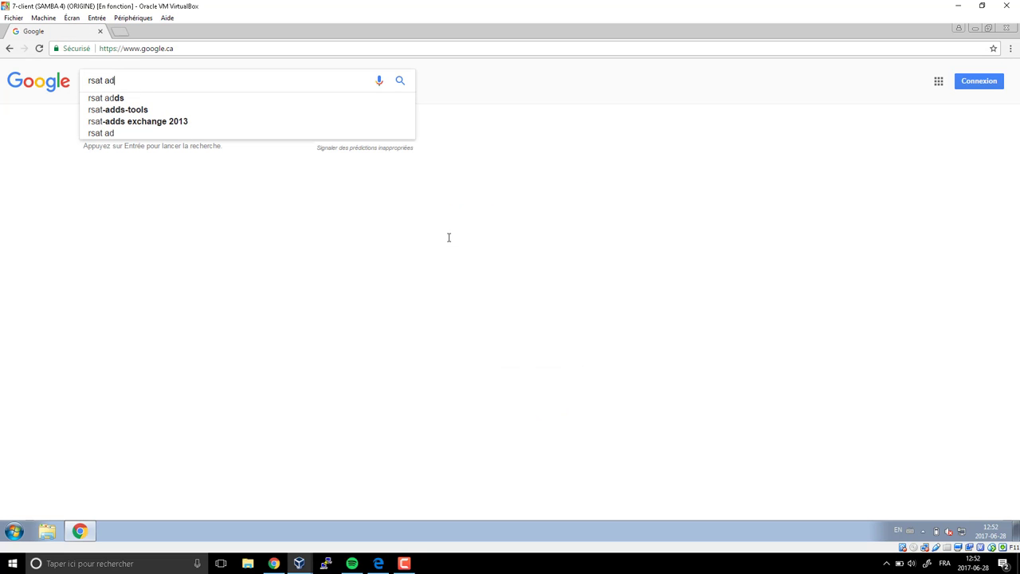
{"action": "key", "text": "BackSpace"}
{"action": "key", "text": "BackSpace"}
{"action": "type", "text": "windo"}
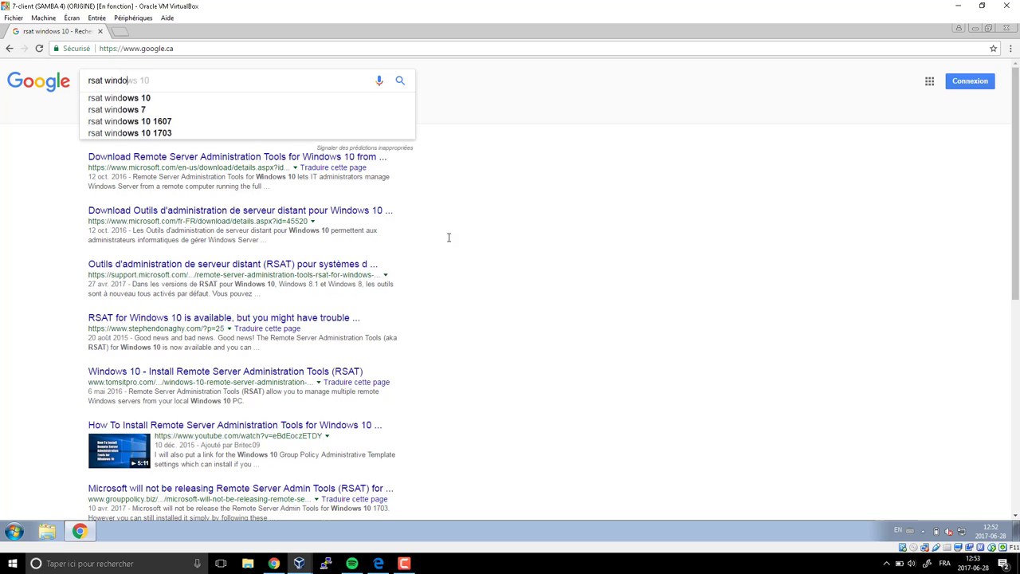
{"action": "type", "text": "ws 7"}
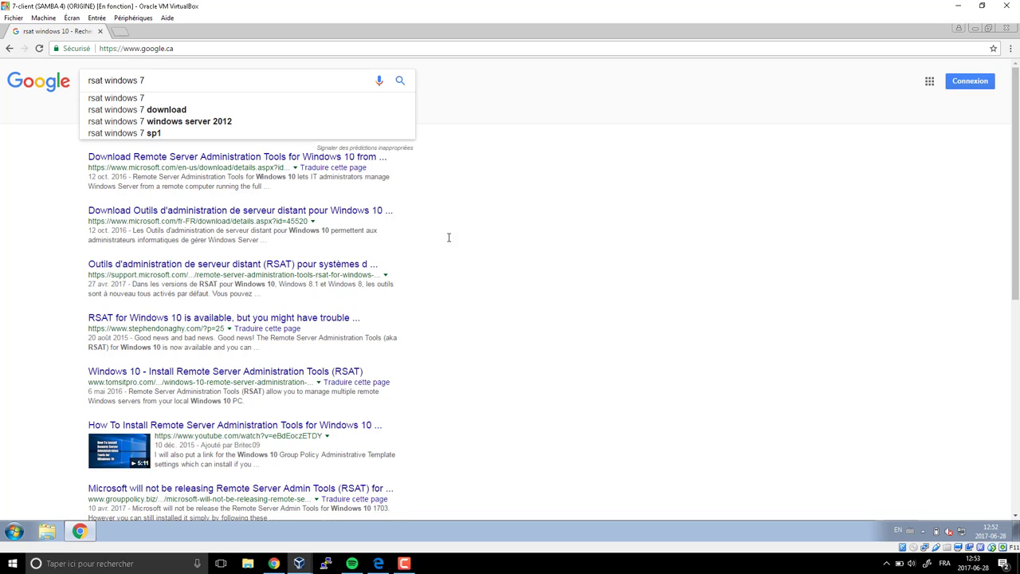
{"action": "key", "text": "Return"}
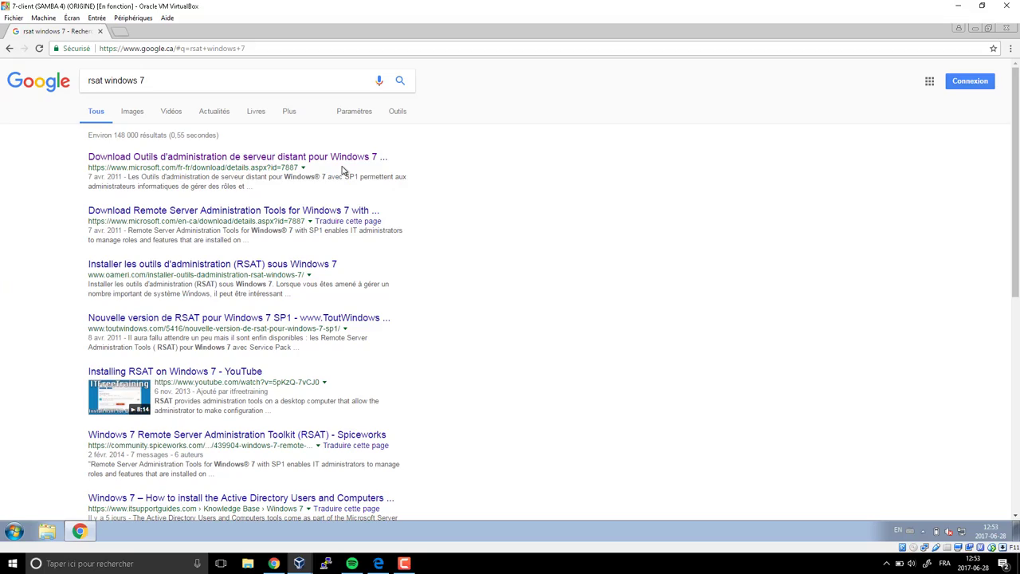
- Focus the VirtualBox window and let the Windows 7 guest capture input
{"action": "left_click", "coordinate": [343, 170]}
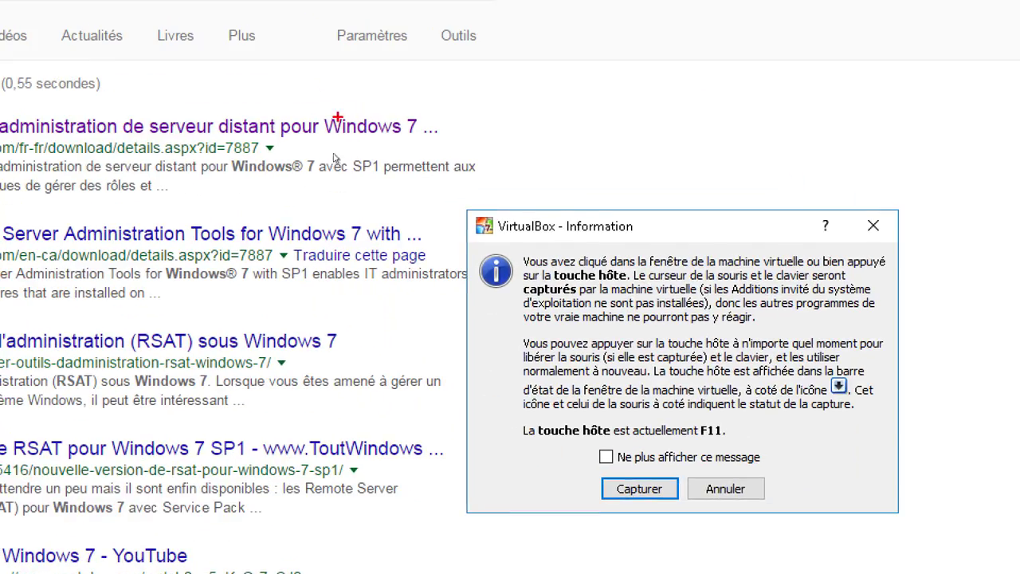
{"action": "left_click_drag", "start_coordinate": [246, 64], "coordinate": [371, 104]}
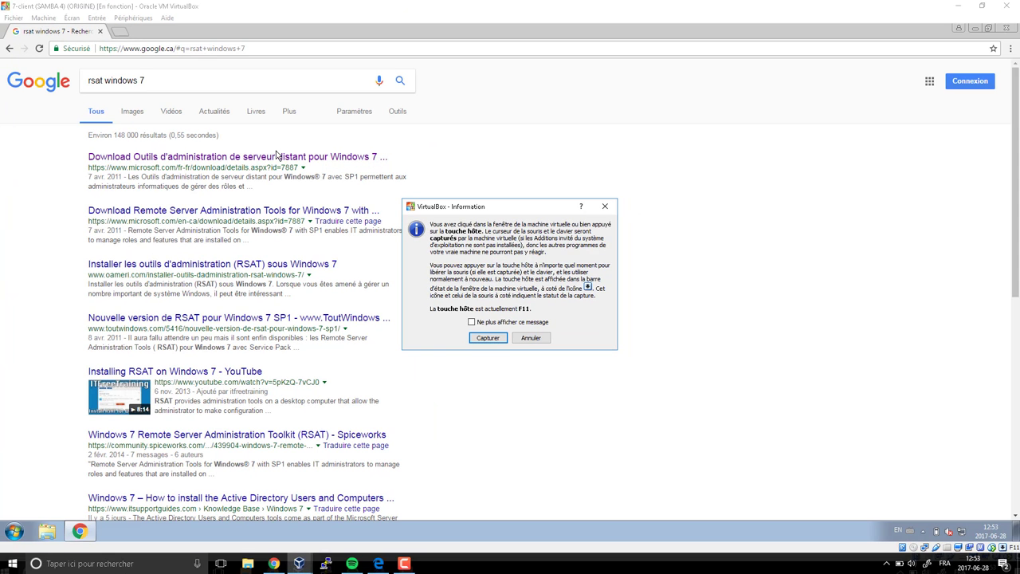
{"action": "left_click", "coordinate": [487, 338]}
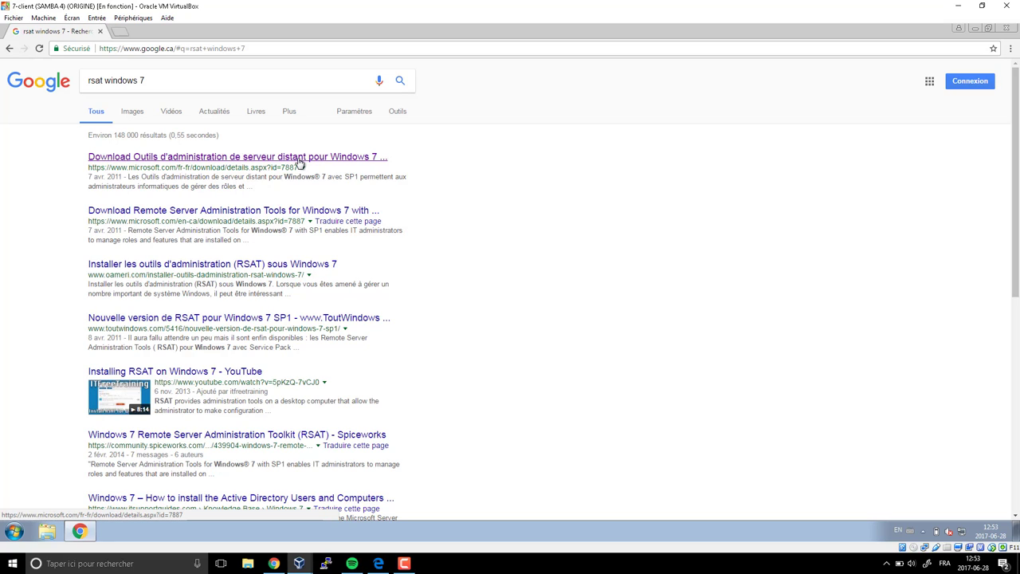
- Open the RSAT for Windows 7 SP1 download page and show its x64 and x86 file choices
{"action": "left_click", "coordinate": [300, 159]}
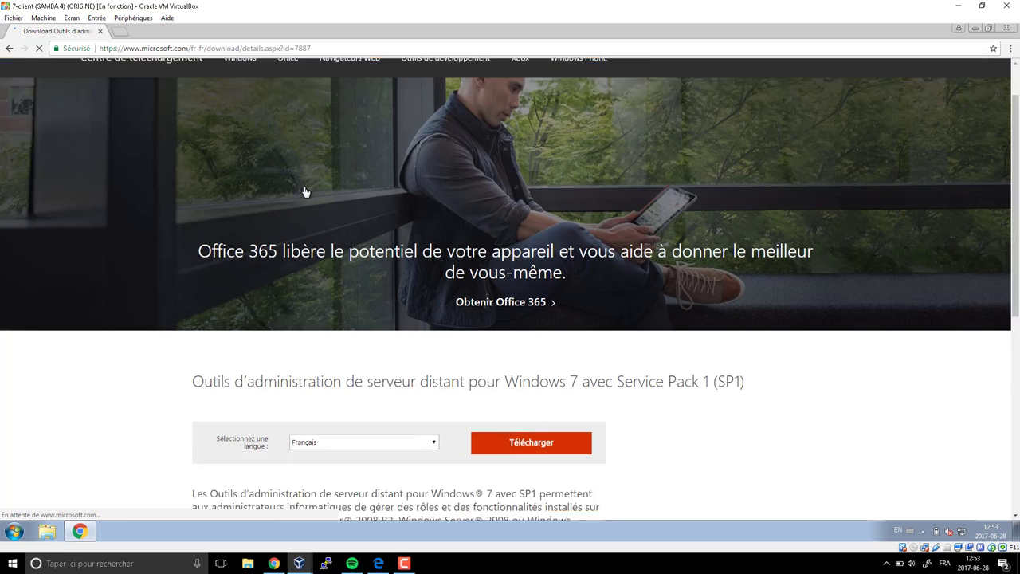
{"action": "scroll", "coordinate": [305, 192], "scroll_direction": "down", "scroll_amount": 2}
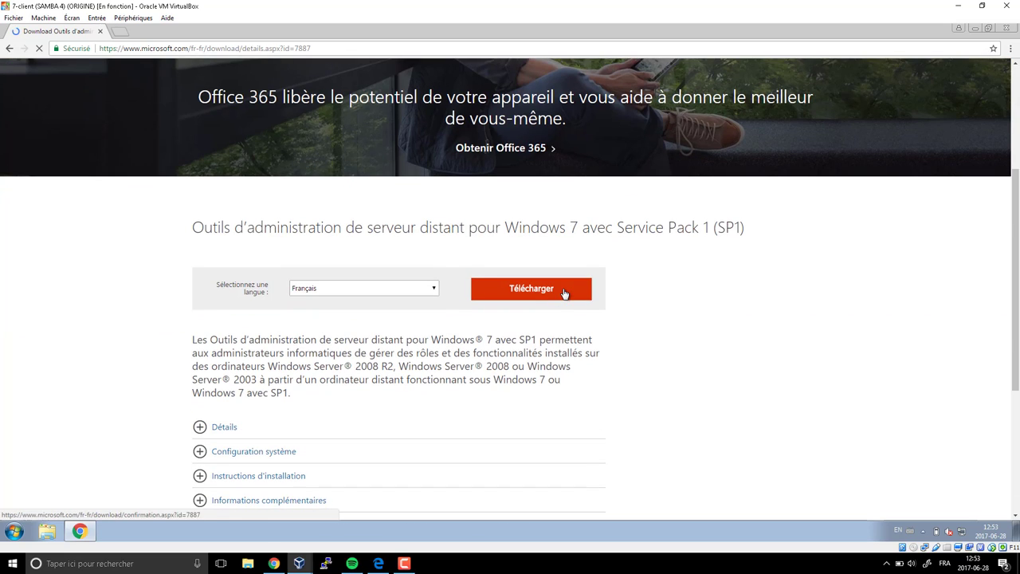
{"action": "left_click", "coordinate": [478, 297]}
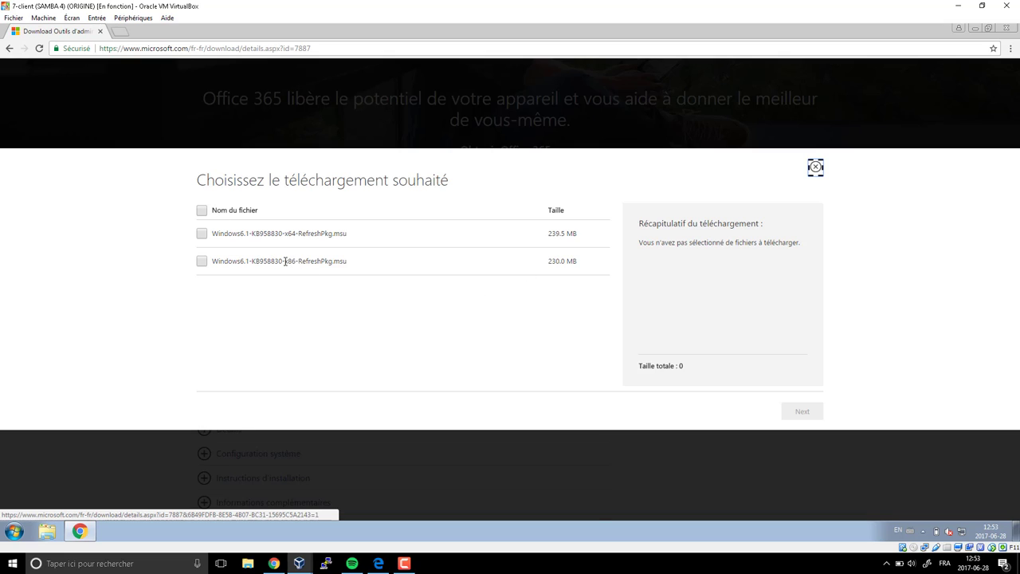
{"action": "left_click_drag", "start_coordinate": [289, 264], "coordinate": [295, 234]}
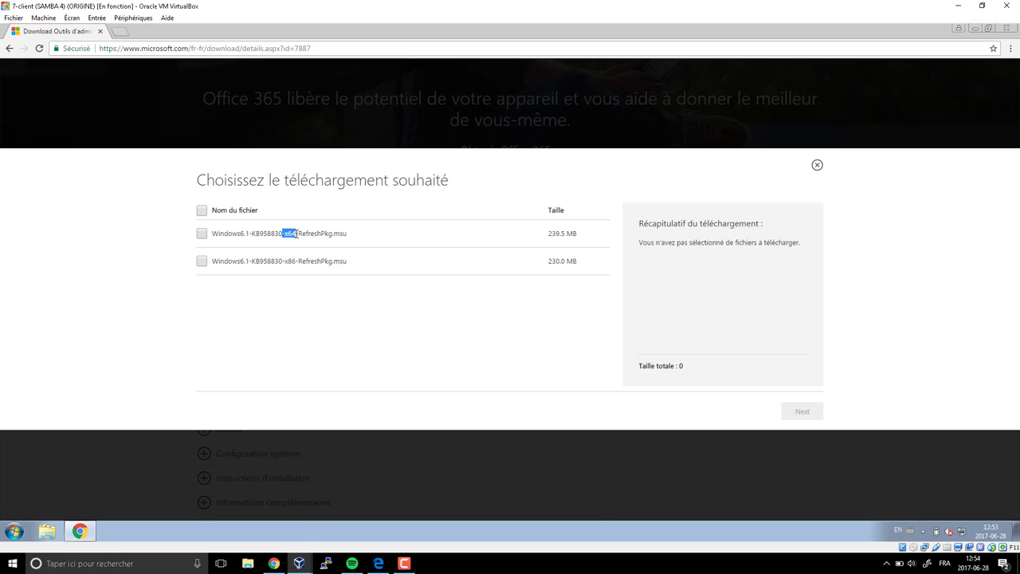
{"action": "left_click", "coordinate": [16, 530]}
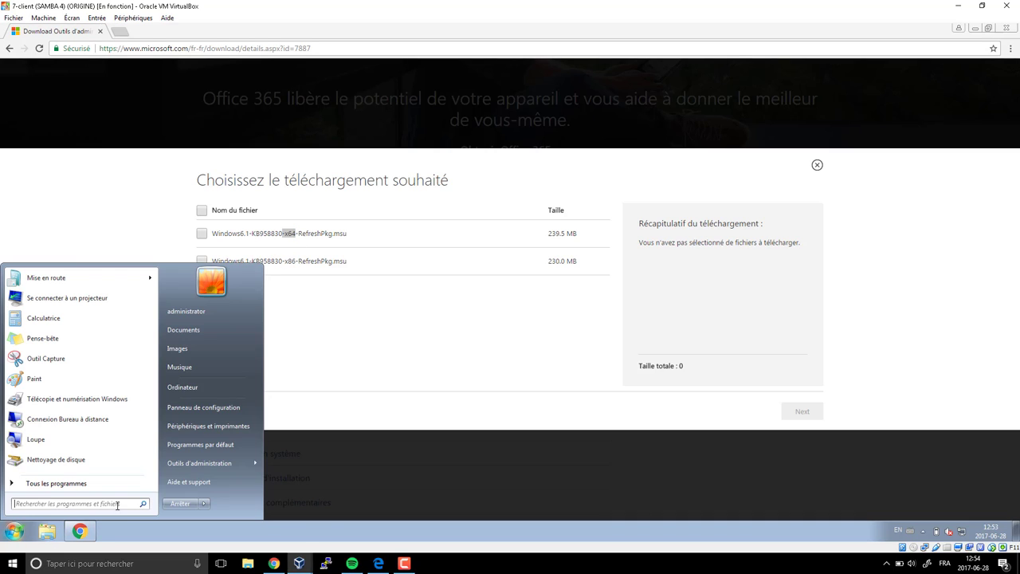
{"action": "right_click", "coordinate": [188, 386]}
{"action": "left_click", "coordinate": [227, 480]}
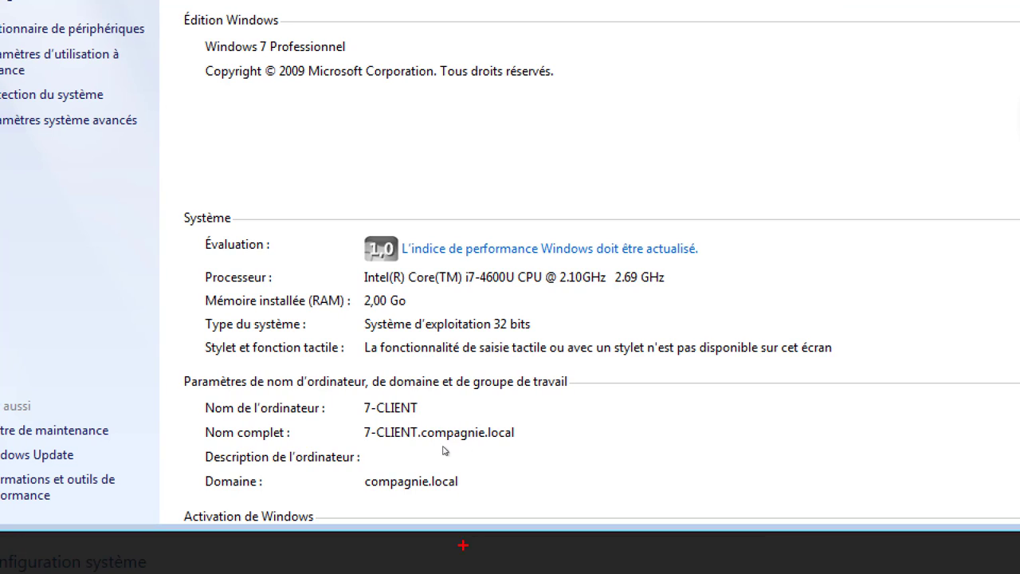
{"action": "mouse_move", "coordinate": [358, 311]}
{"action": "left_mouse_down"}
{"action": "mouse_move", "coordinate": [471, 344]}
{"action": "mouse_move", "coordinate": [541, 338]}
{"action": "left_mouse_up"}
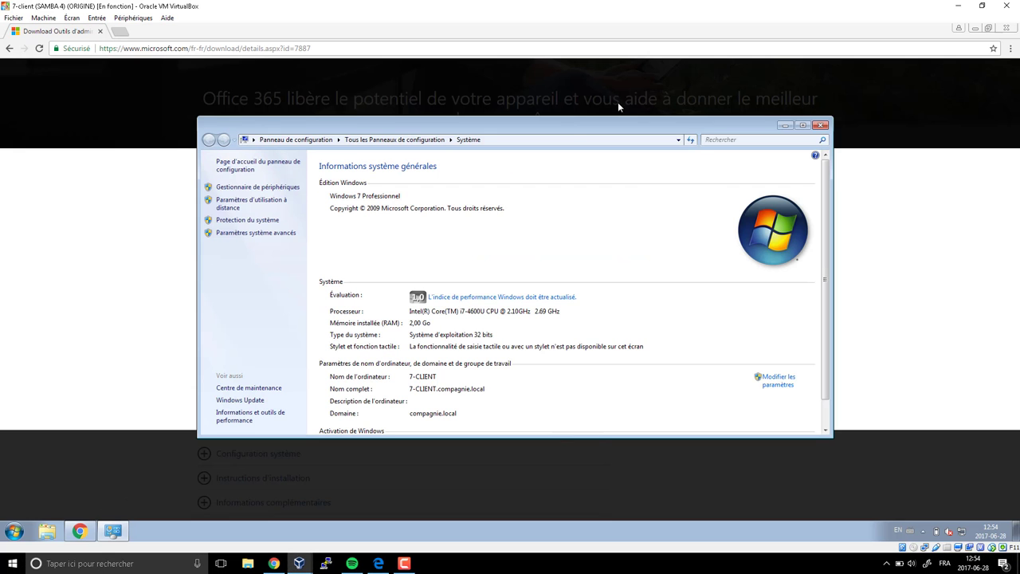
{"action": "left_click", "coordinate": [822, 132]}
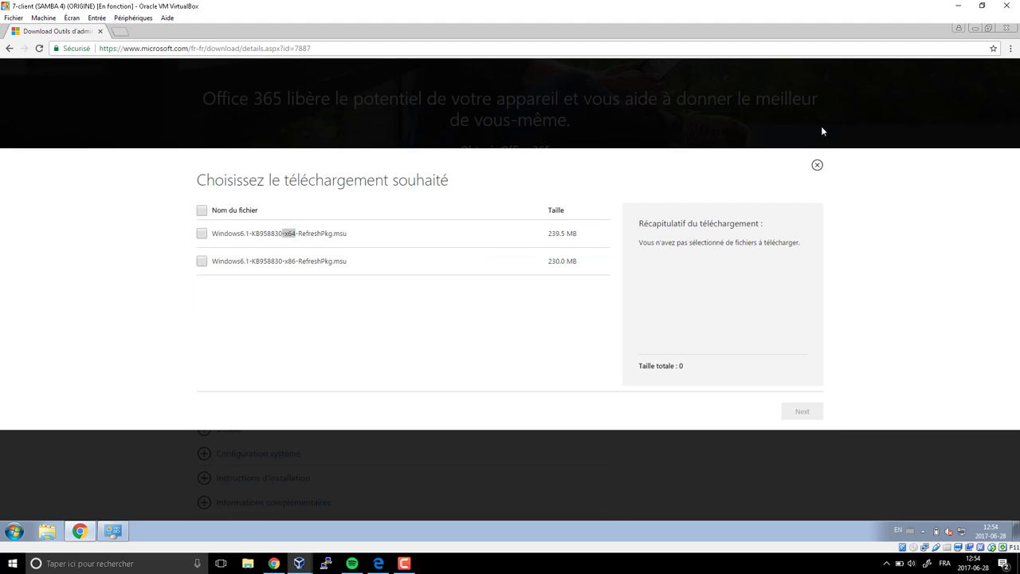
- Download the 230.0 MB x86 RSAT .msu package, keep the download running, and minimize Chrome
{"action": "left_click", "coordinate": [202, 261]}
{"action": "left_click", "coordinate": [793, 413]}
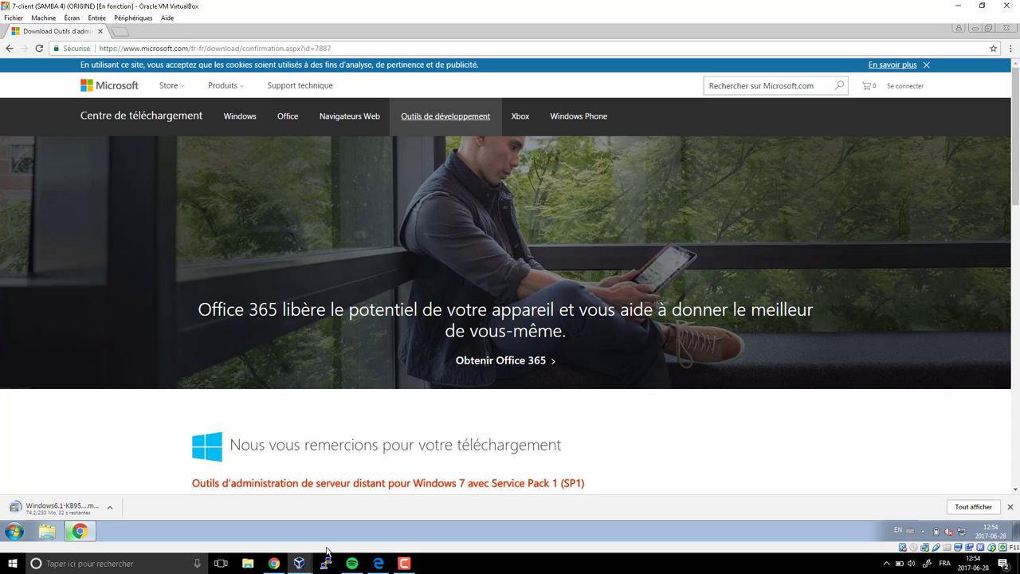
{"action": "left_click", "coordinate": [1006, 29]}
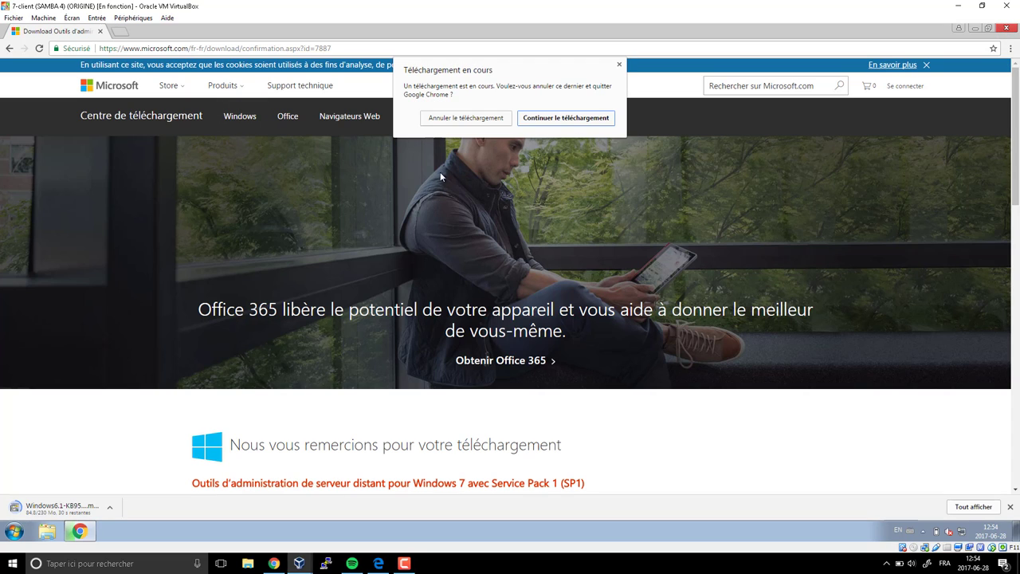
{"action": "left_click", "coordinate": [534, 124]}
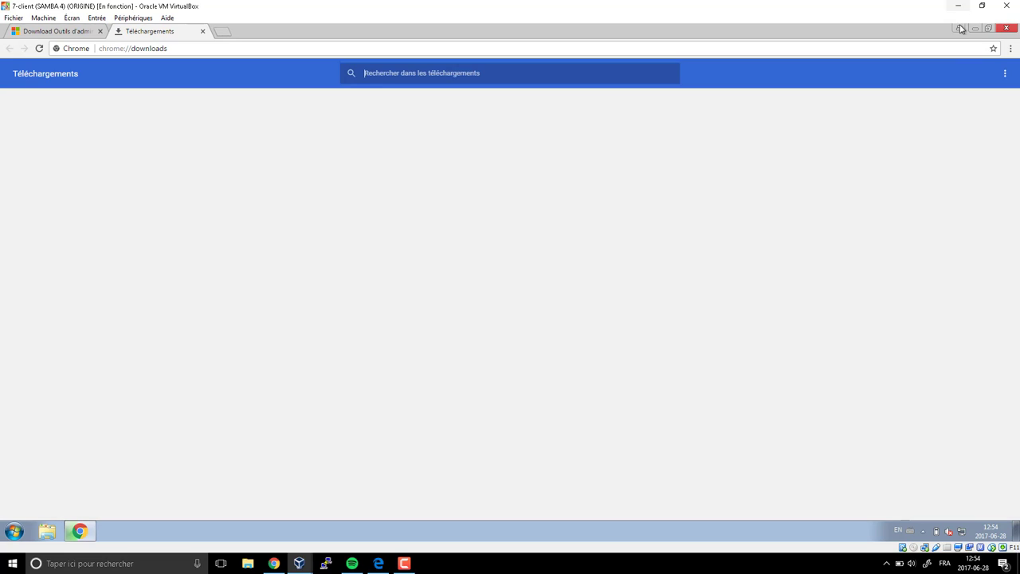
{"action": "left_click", "coordinate": [959, 29]}
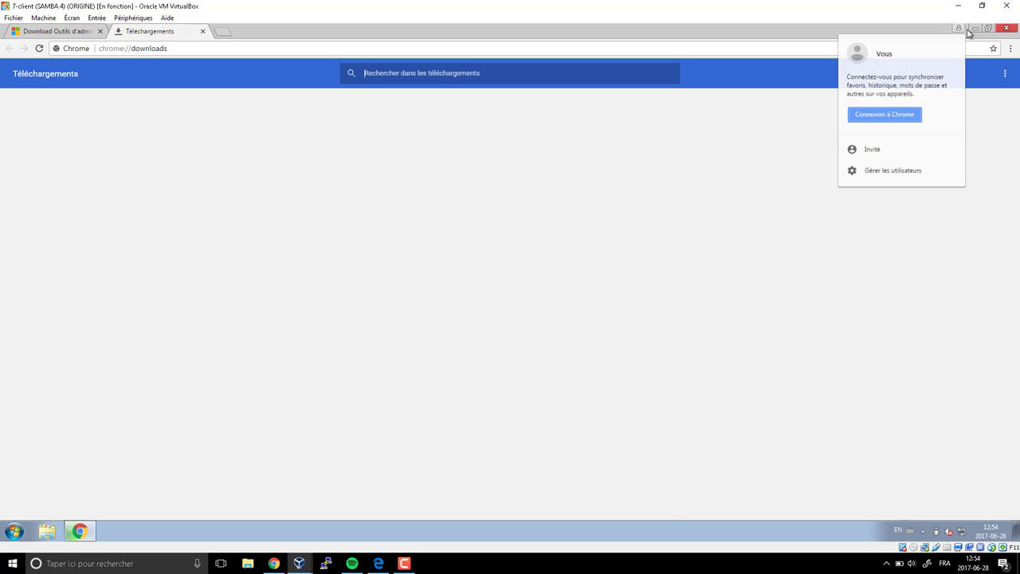
{"action": "left_click", "coordinate": [976, 31]}
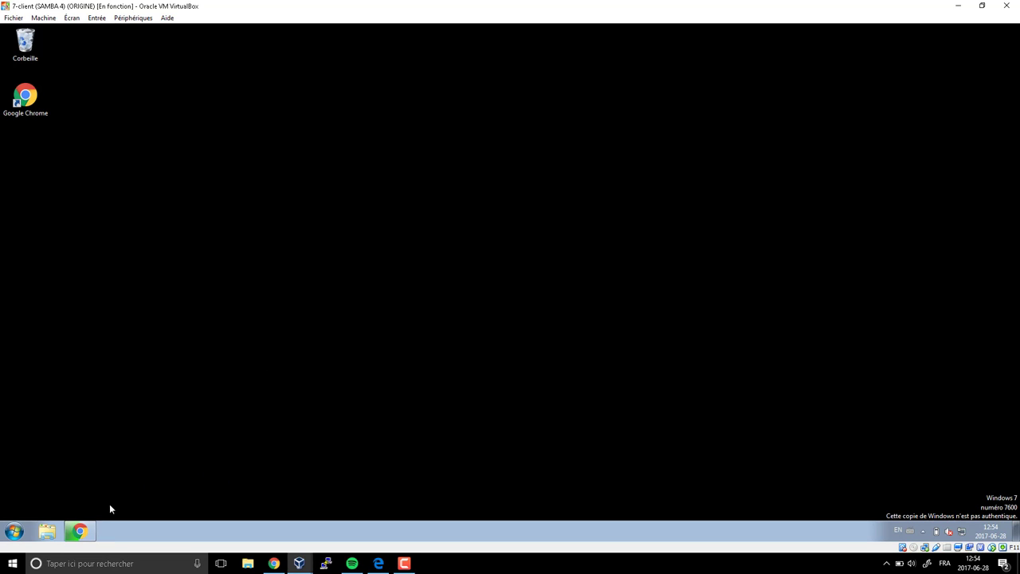
- From Control Panel's Programmes et fonctionnalités, open 'Activer ou désactiver des fonctionnalités Windows'
{"action": "left_click", "coordinate": [14, 531]}
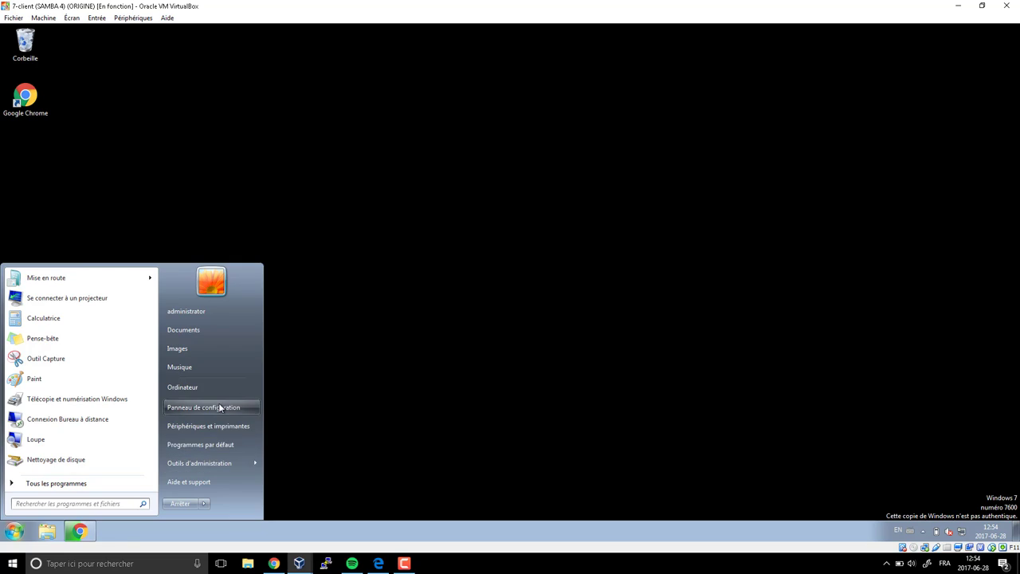
{"action": "left_click", "coordinate": [220, 408]}
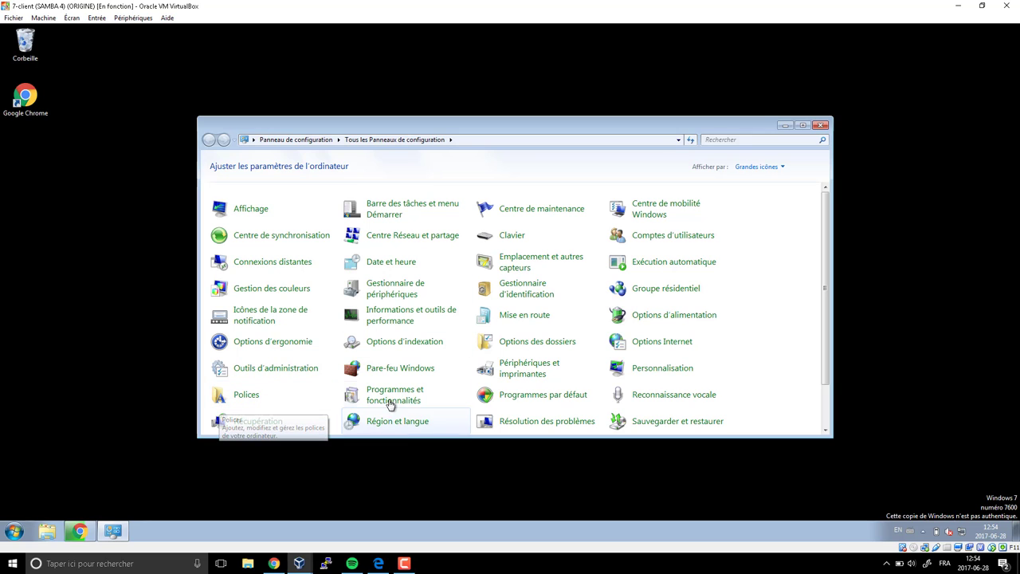
{"action": "left_click", "coordinate": [468, 386]}
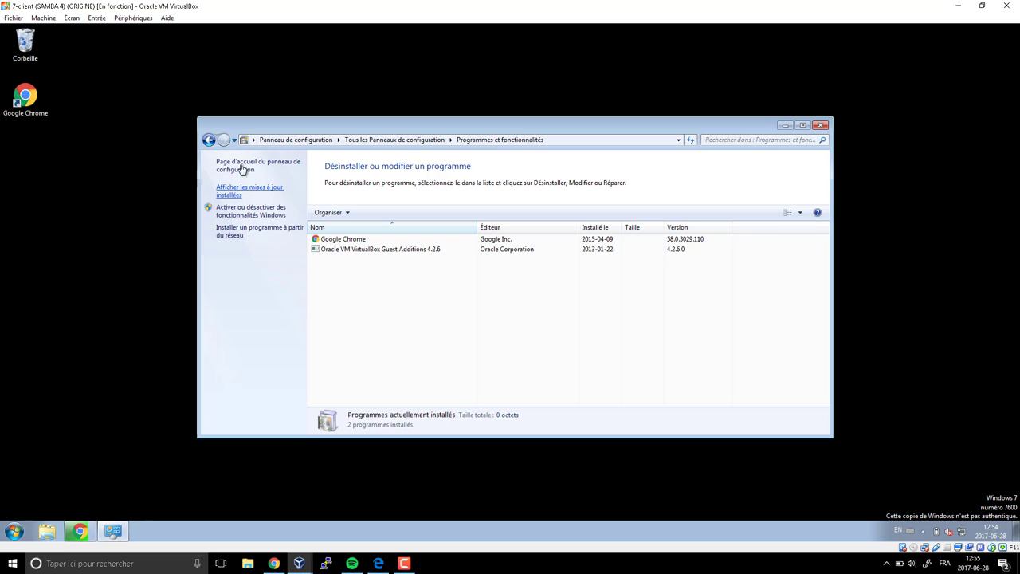
{"action": "left_click", "coordinate": [209, 140]}
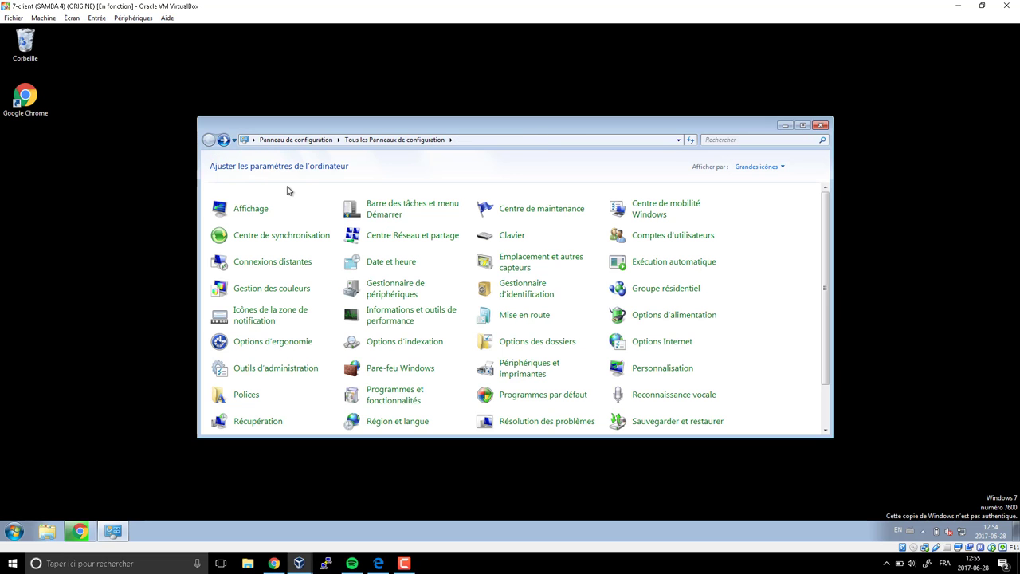
{"action": "left_click", "coordinate": [395, 407]}
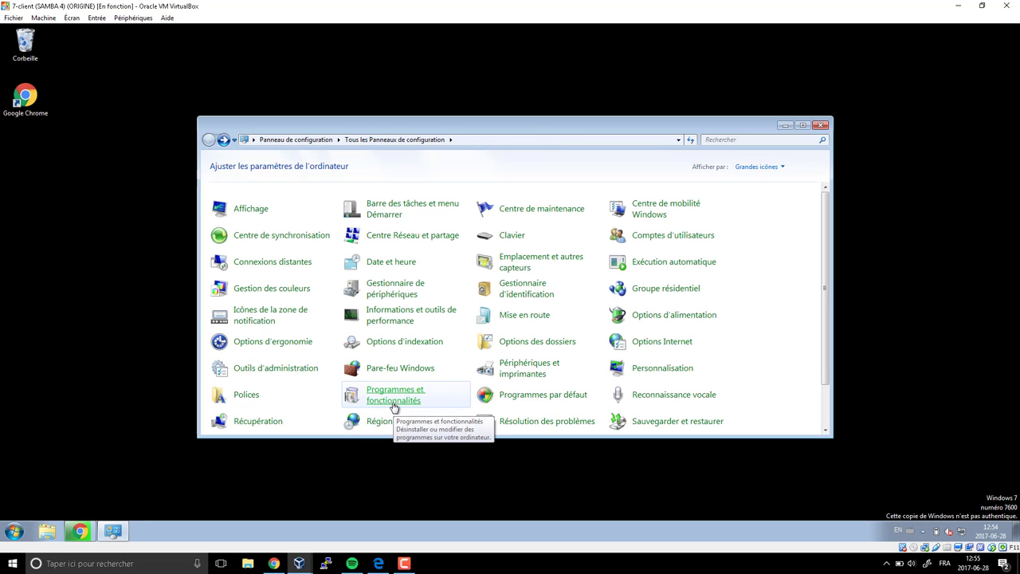
{"action": "left_click", "coordinate": [395, 406]}
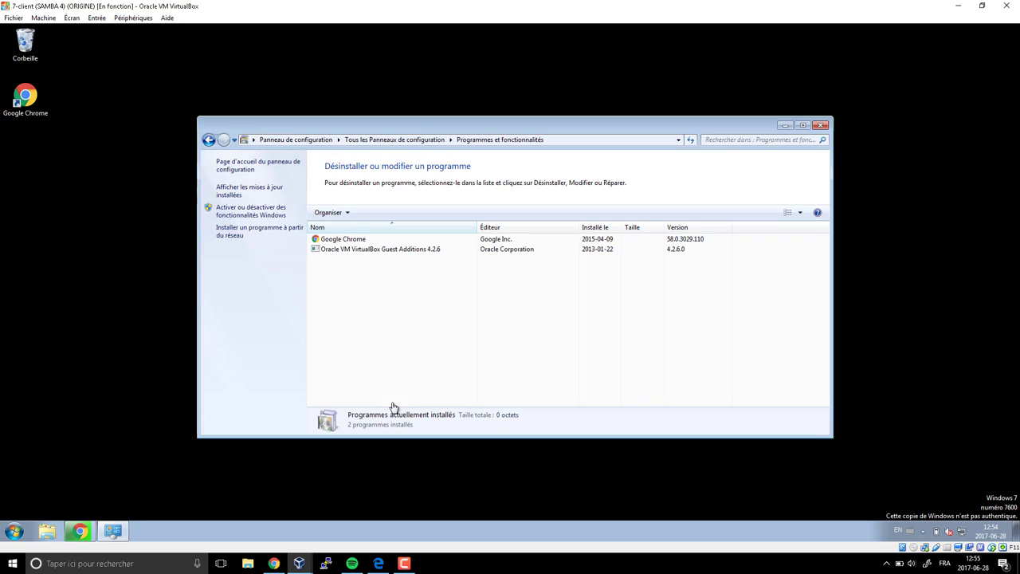
{"action": "left_click", "coordinate": [256, 217]}
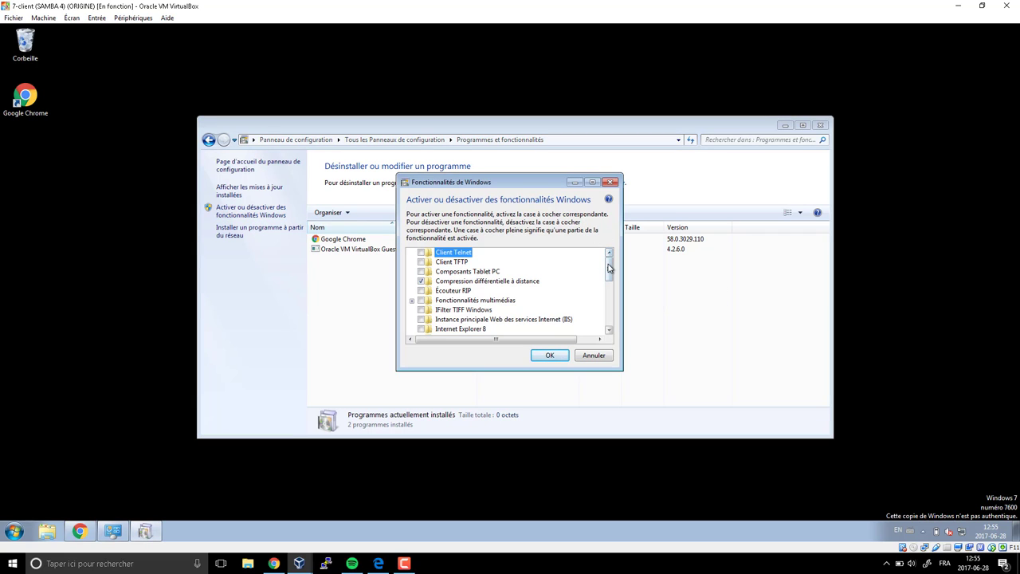
- Expand the Outils d'administration de serveur distant group and its role administration tools
{"action": "left_click_drag", "start_coordinate": [609, 268], "coordinate": [593, 296]}
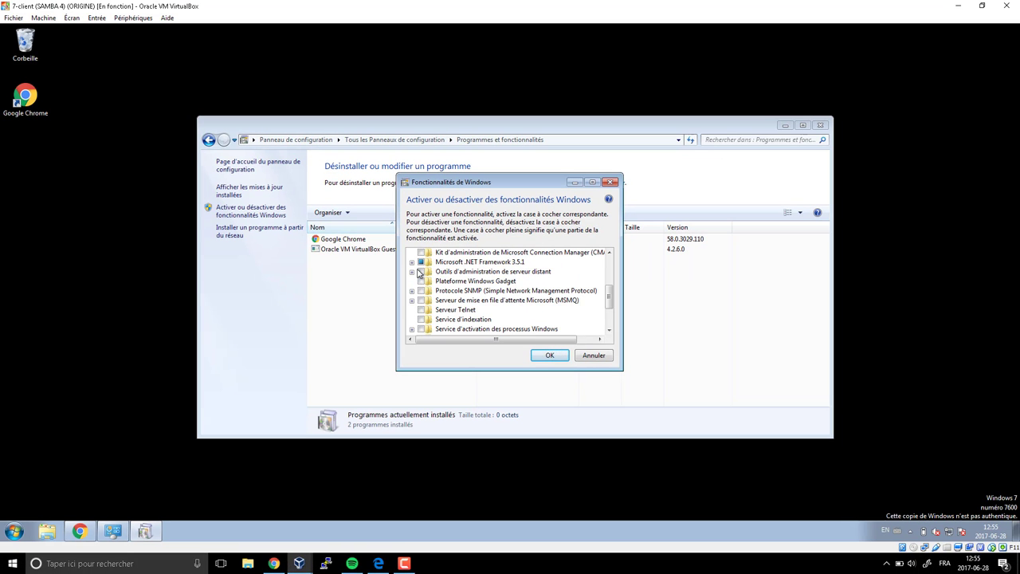
{"action": "left_click", "coordinate": [412, 273]}
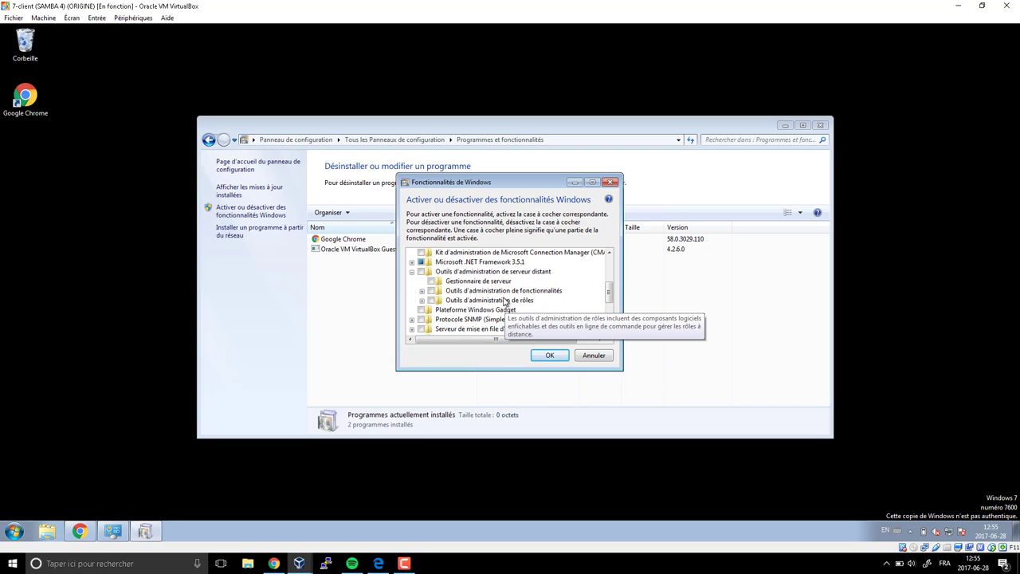
{"action": "mouse_move", "coordinate": [545, 297]}
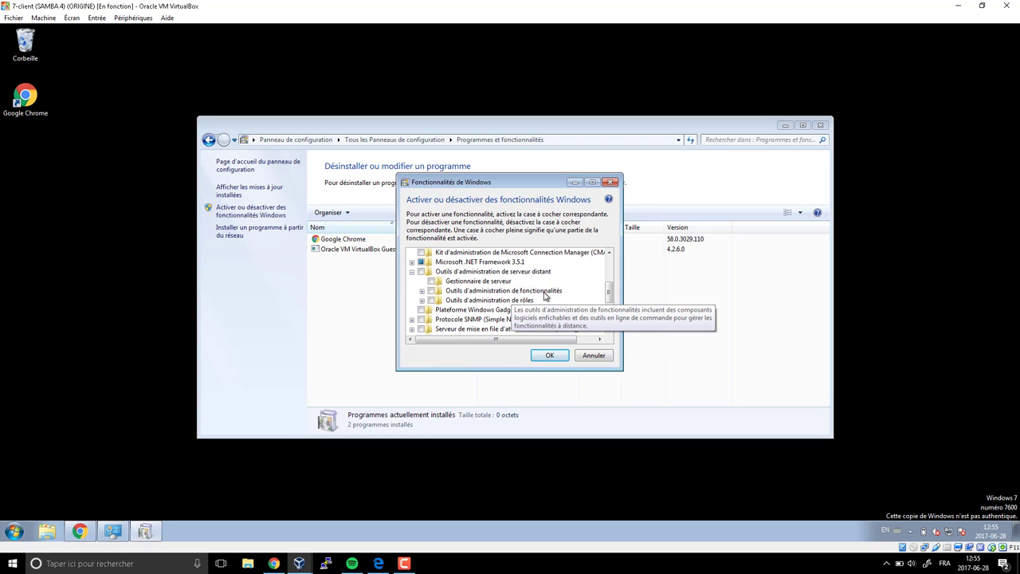
{"action": "left_click", "coordinate": [424, 292]}
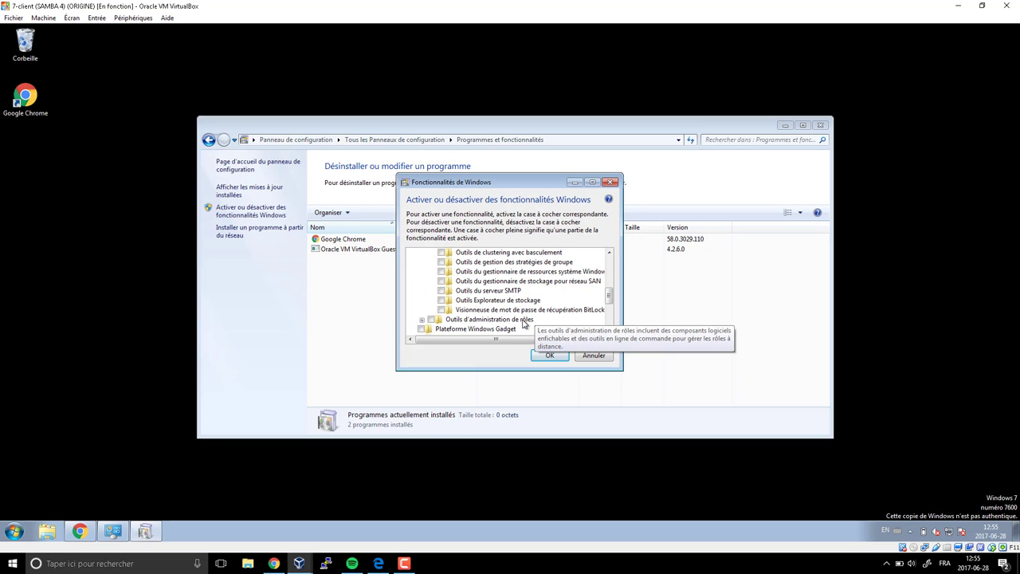
{"action": "left_click", "coordinate": [421, 252]}
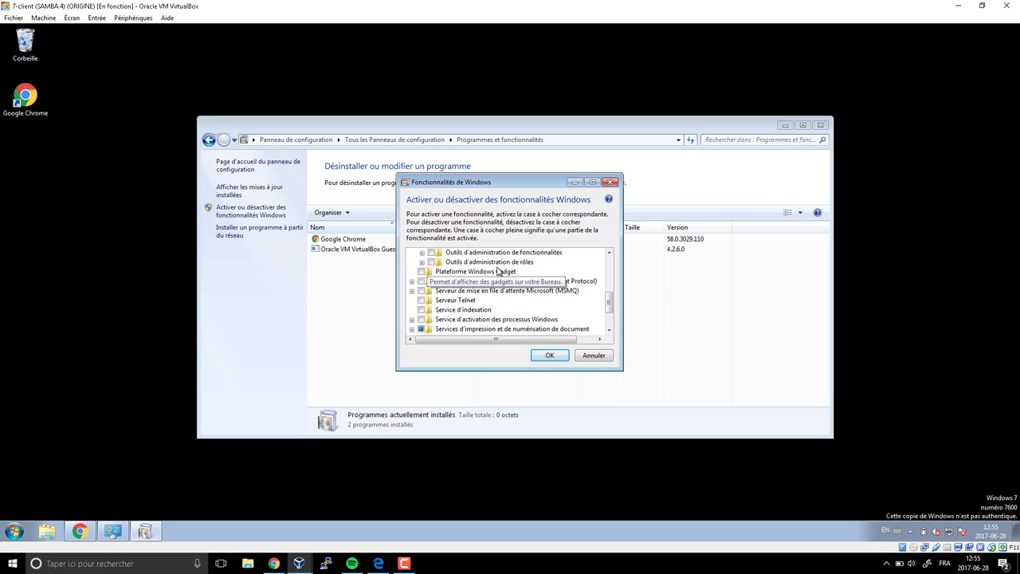
{"action": "left_click", "coordinate": [524, 265]}
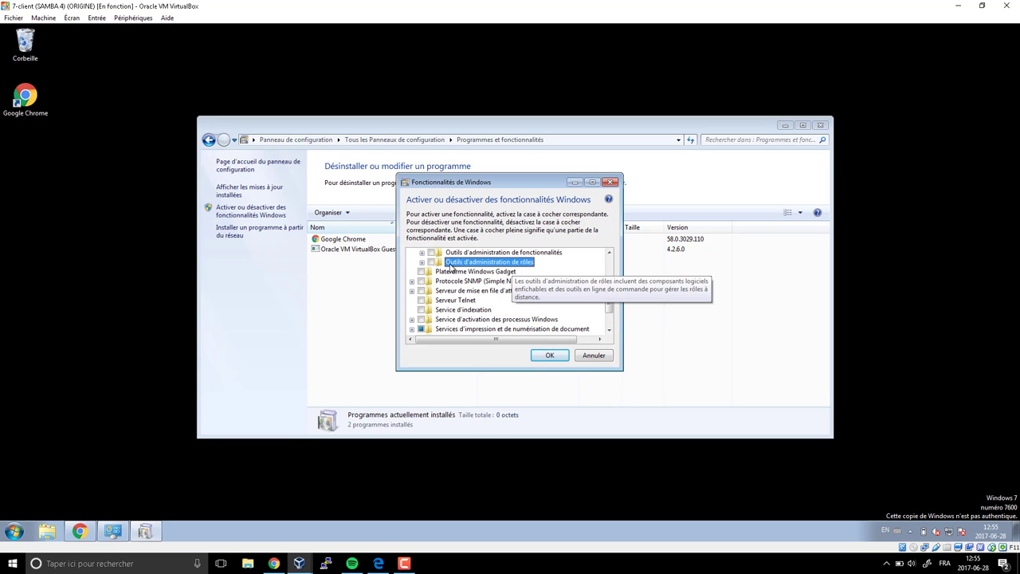
{"action": "left_click", "coordinate": [422, 263]}
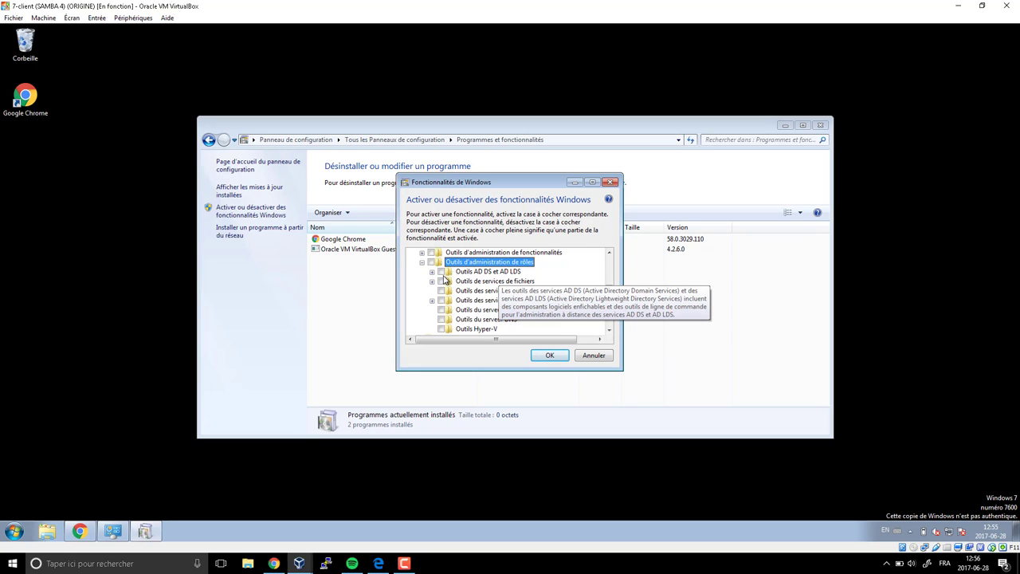
- Enable the AD DS and AD LDS, DHCP server and DNS server tools and apply the changes
{"action": "left_click", "coordinate": [443, 273]}
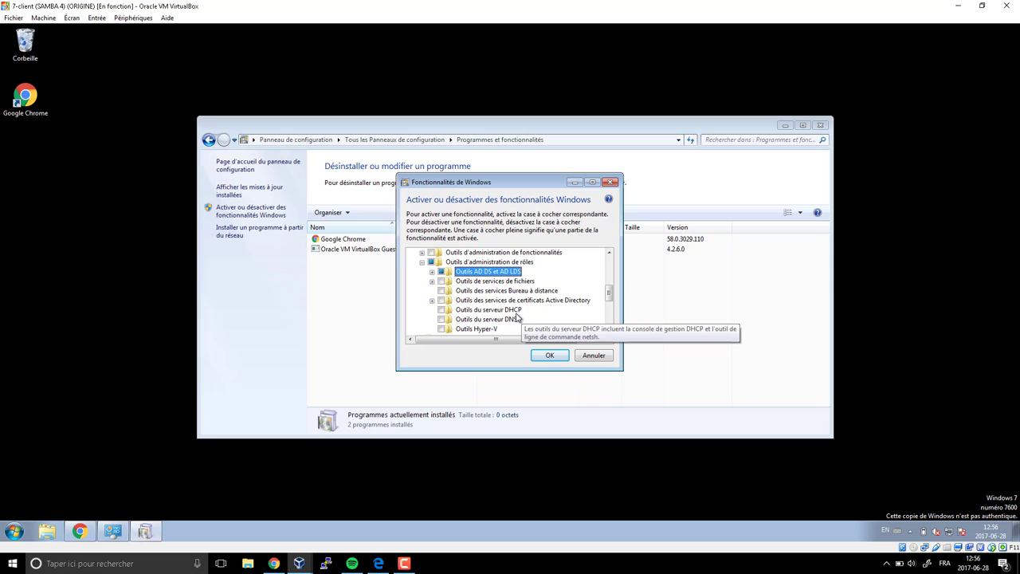
{"action": "left_click", "coordinate": [442, 311]}
{"action": "left_click", "coordinate": [442, 319]}
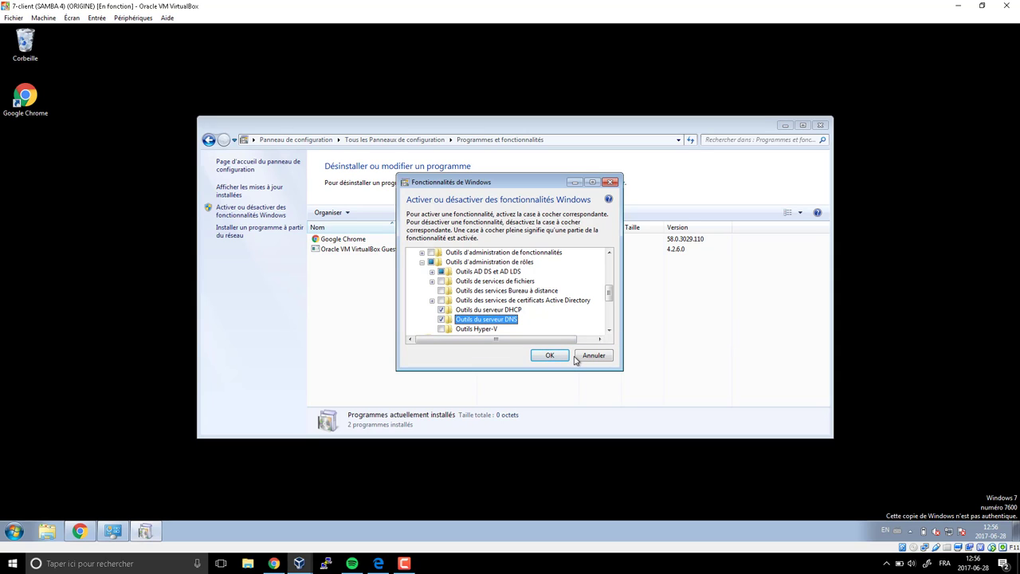
{"action": "scroll", "coordinate": [575, 325], "scroll_direction": "down", "scroll_amount": 2}
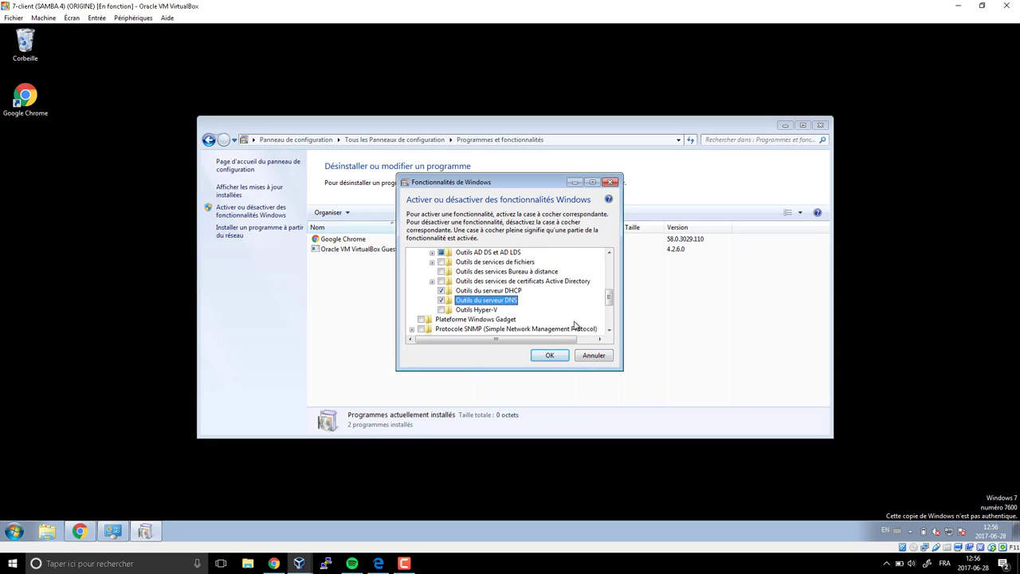
{"action": "scroll", "coordinate": [575, 327], "scroll_direction": "up", "scroll_amount": 2}
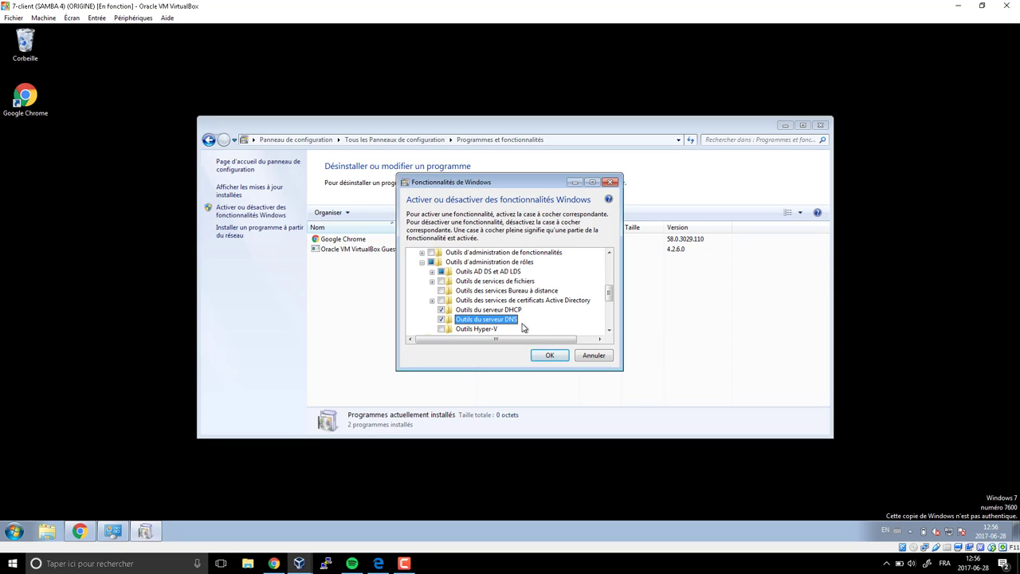
{"action": "mouse_move", "coordinate": [514, 320]}
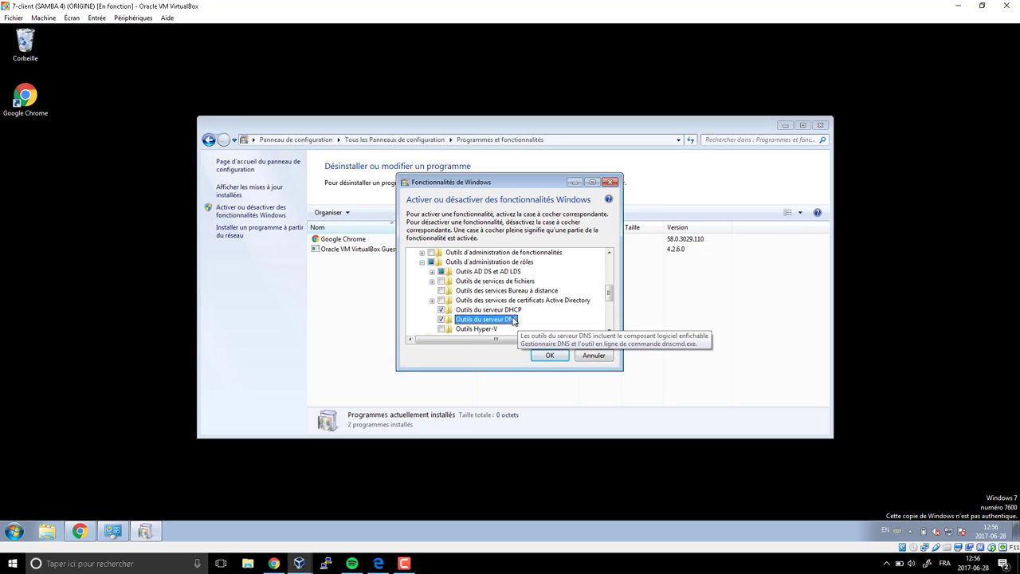
{"action": "scroll", "coordinate": [510, 315], "scroll_direction": "up", "scroll_amount": 1}
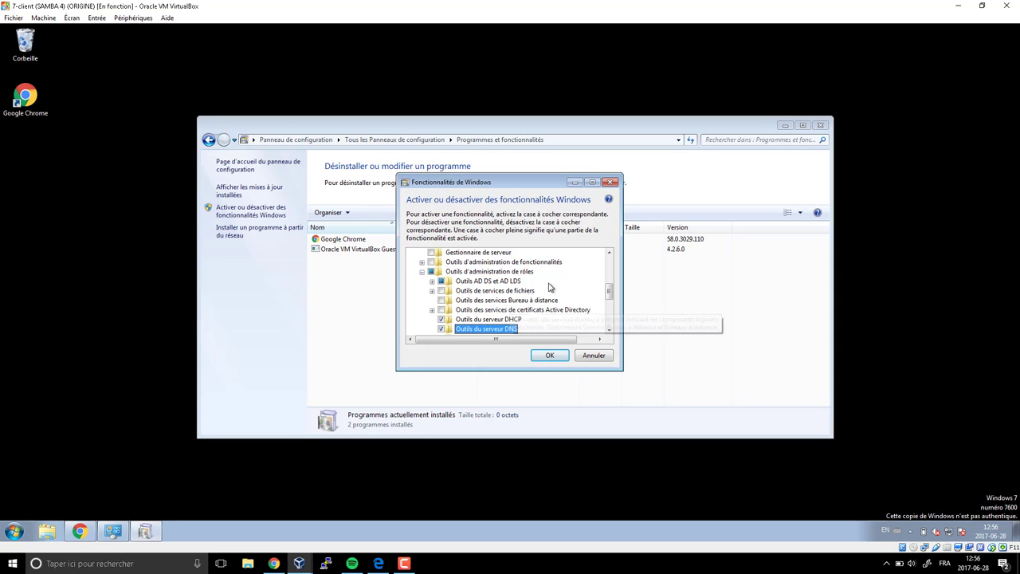
{"action": "left_click", "coordinate": [554, 358]}
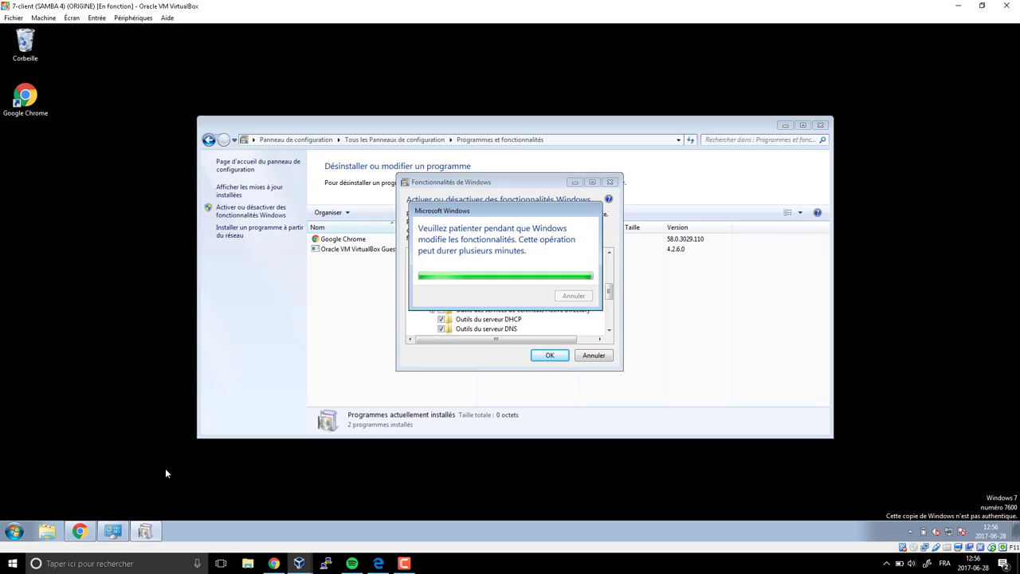
- Close the Chrome downloads window and minimize Programmes et fonctionnalités
{"action": "left_click", "coordinate": [76, 530]}
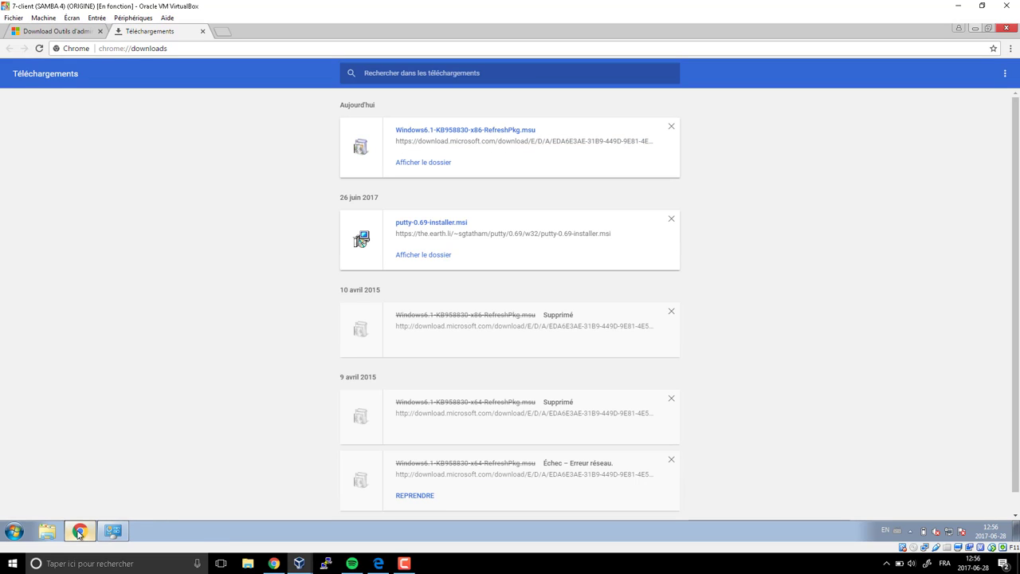
{"action": "left_click", "coordinate": [1007, 28]}
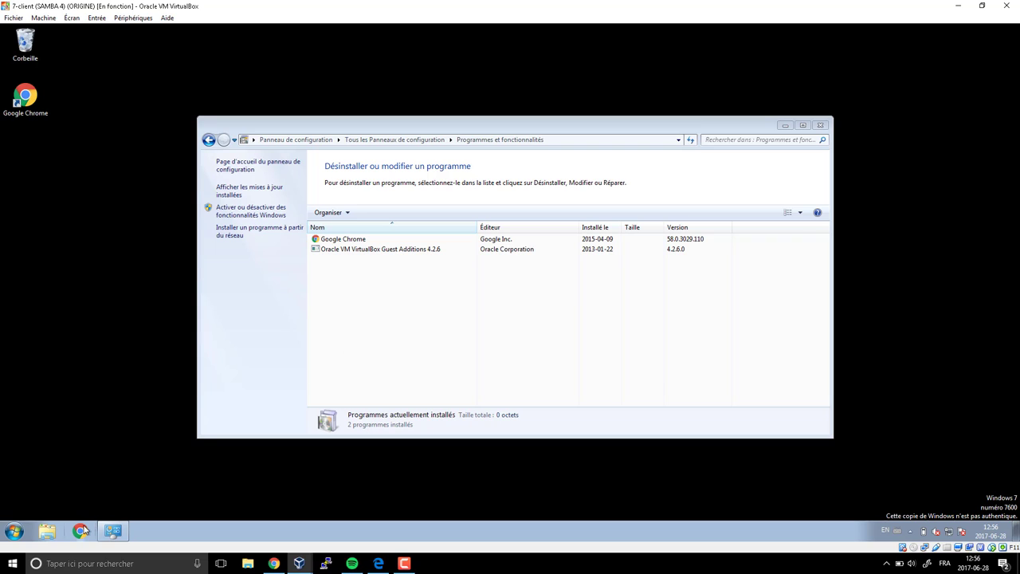
{"action": "left_click", "coordinate": [785, 125]}
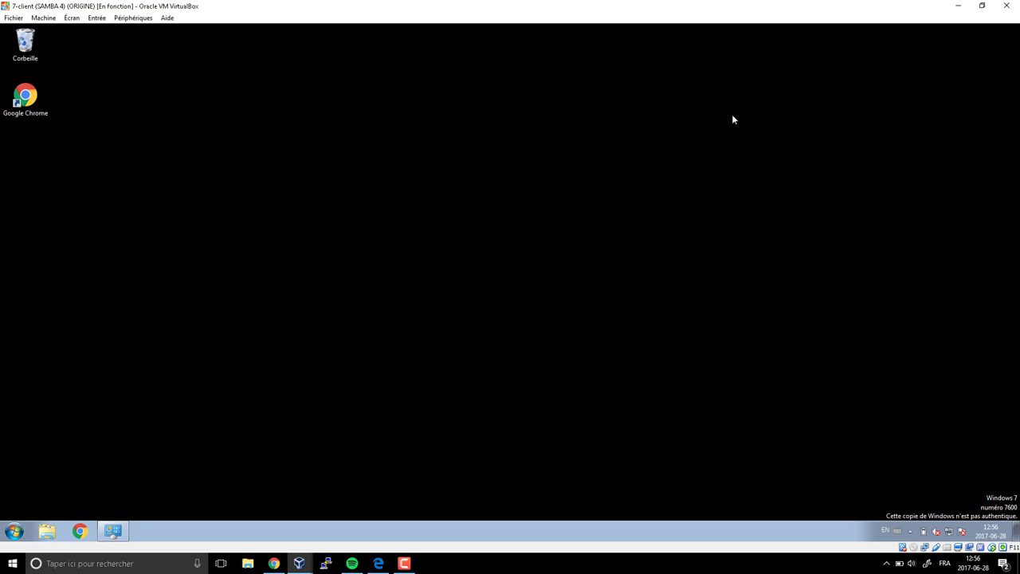
{"action": "left_click", "coordinate": [15, 532]}
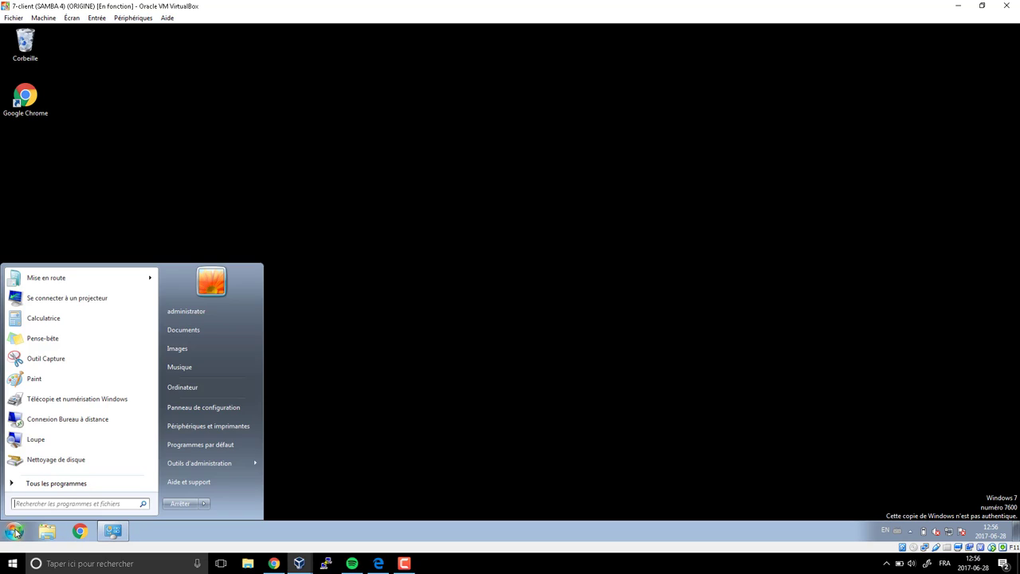
{"action": "key", "text": "super+r"}
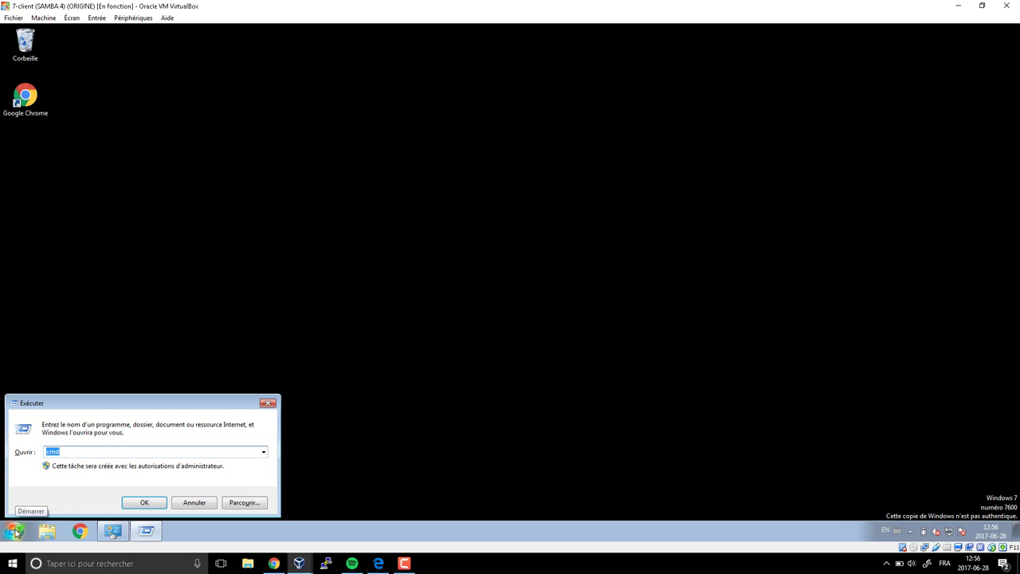
{"action": "type", "text": "mmc"}
{"action": "key", "text": "Return"}
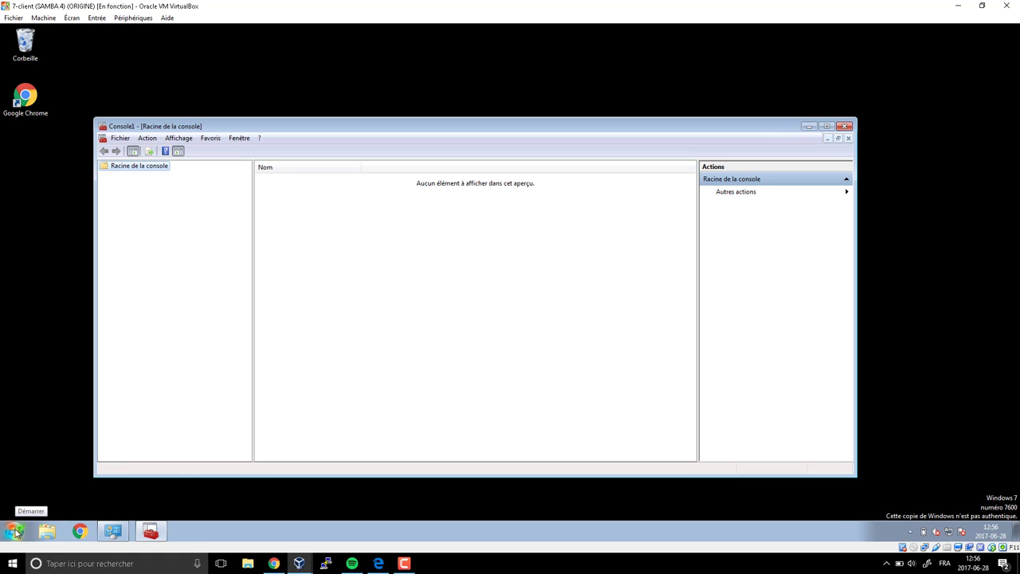
{"action": "left_click_drag", "start_coordinate": [468, 132], "coordinate": [519, 88]}
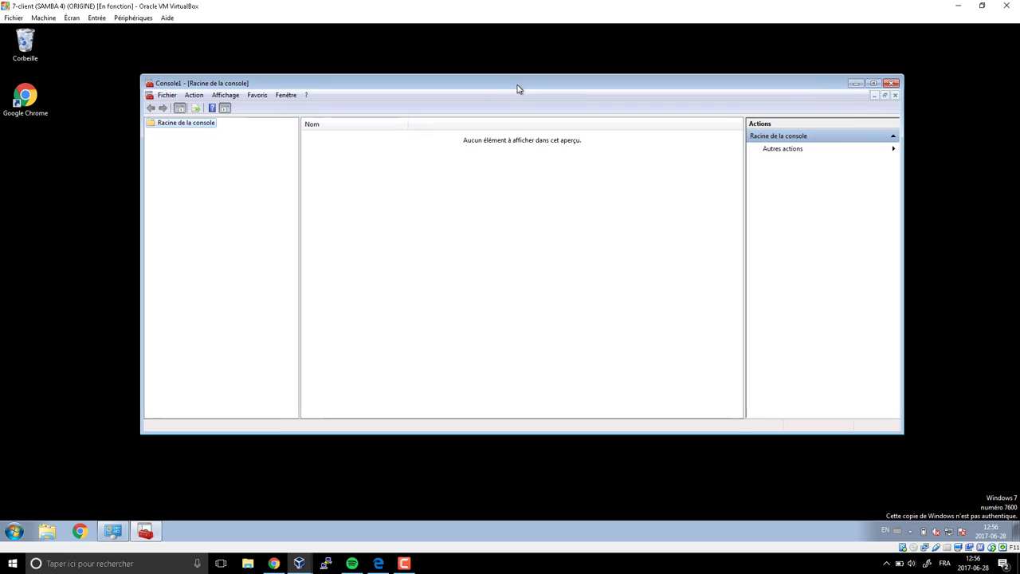
{"action": "left_click", "coordinate": [168, 96]}
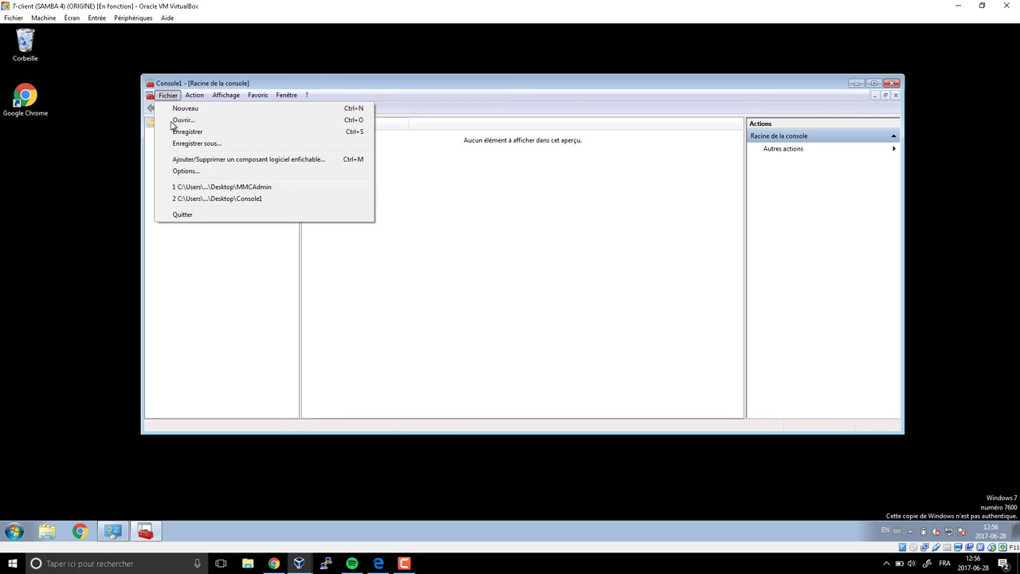
{"action": "left_click", "coordinate": [220, 161]}
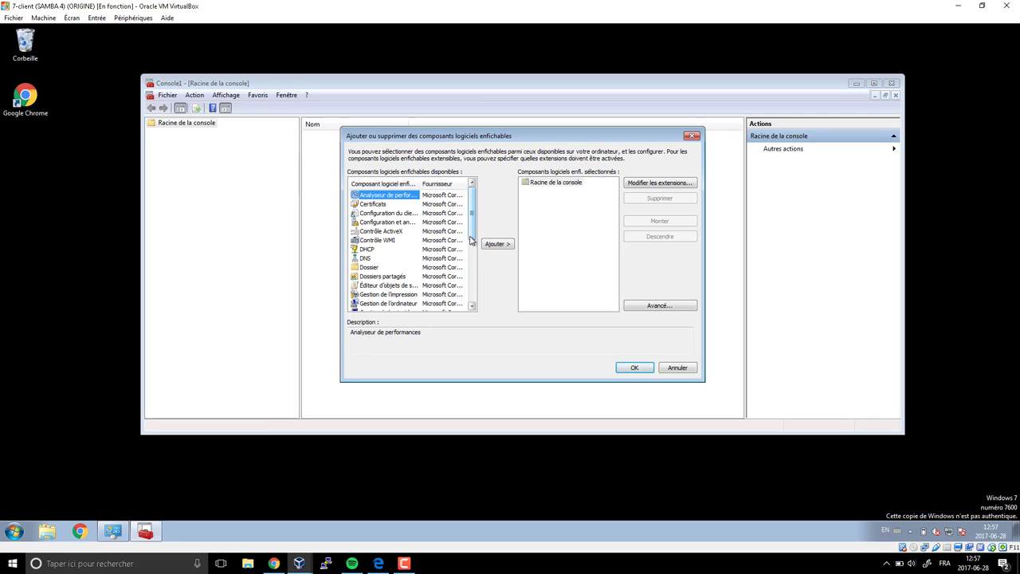
{"action": "left_click_drag", "start_coordinate": [472, 214], "coordinate": [471, 287]}
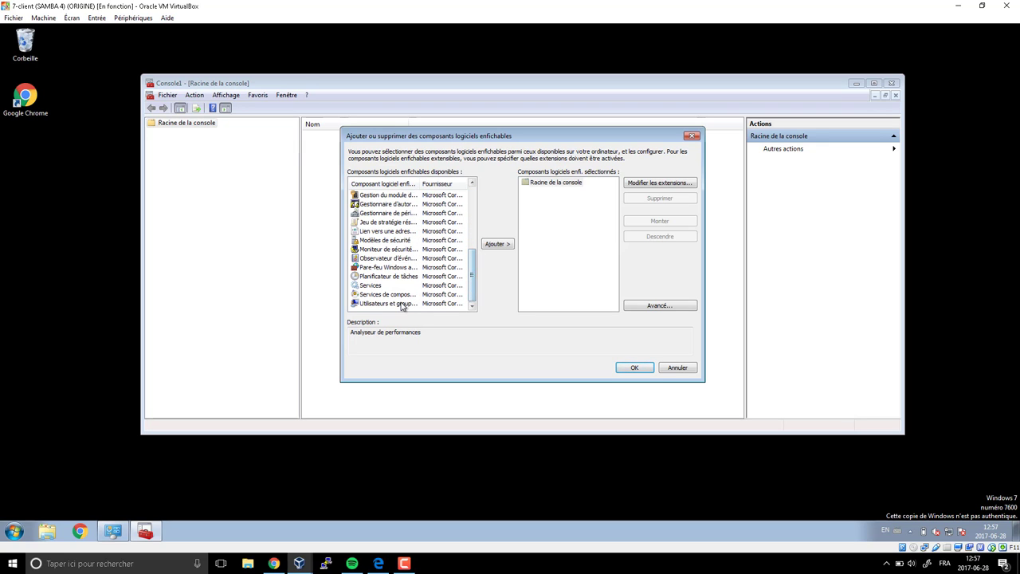
{"action": "scroll", "coordinate": [406, 286], "scroll_direction": "up", "scroll_amount": 2}
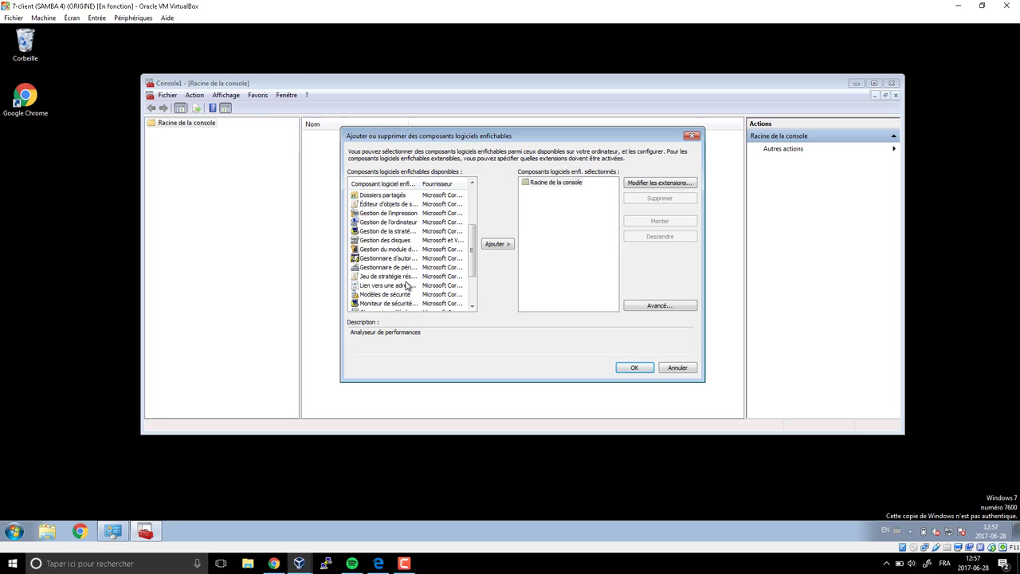
{"action": "scroll", "coordinate": [407, 286], "scroll_direction": "up", "scroll_amount": 3}
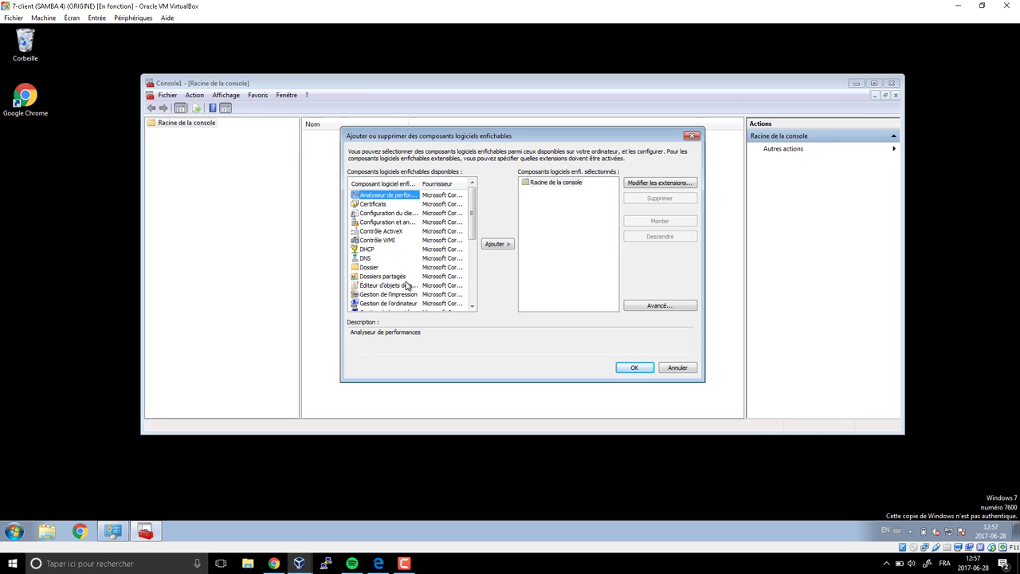
{"action": "left_click", "coordinate": [693, 137]}
{"action": "left_click", "coordinate": [890, 83]}
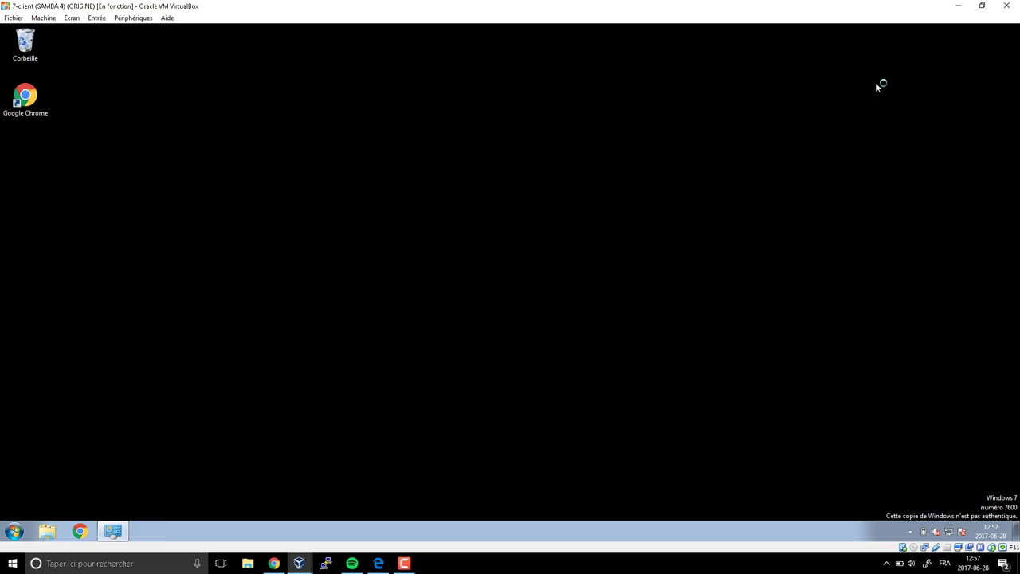
- Turn on Gestionnaire de serveur under Remote Server Administration Tools, apply, and close Programmes et fonctionnalités
{"action": "left_click", "coordinate": [112, 531]}
{"action": "left_click", "coordinate": [263, 213]}
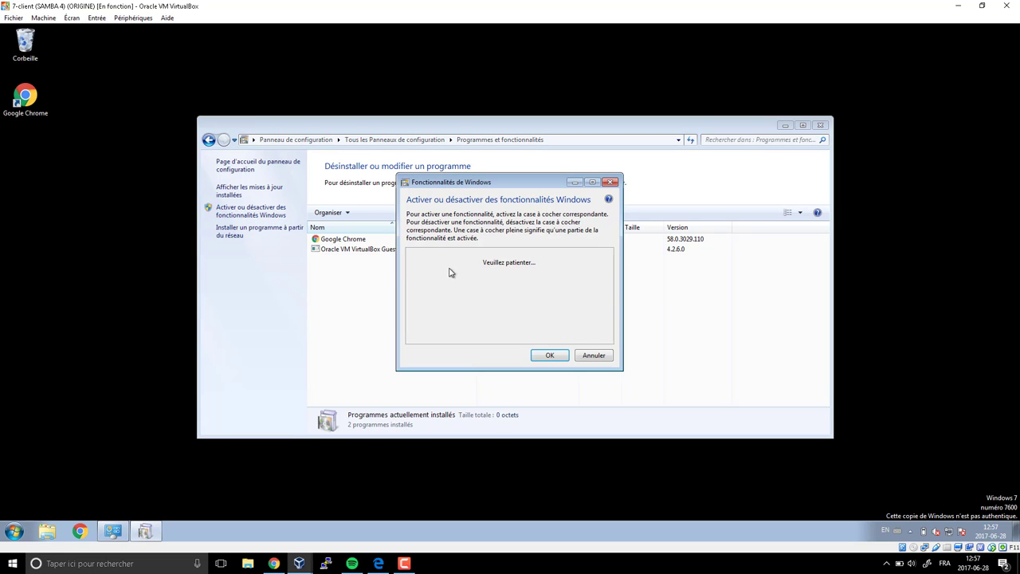
{"action": "scroll", "coordinate": [610, 292], "scroll_direction": "down", "scroll_amount": 1}
{"action": "mouse_move", "coordinate": [610, 292]}
{"action": "left_mouse_down"}
{"action": "mouse_move", "coordinate": [610, 325]}
{"action": "mouse_move", "coordinate": [608, 301]}
{"action": "left_mouse_up"}
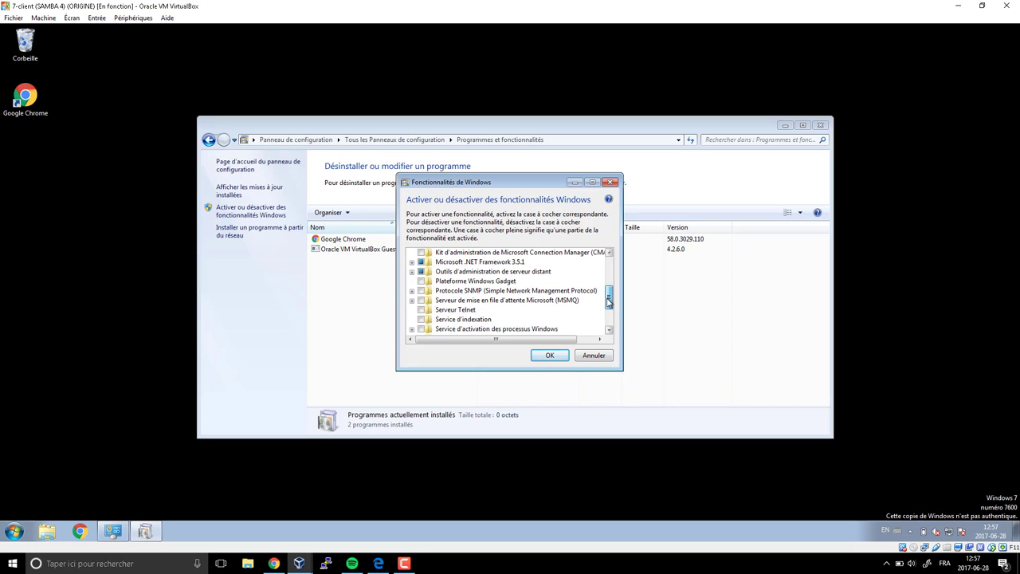
{"action": "left_click", "coordinate": [411, 271]}
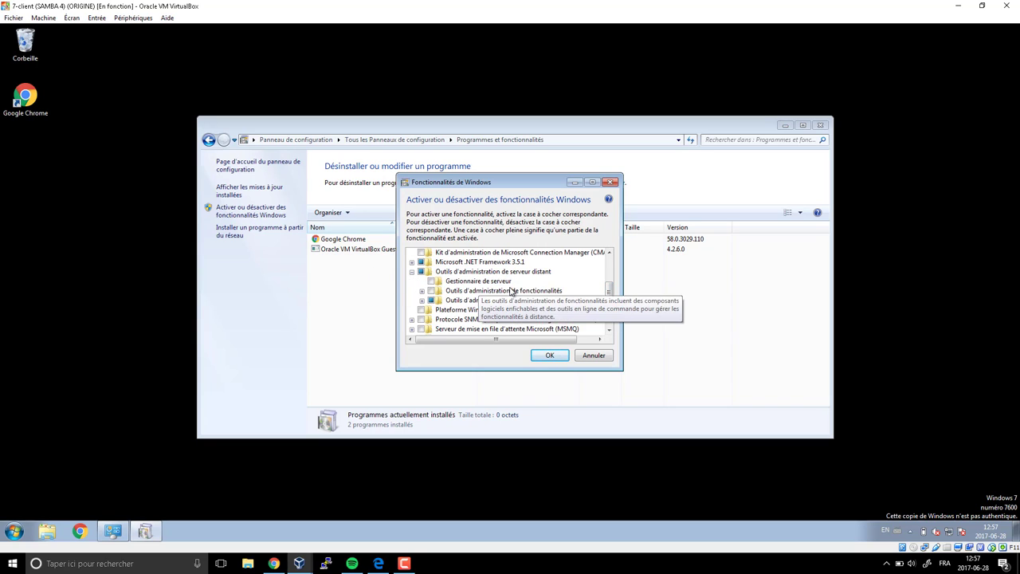
{"action": "left_click", "coordinate": [431, 281]}
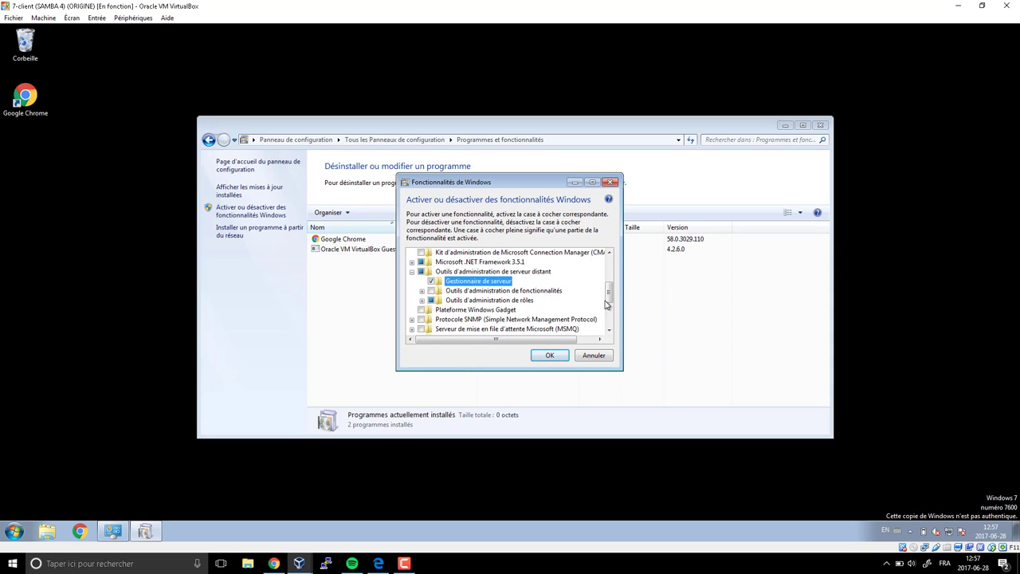
{"action": "left_click", "coordinate": [552, 356]}
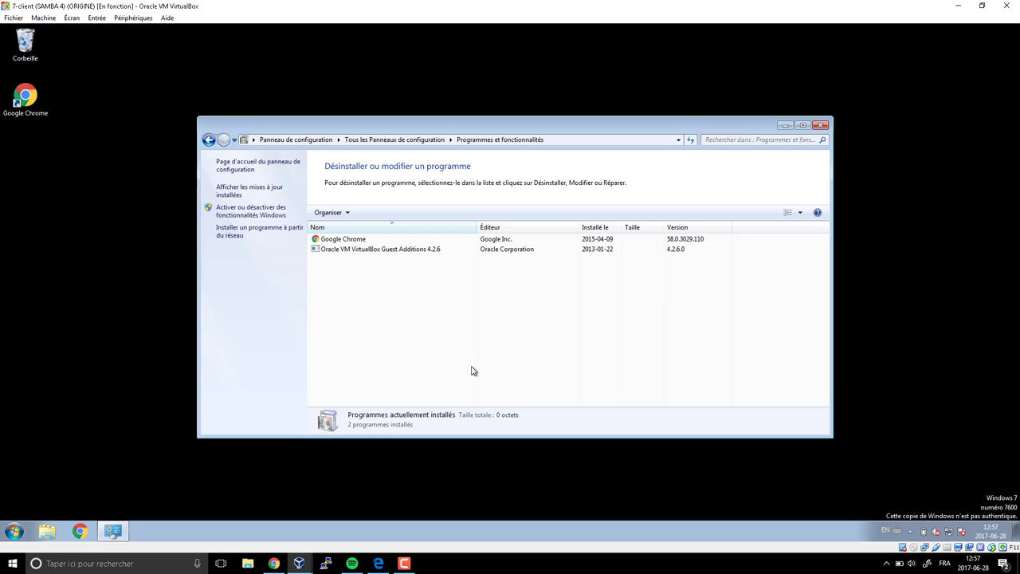
{"action": "left_click", "coordinate": [822, 125]}
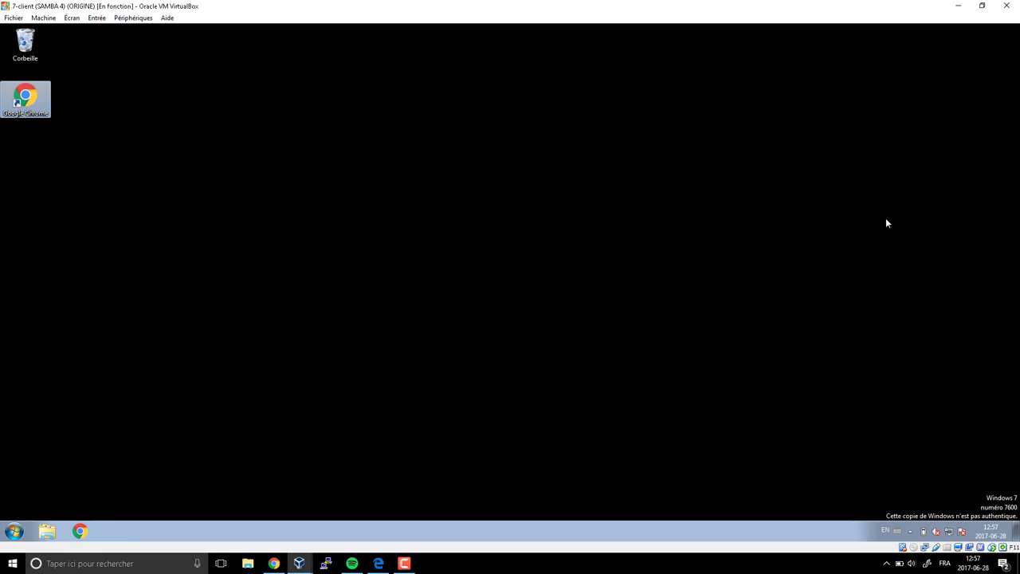
- Launch an mmc console and open its Add or Remove Snap-ins dialog
{"action": "key", "text": "super+r"}
{"action": "key", "text": "Return"}
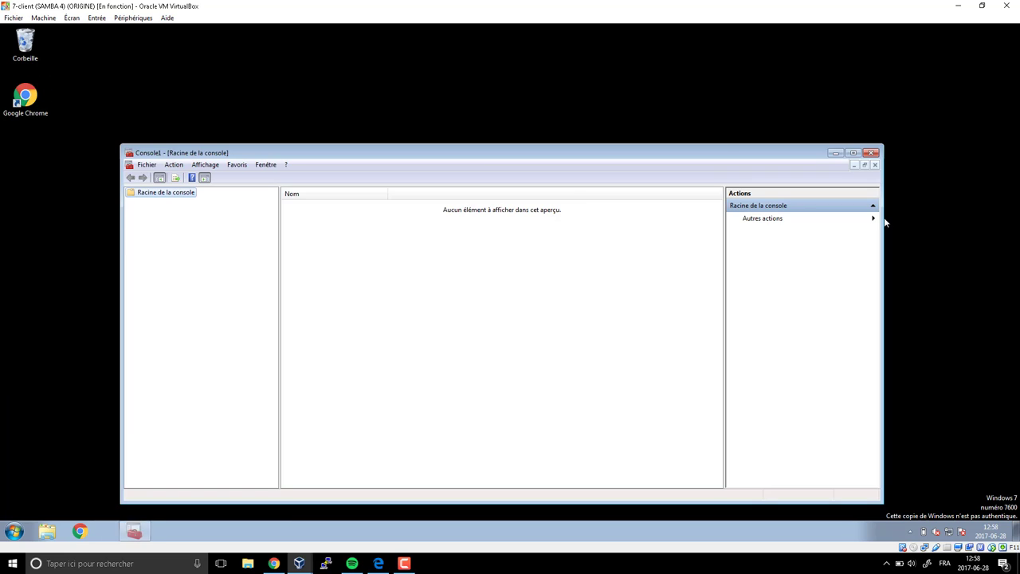
{"action": "left_click", "coordinate": [156, 165]}
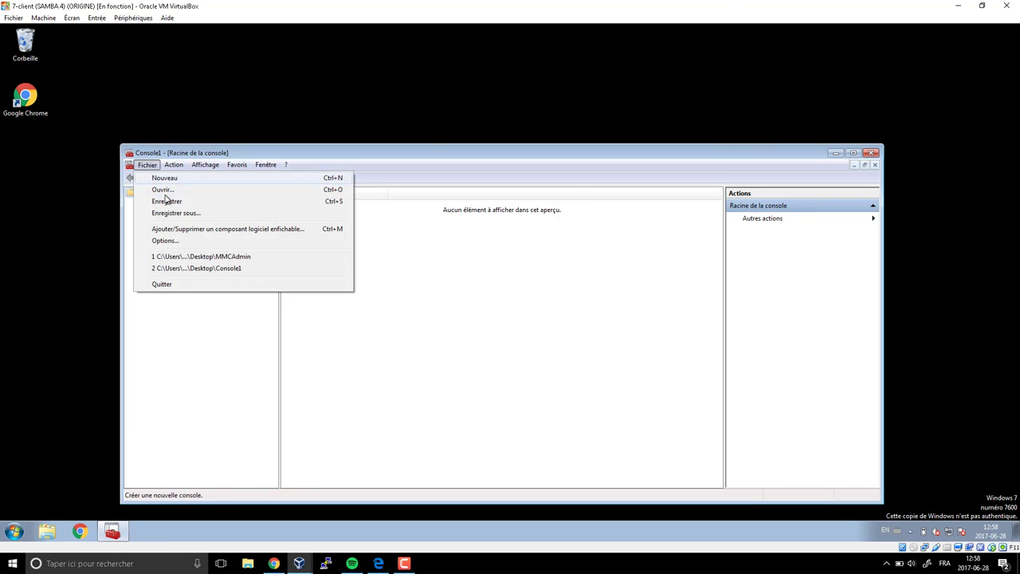
{"action": "left_click", "coordinate": [167, 231]}
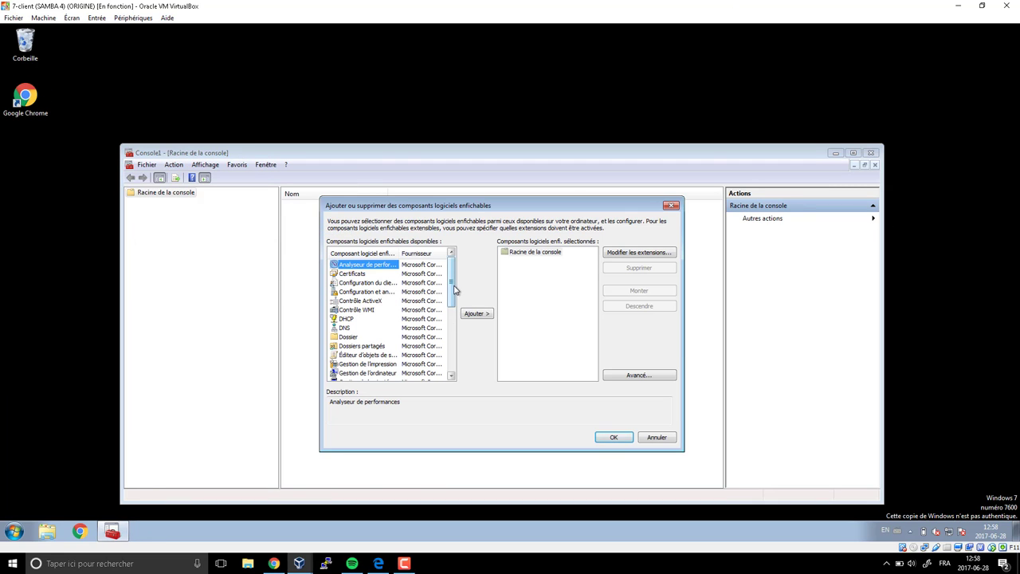
- Review the DHCP, DNS and local users snap-ins, close the dialog and console, then open Control Panel
{"action": "mouse_move", "coordinate": [452, 286]}
{"action": "left_mouse_down"}
{"action": "mouse_move", "coordinate": [453, 359]}
{"action": "mouse_move", "coordinate": [450, 303]}
{"action": "left_mouse_up"}
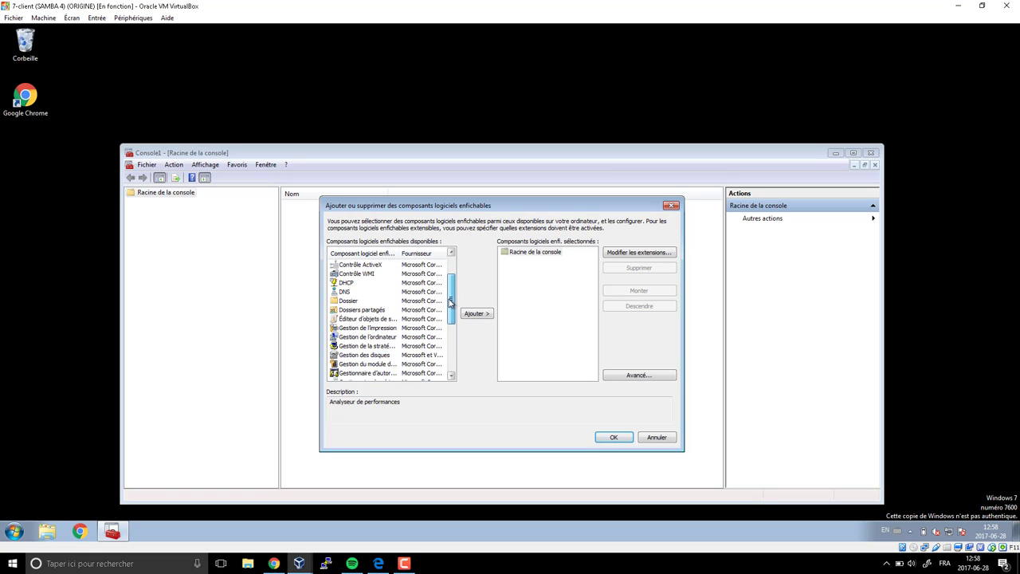
{"action": "left_click", "coordinate": [348, 283]}
{"action": "left_click", "coordinate": [346, 292]}
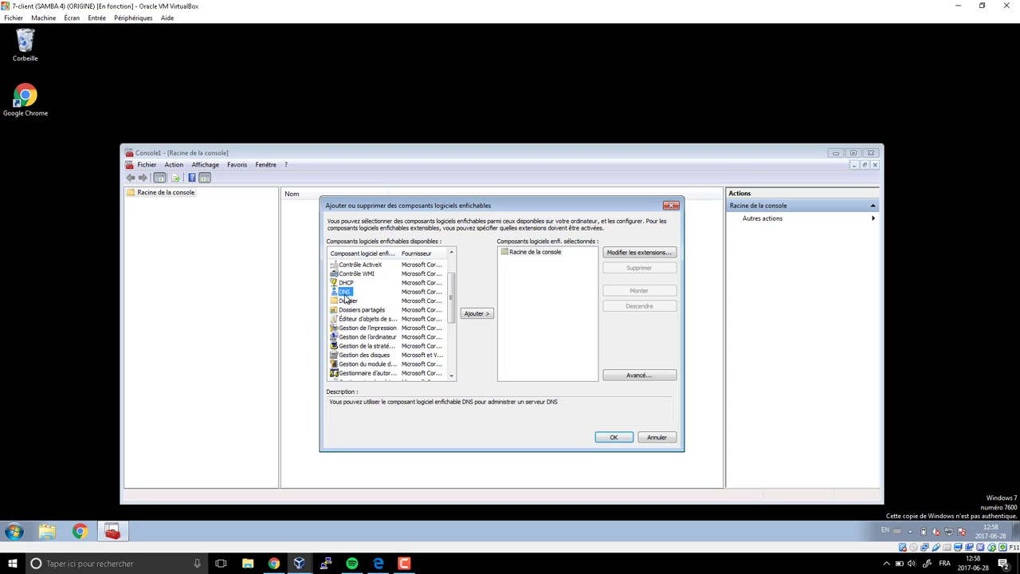
{"action": "left_click_drag", "start_coordinate": [452, 299], "coordinate": [451, 348]}
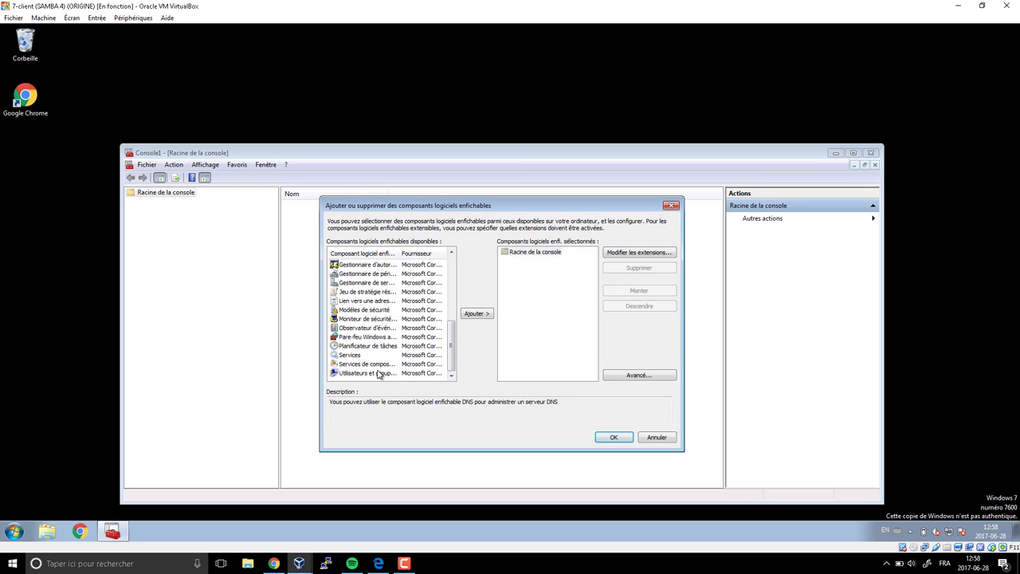
{"action": "left_click", "coordinate": [370, 374]}
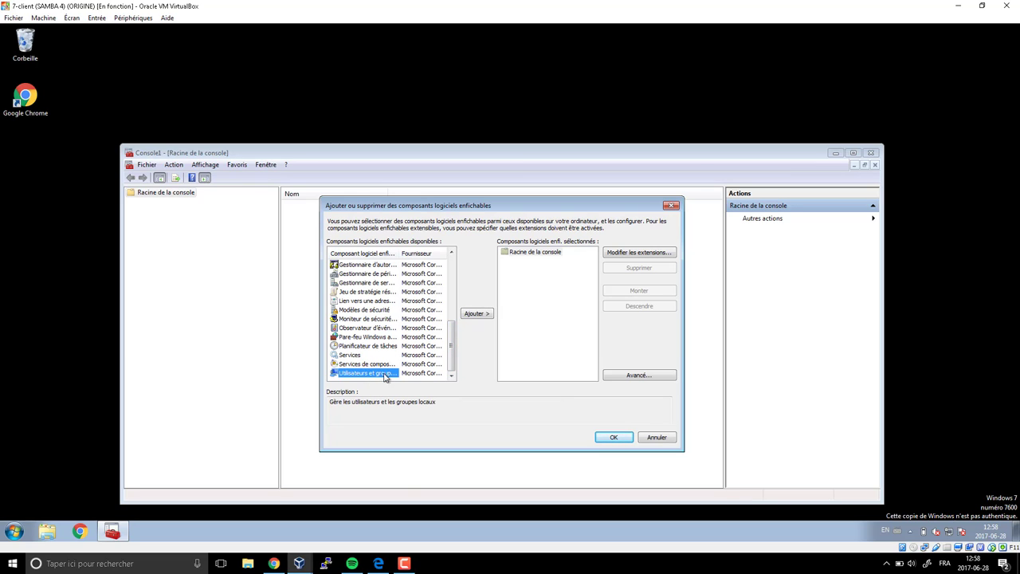
{"action": "left_click", "coordinate": [671, 206]}
{"action": "left_click", "coordinate": [872, 153]}
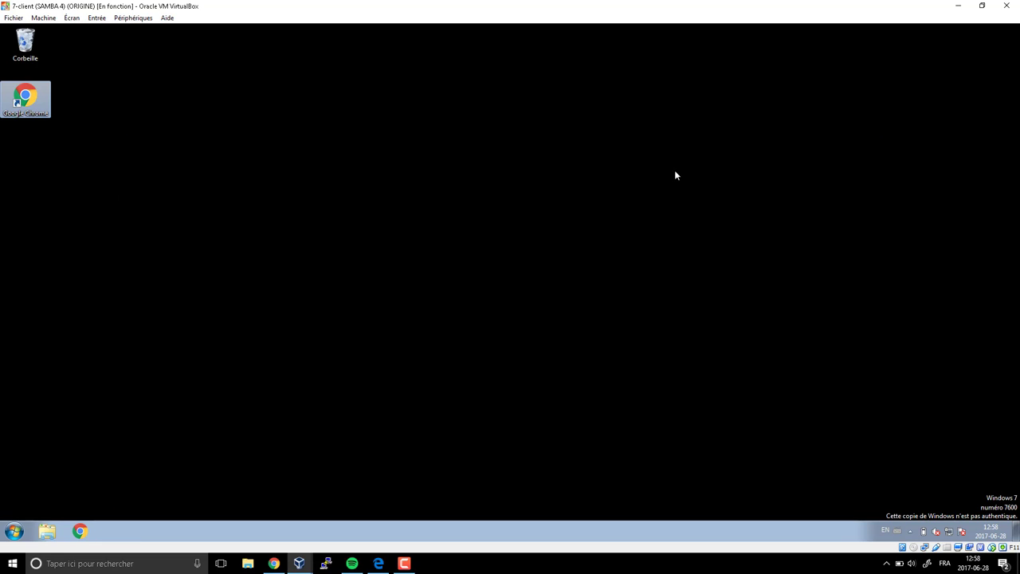
{"action": "left_click", "coordinate": [14, 531]}
{"action": "left_click", "coordinate": [227, 406]}
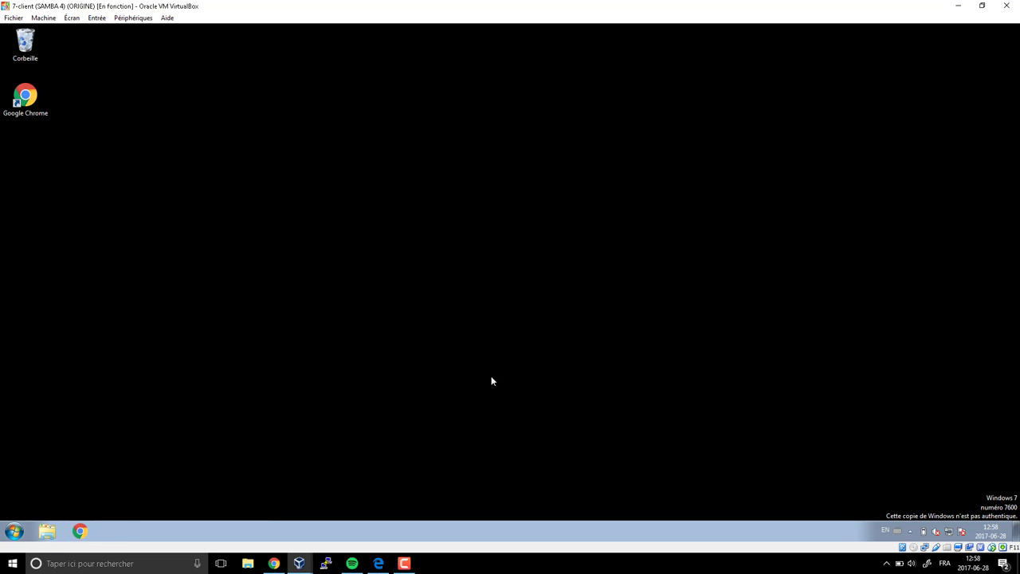
- Open the Windows features list, expand Remote Server Administration Tools, and maximize the window
{"action": "left_click", "coordinate": [468, 405]}
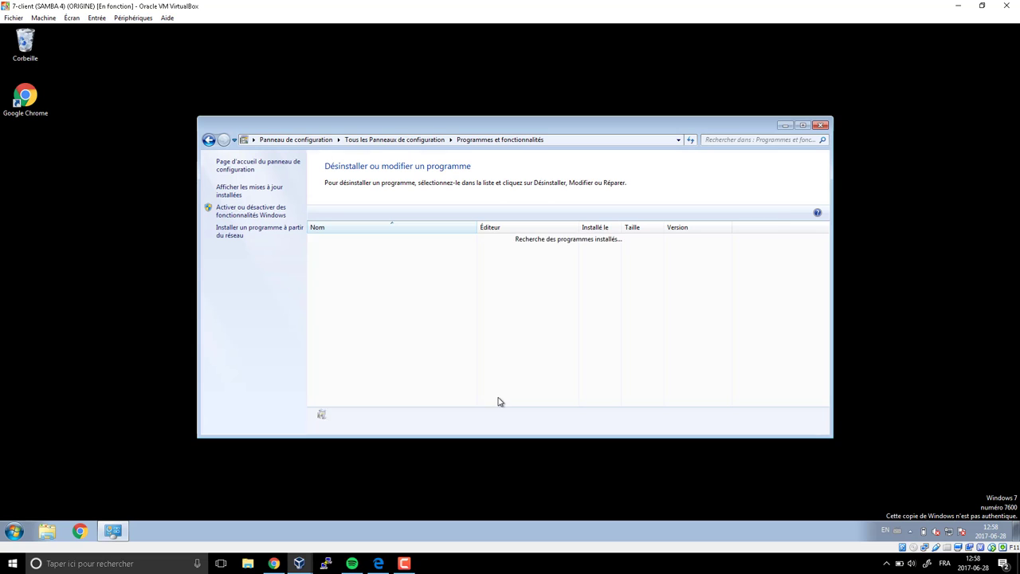
{"action": "left_click", "coordinate": [251, 211]}
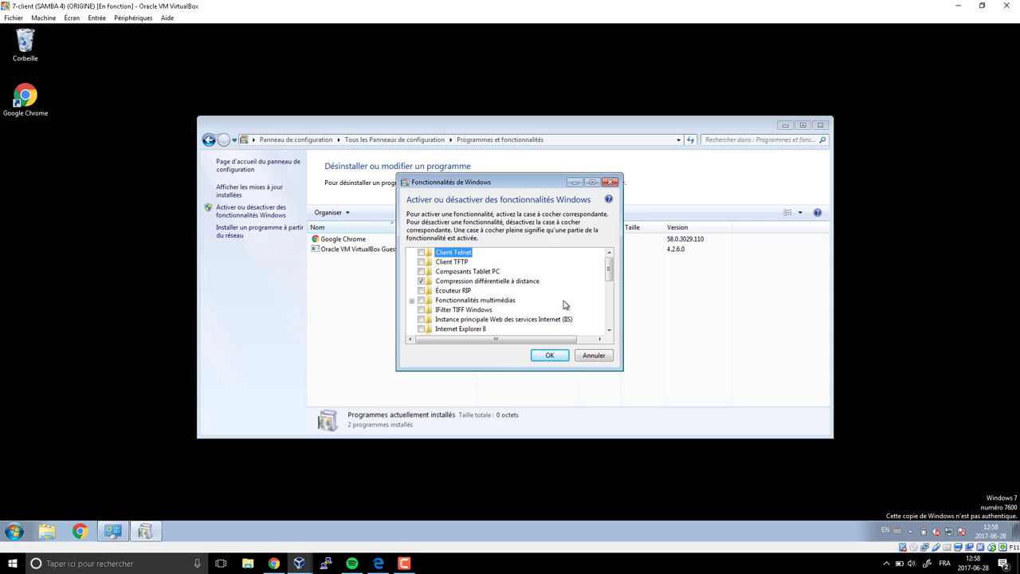
{"action": "scroll", "coordinate": [508, 303], "scroll_direction": "down", "scroll_amount": 2}
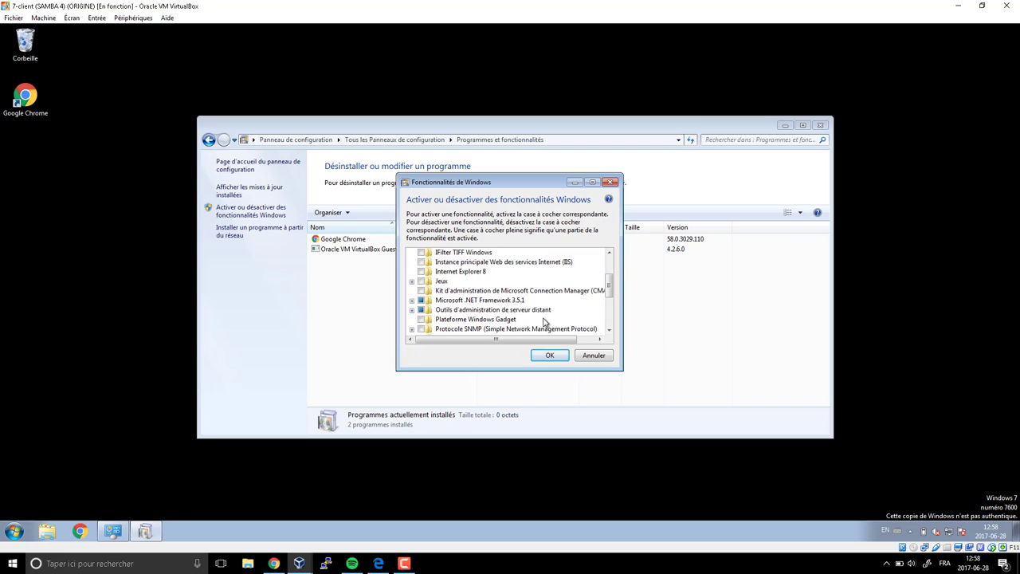
{"action": "left_click", "coordinate": [522, 311]}
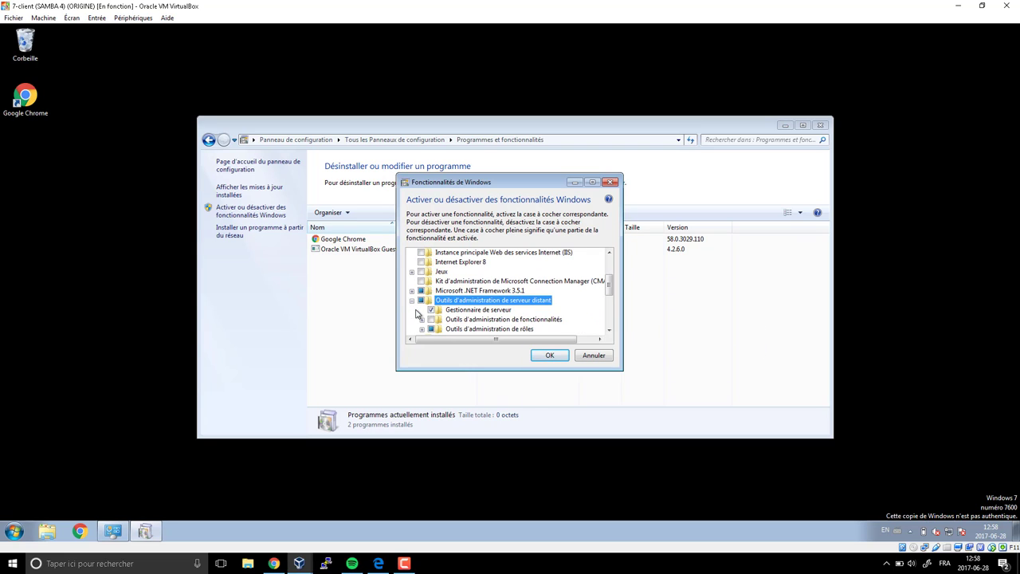
{"action": "left_click", "coordinate": [412, 309]}
{"action": "scroll", "coordinate": [514, 322], "scroll_direction": "down", "scroll_amount": 2}
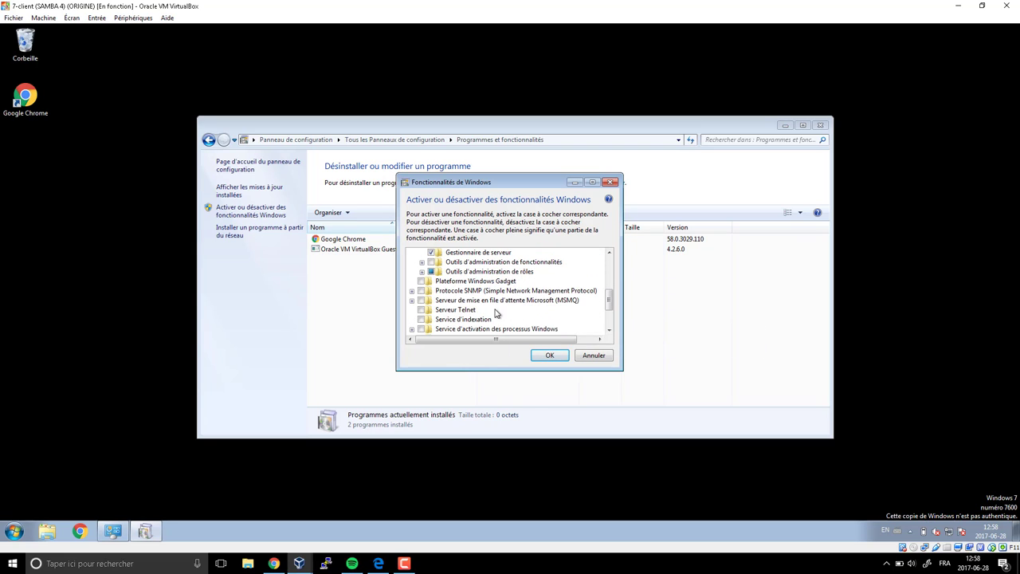
{"action": "left_click", "coordinate": [593, 181]}
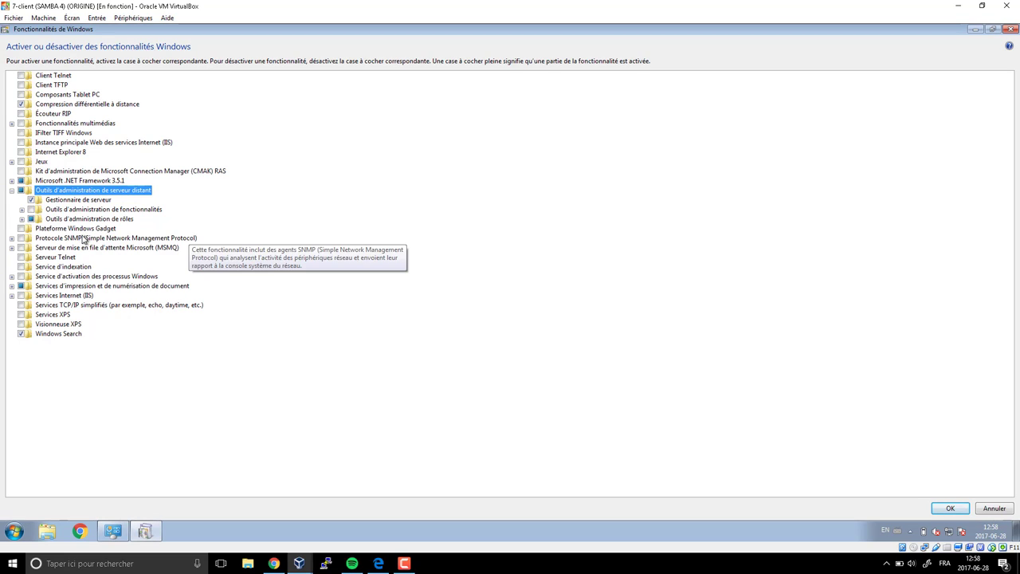
- Enable the AD DS snap-ins and command-line tools under role administration tools and apply
{"action": "left_click", "coordinate": [21, 218]}
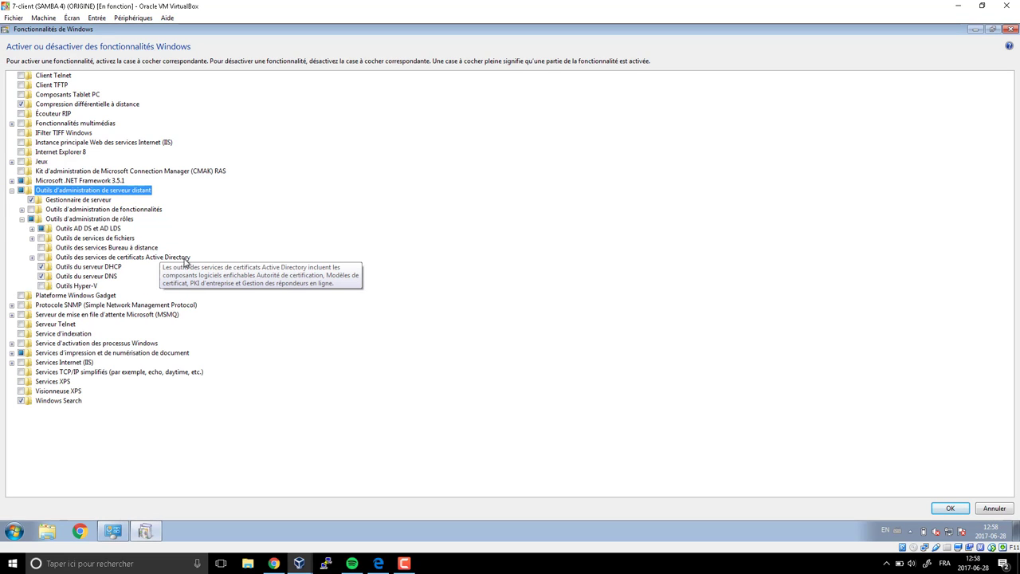
{"action": "left_click", "coordinate": [32, 258]}
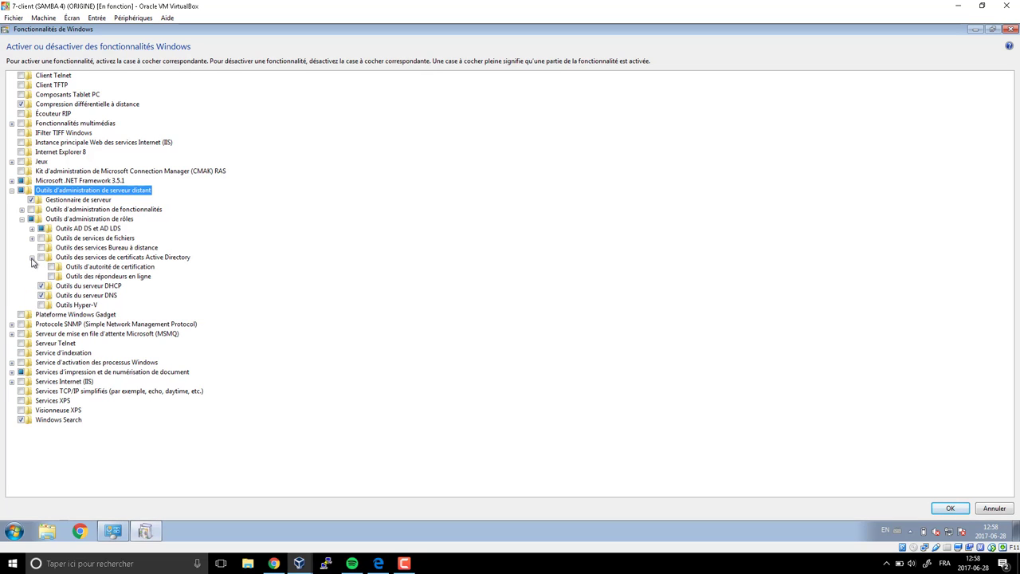
{"action": "left_click", "coordinate": [32, 258]}
{"action": "left_click", "coordinate": [32, 229]}
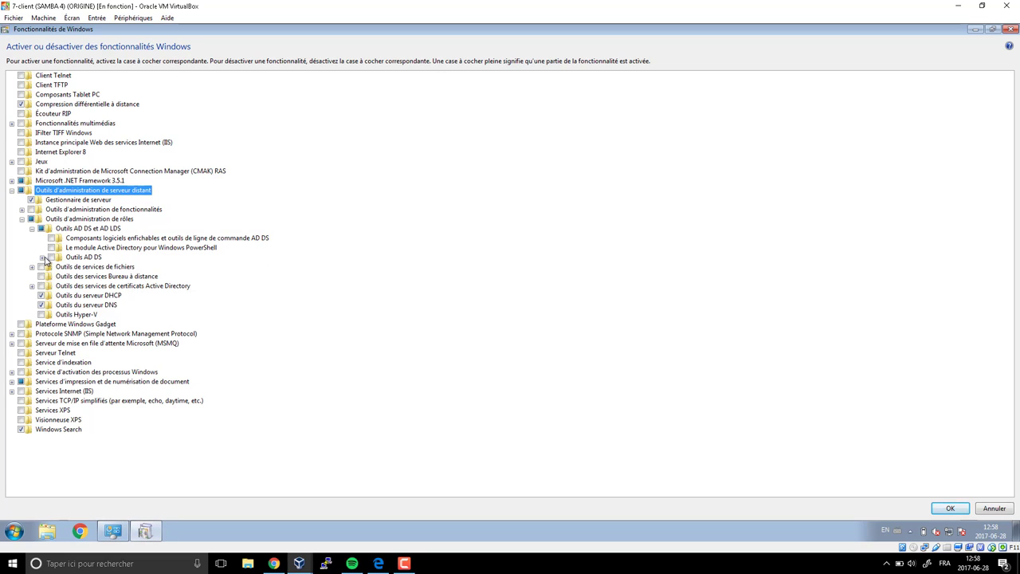
{"action": "left_click", "coordinate": [42, 257]}
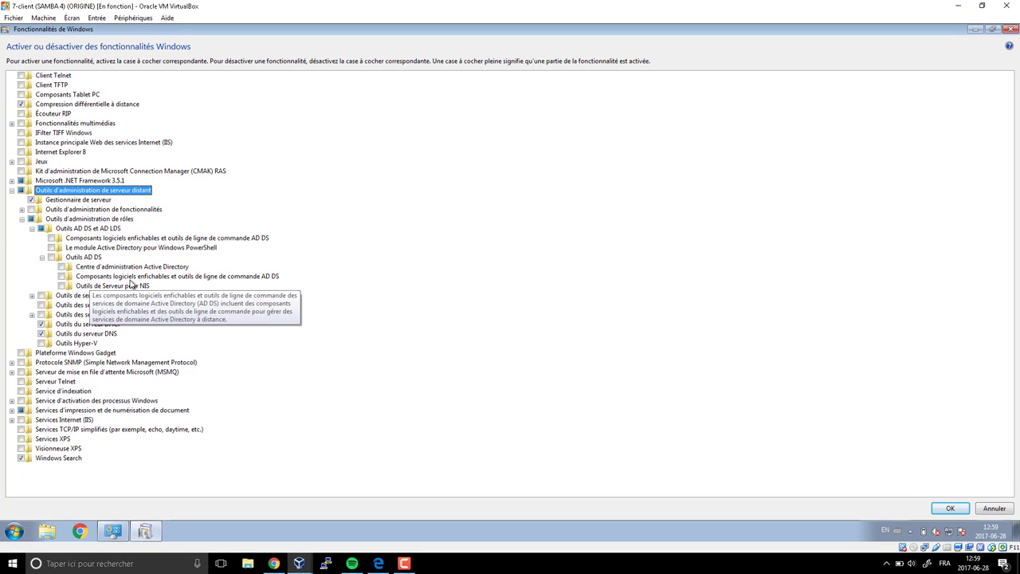
{"action": "left_click", "coordinate": [132, 278]}
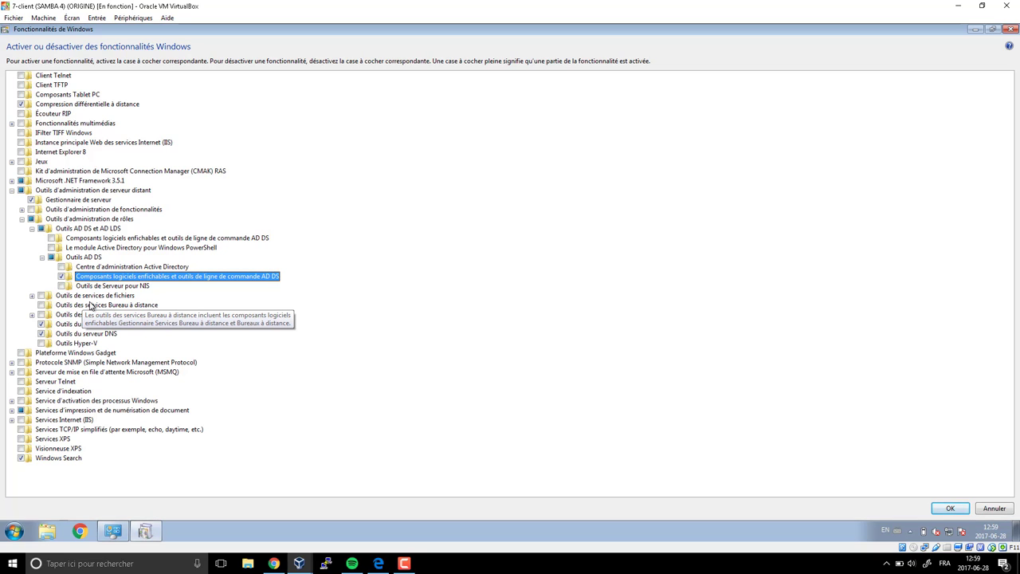
{"action": "left_click", "coordinate": [51, 239]}
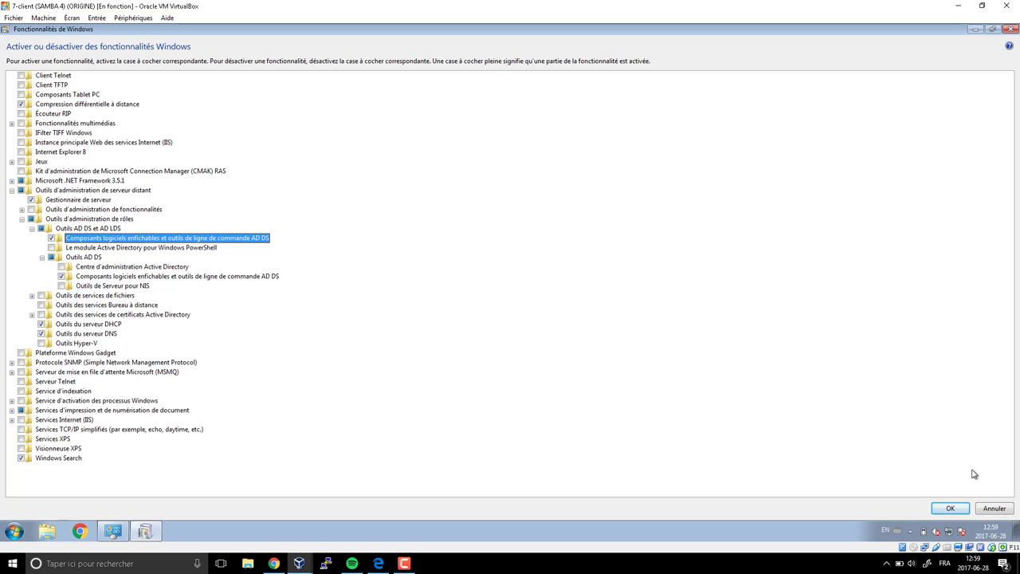
{"action": "left_click", "coordinate": [949, 509]}
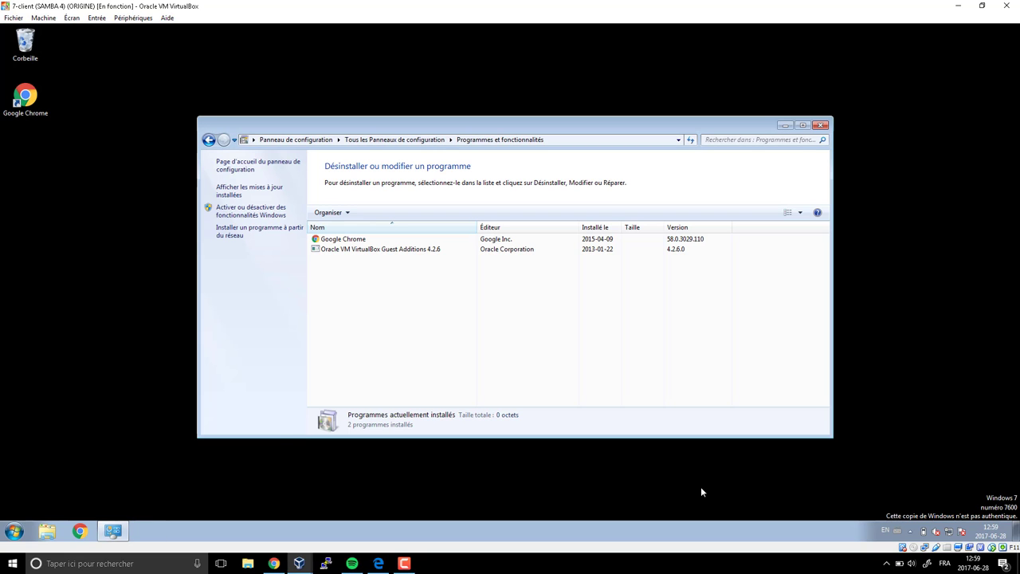
- Launch a new empty mmc management console
{"action": "key", "text": "super+r"}
{"action": "key", "text": "Return"}
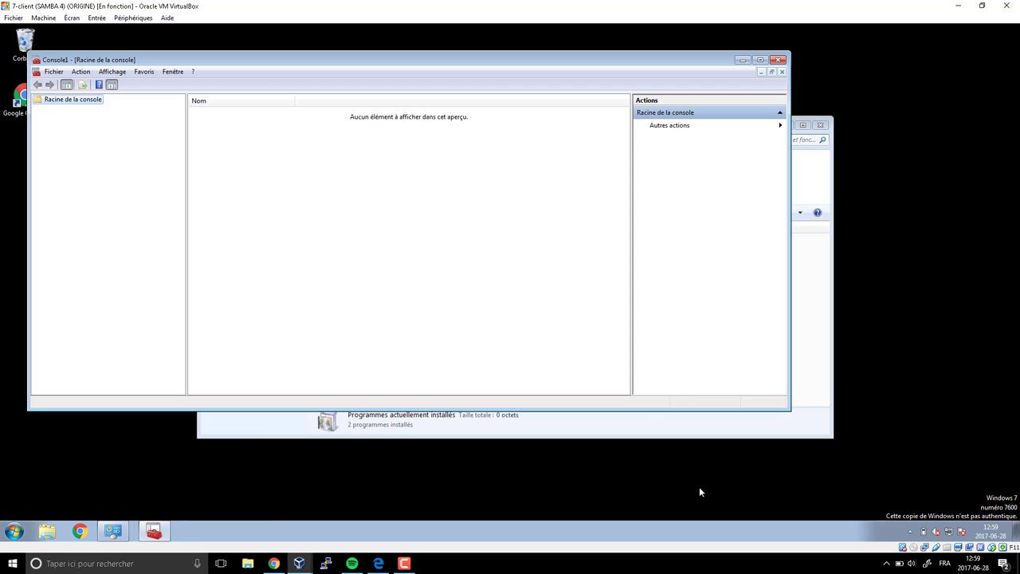
{"action": "left_click", "coordinate": [55, 72]}
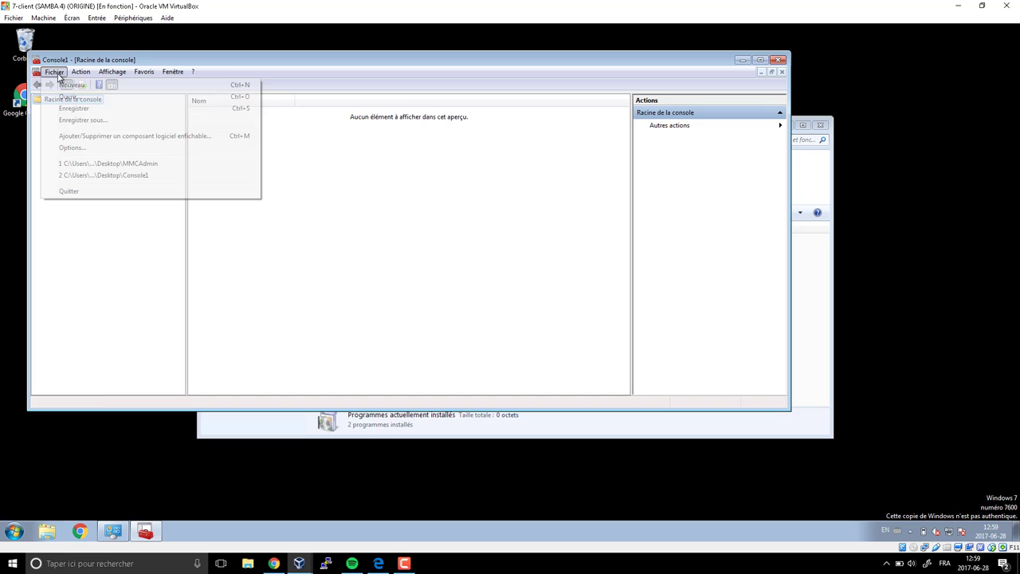
- In Add or Remove Snap-ins, add Active Directory Users and Computers, DHCP and DNS to Console1
{"action": "left_click", "coordinate": [91, 136]}
{"action": "scroll", "coordinate": [271, 207], "scroll_direction": "down", "scroll_amount": 5}
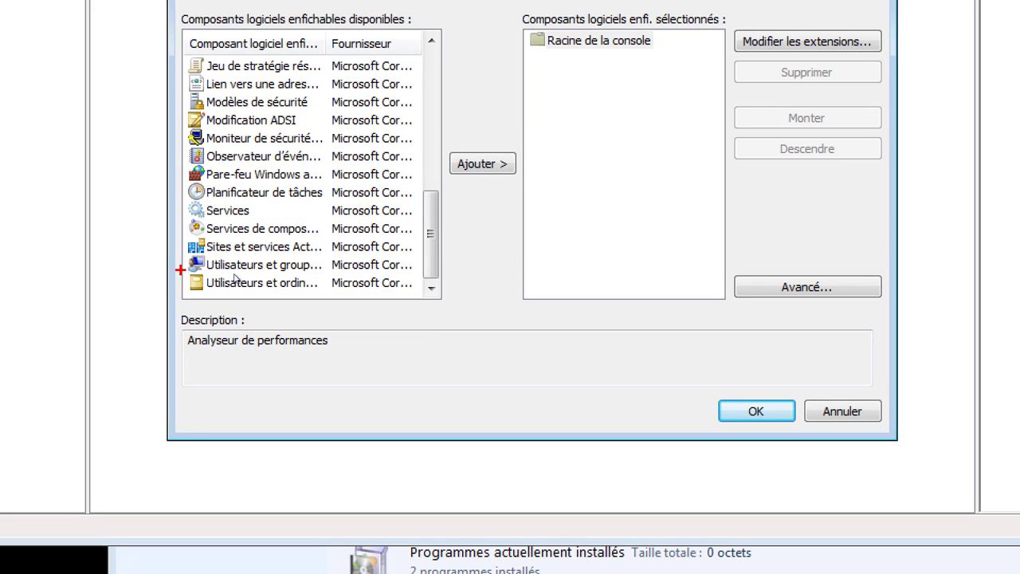
{"action": "mouse_move", "coordinate": [188, 269]}
{"action": "left_mouse_down"}
{"action": "mouse_move", "coordinate": [251, 296]}
{"action": "mouse_move", "coordinate": [329, 297]}
{"action": "left_mouse_up"}
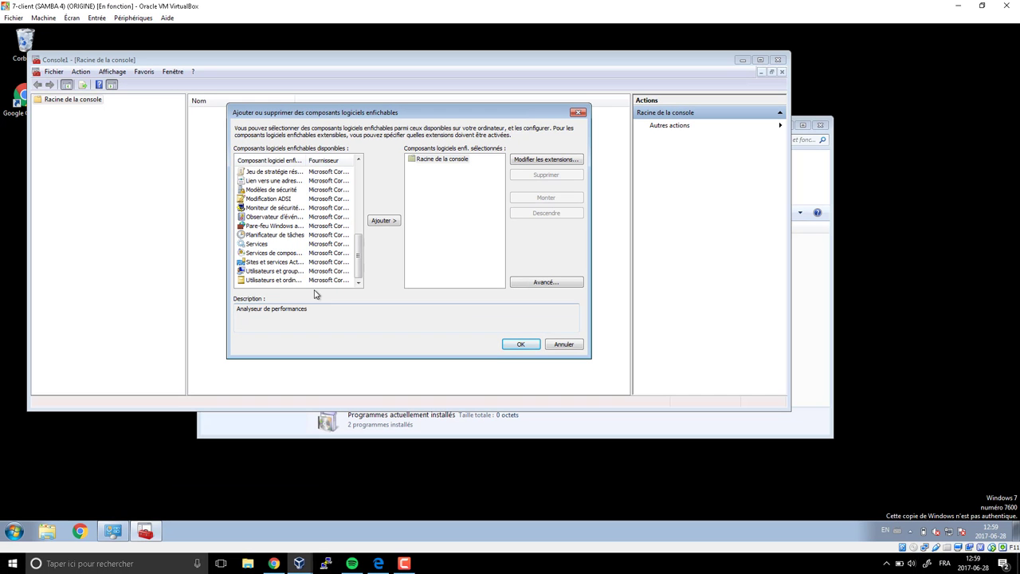
{"action": "left_click", "coordinate": [276, 280]}
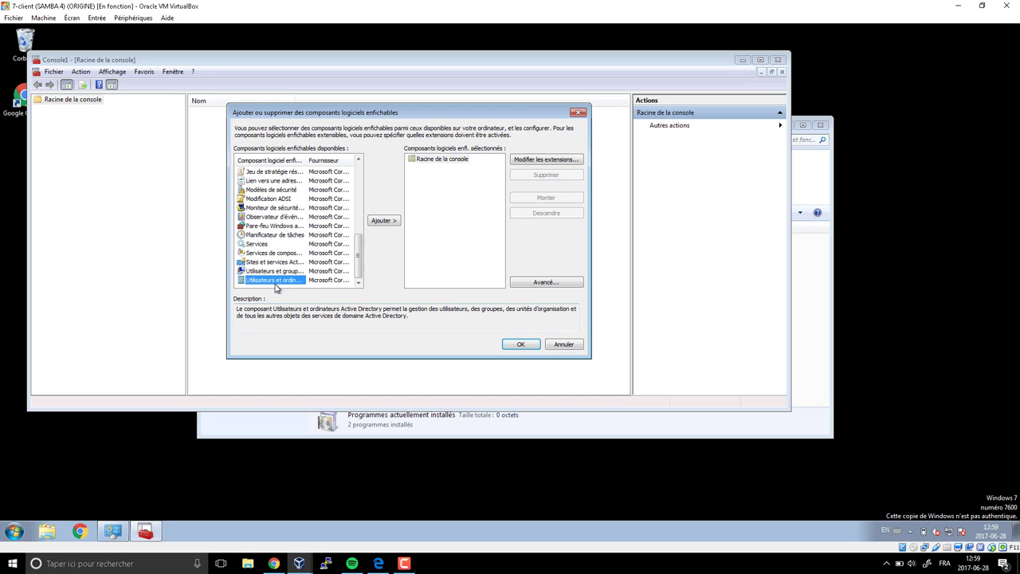
{"action": "left_click", "coordinate": [383, 221]}
{"action": "left_click_drag", "start_coordinate": [359, 242], "coordinate": [358, 182]}
{"action": "double_click", "coordinate": [333, 226]}
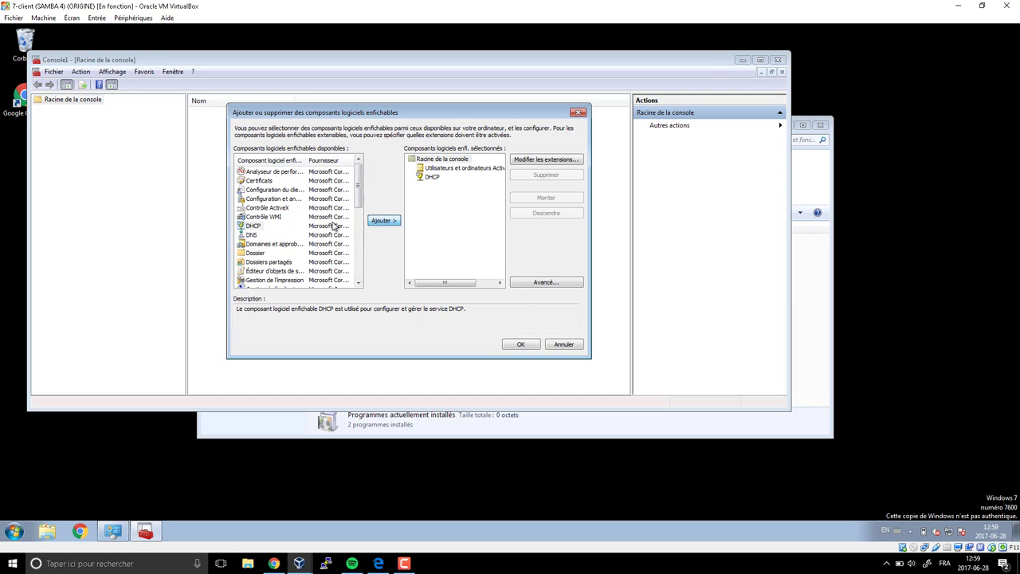
{"action": "left_click", "coordinate": [251, 235]}
{"action": "left_click", "coordinate": [384, 221]}
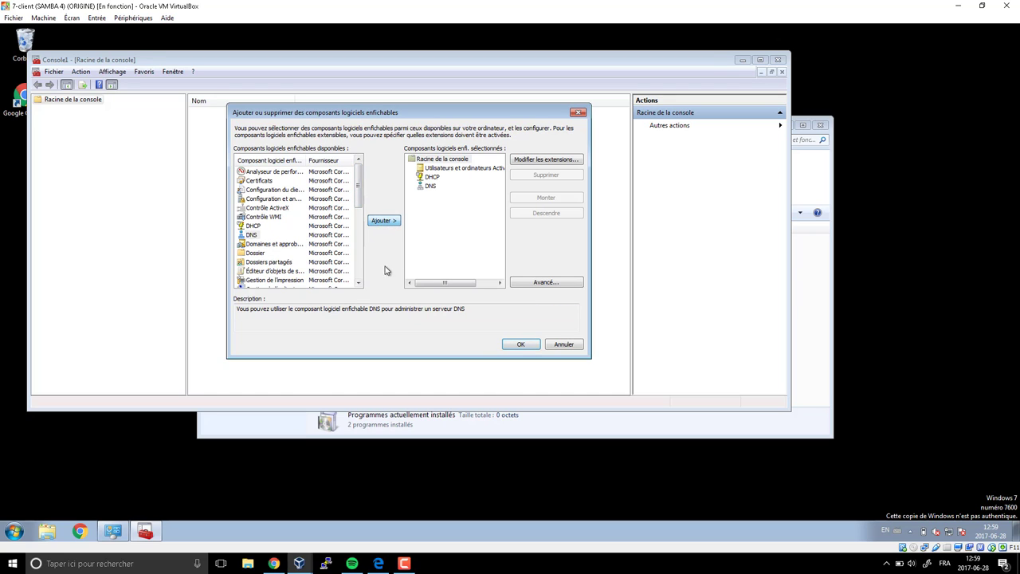
{"action": "left_click_drag", "start_coordinate": [361, 202], "coordinate": [360, 234]}
{"action": "left_click", "coordinate": [277, 182]}
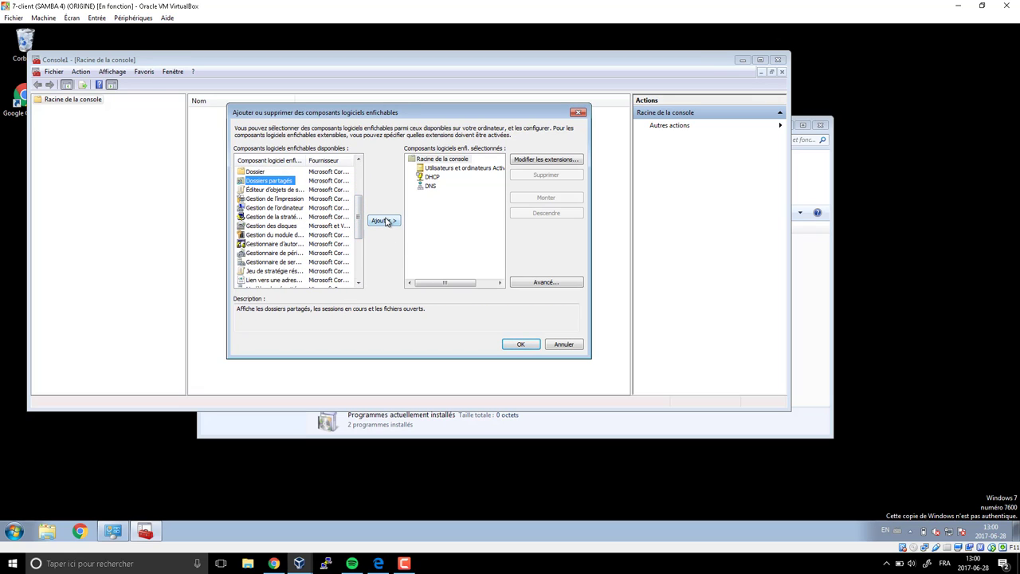
- Add a Dossiers partagés snap-in for another computer, dc1.compagnie.local, found by searching 'dc'
{"action": "left_click", "coordinate": [384, 221]}
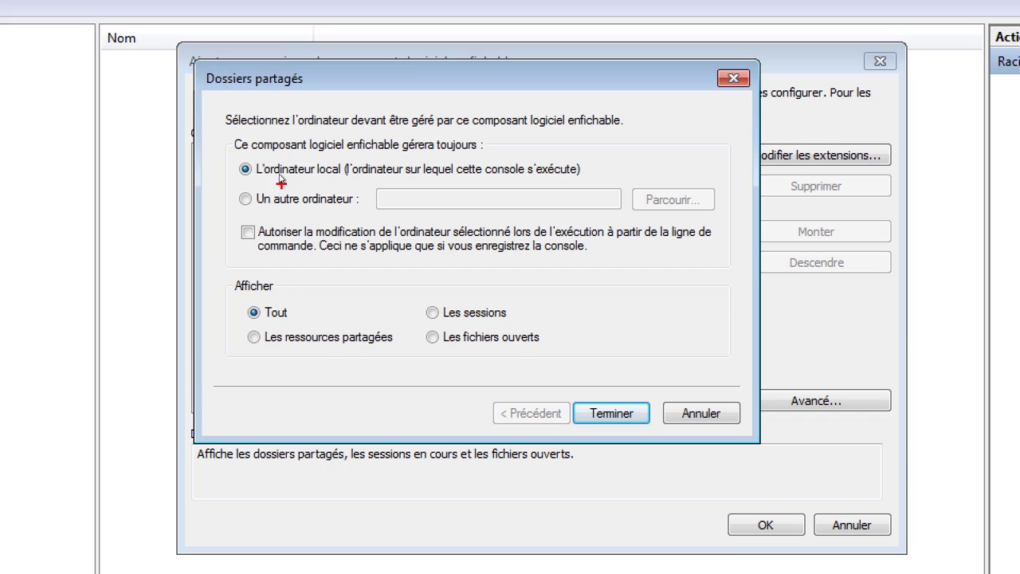
{"action": "mouse_move", "coordinate": [284, 175]}
{"action": "left_mouse_down"}
{"action": "mouse_move", "coordinate": [311, 177]}
{"action": "mouse_move", "coordinate": [296, 206]}
{"action": "mouse_move", "coordinate": [347, 205]}
{"action": "left_mouse_up"}
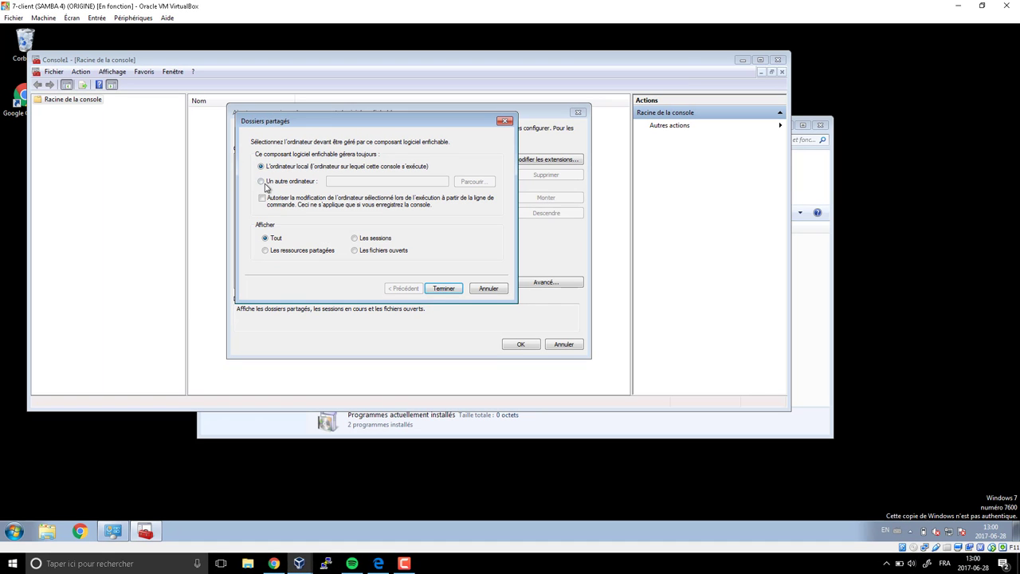
{"action": "left_click", "coordinate": [263, 182]}
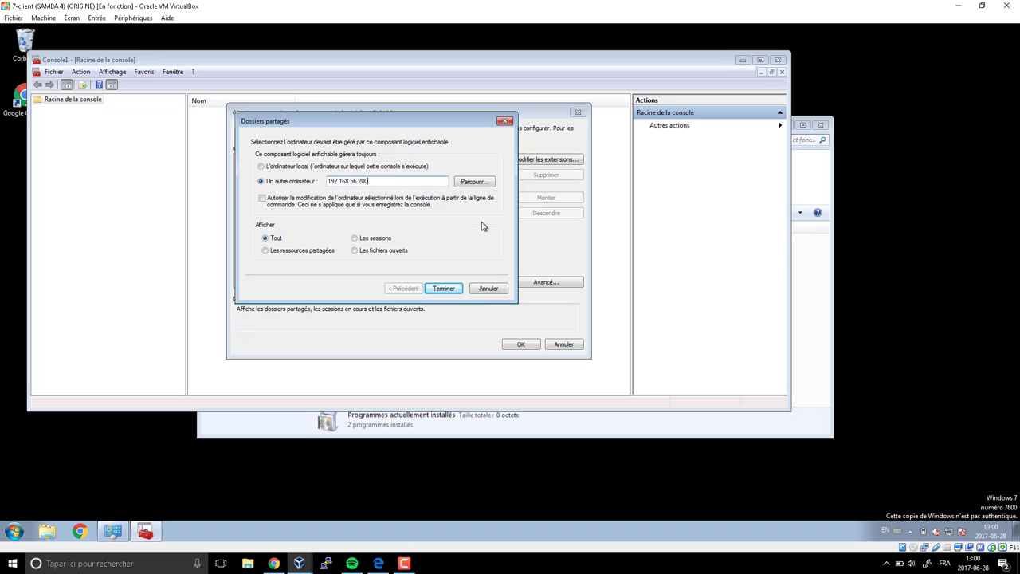
{"action": "left_click_drag", "start_coordinate": [401, 182], "coordinate": [301, 184]}
{"action": "key", "text": "BackSpace"}
{"action": "left_click", "coordinate": [470, 183]}
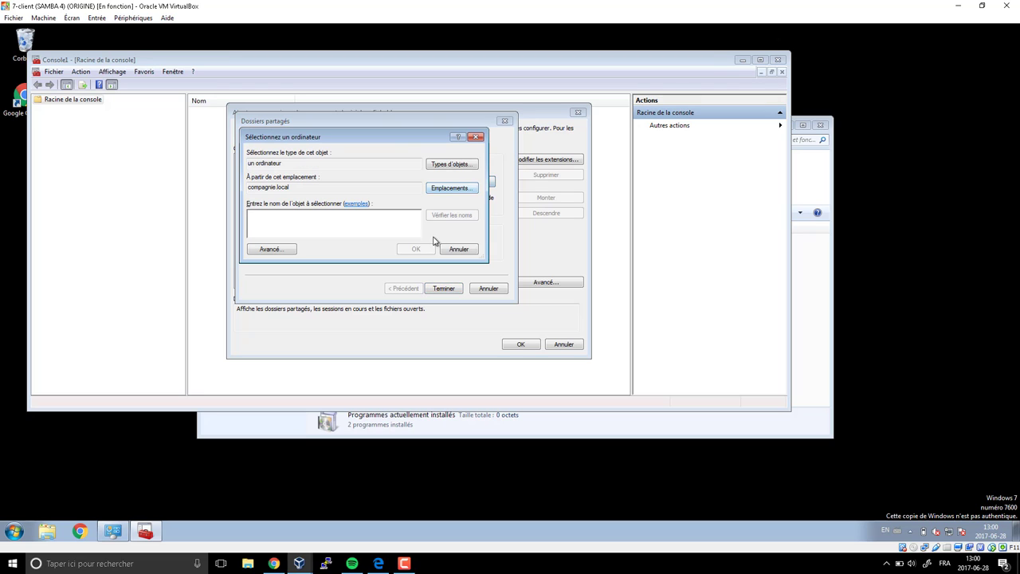
{"action": "type", "text": "dc"}
{"action": "key", "text": "Return"}
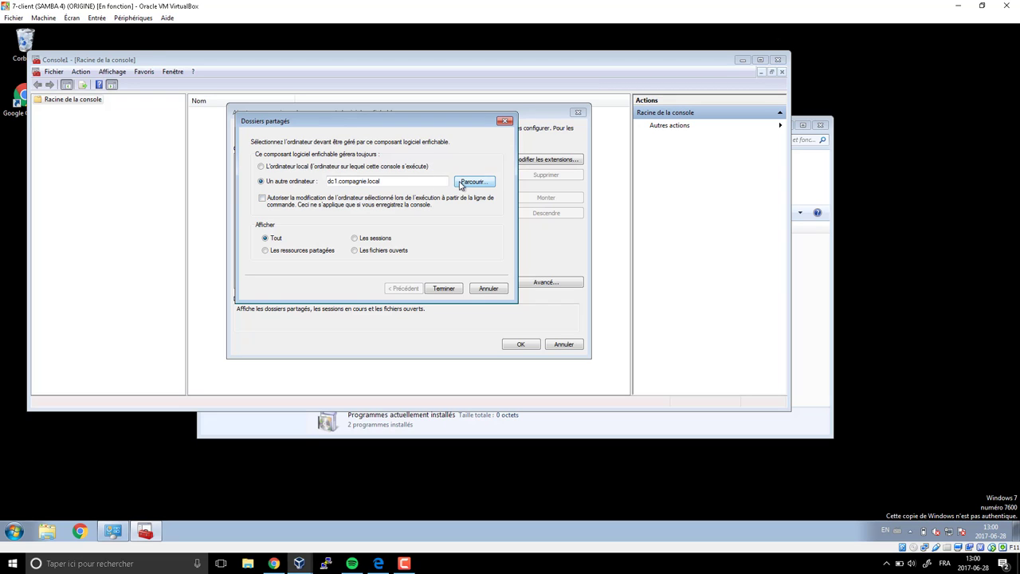
{"action": "left_click", "coordinate": [444, 289]}
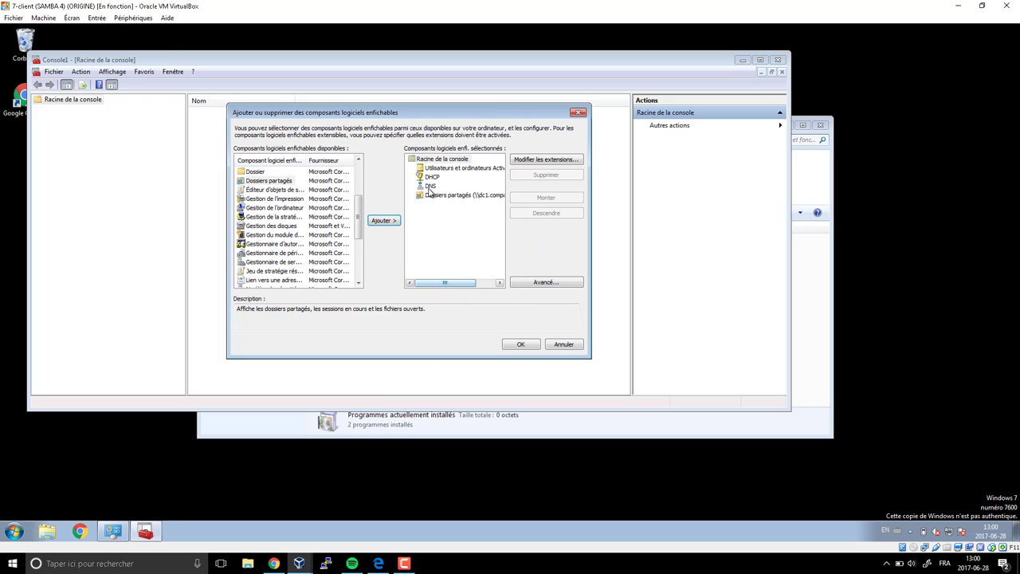
- Confirm the snap-ins, then expand Active Directory Users and Computers to check compagnie.local and collapse it
{"action": "left_click", "coordinate": [519, 345]}
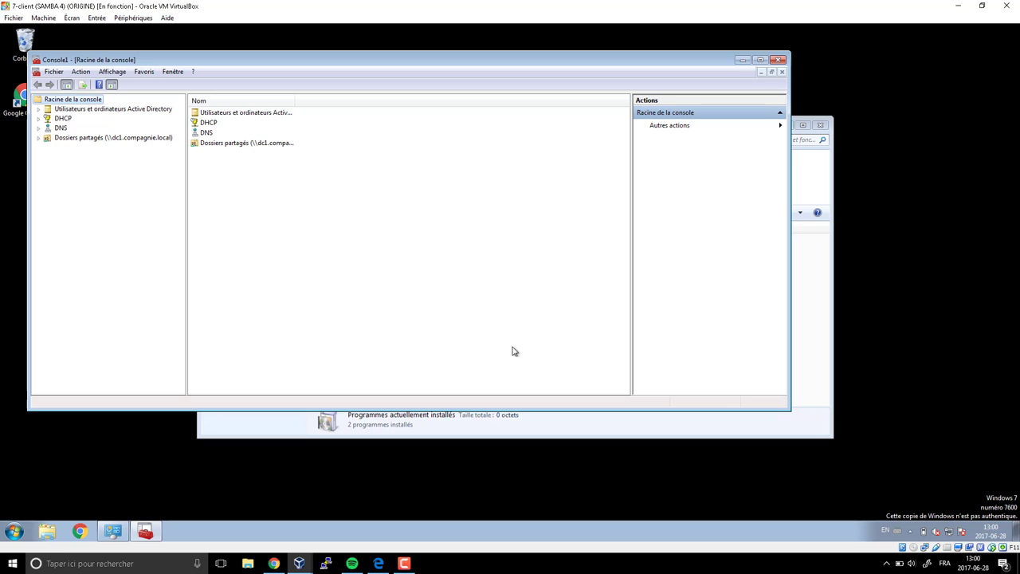
{"action": "left_click", "coordinate": [40, 109]}
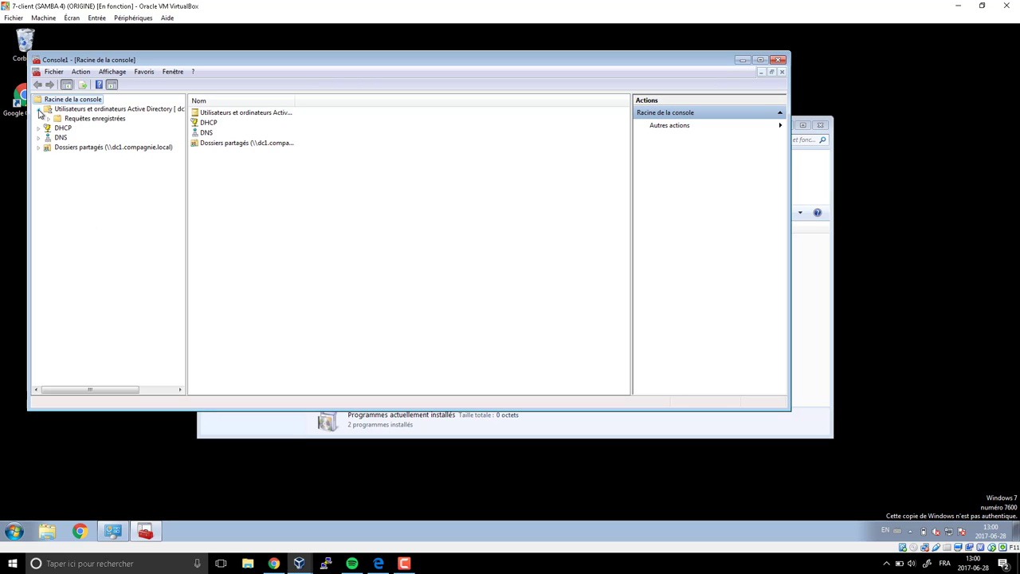
{"action": "left_click", "coordinate": [58, 129]}
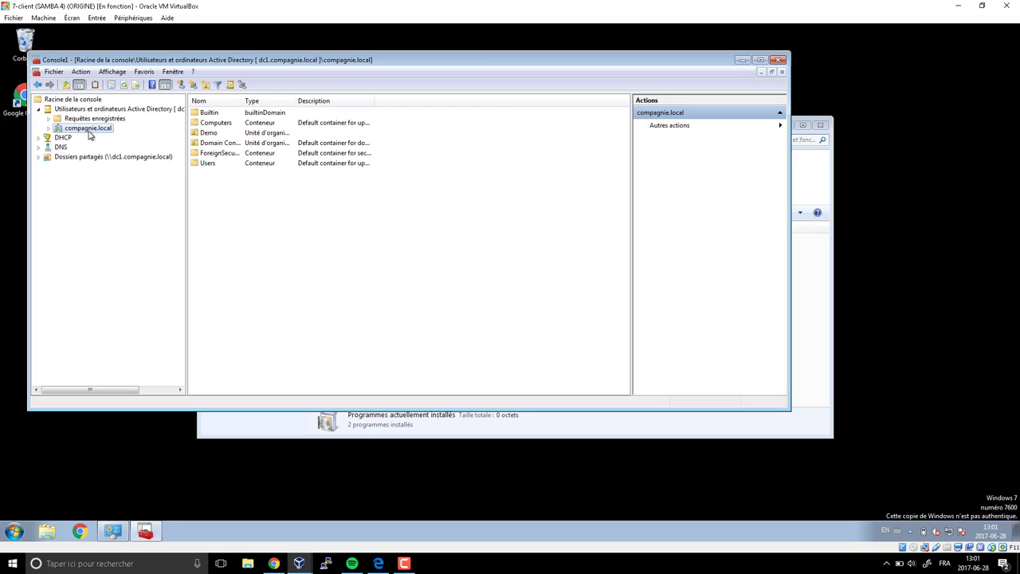
{"action": "left_click", "coordinate": [13, 531]}
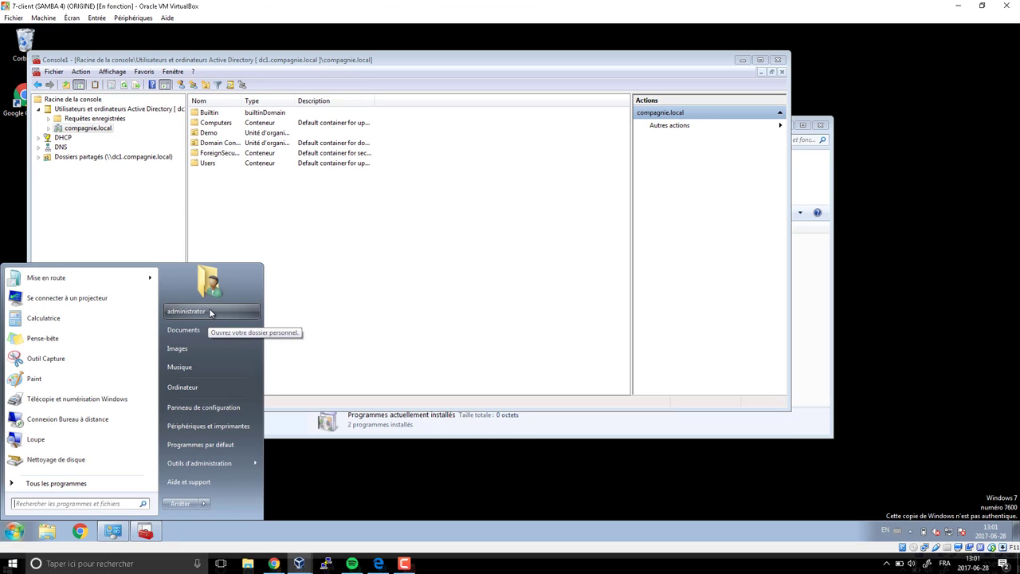
{"action": "left_click", "coordinate": [158, 93]}
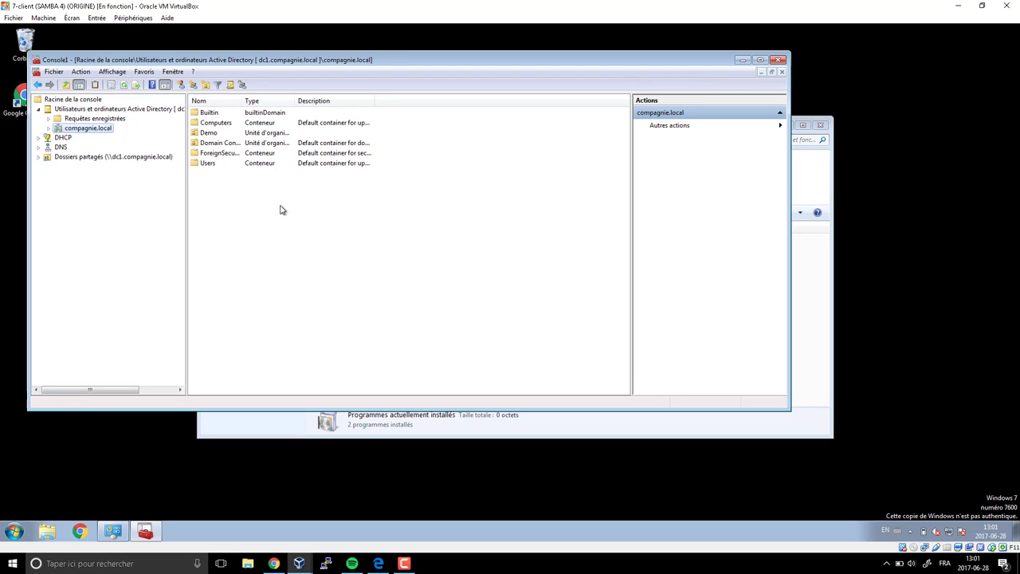
{"action": "left_click", "coordinate": [39, 110]}
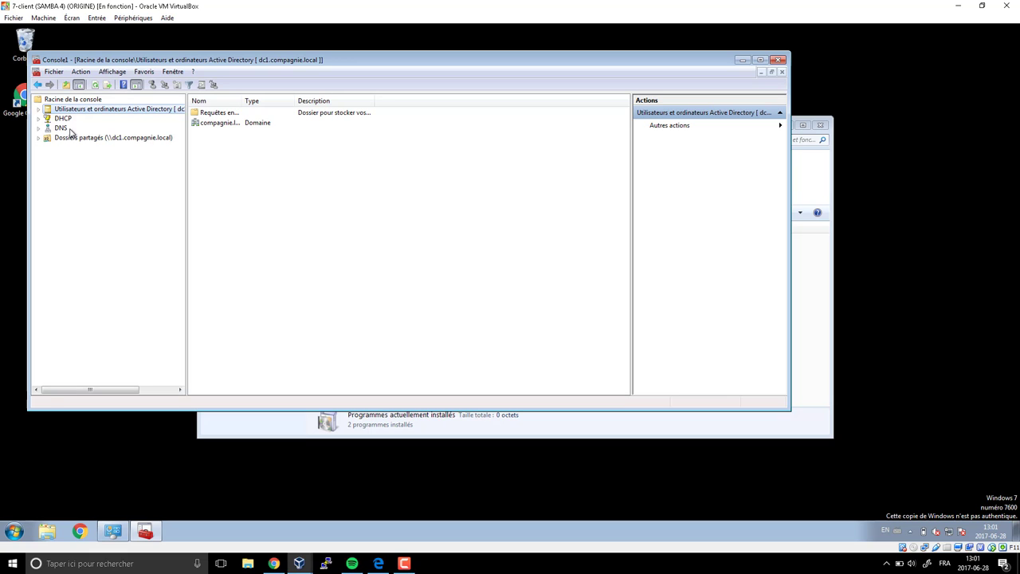
- Save the console on the Bureau as ConsolAdminDC1, then close it and Programs and Features
{"action": "left_click", "coordinate": [53, 72]}
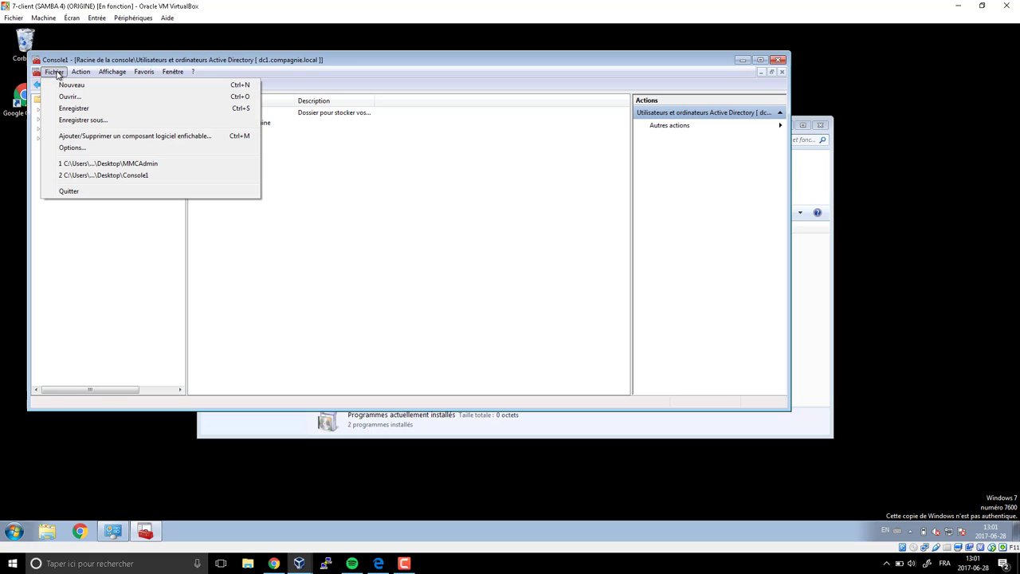
{"action": "left_click", "coordinate": [74, 120]}
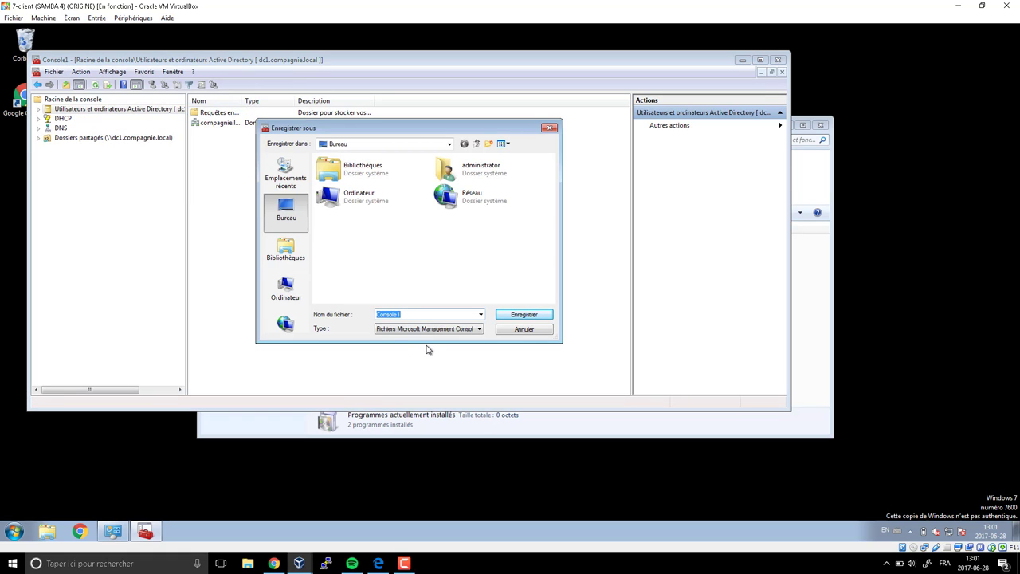
{"action": "type", "text": "ConsolAdminDC"}
{"action": "left_click", "coordinate": [518, 319]}
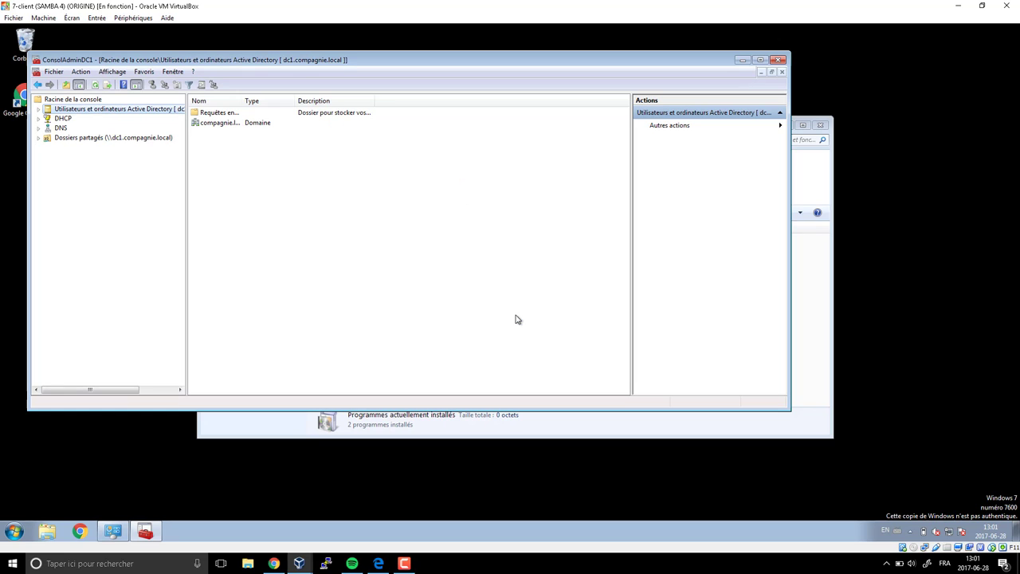
{"action": "left_click", "coordinate": [782, 60]}
{"action": "left_click", "coordinate": [814, 126]}
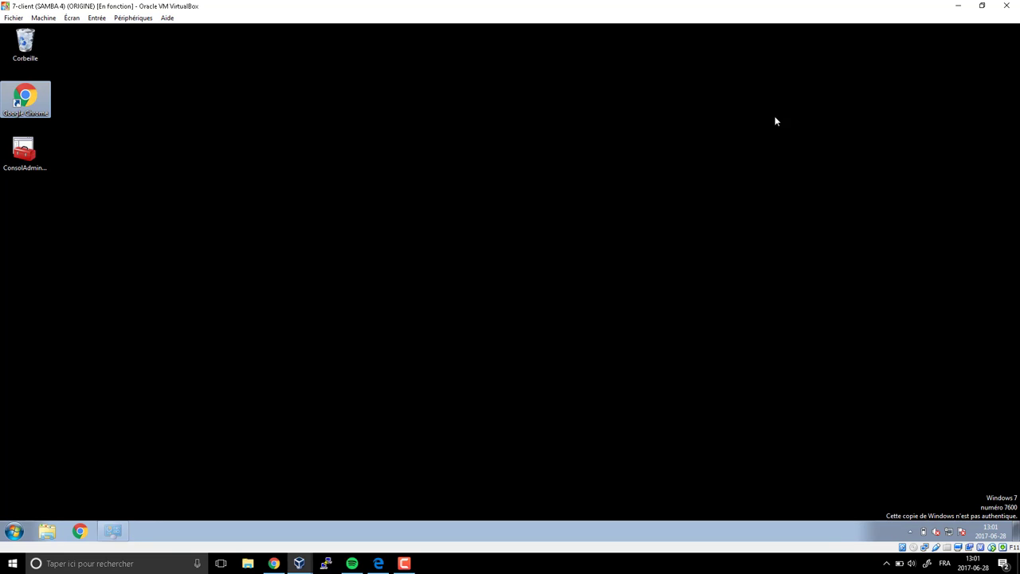
{"action": "left_click", "coordinate": [275, 564]}
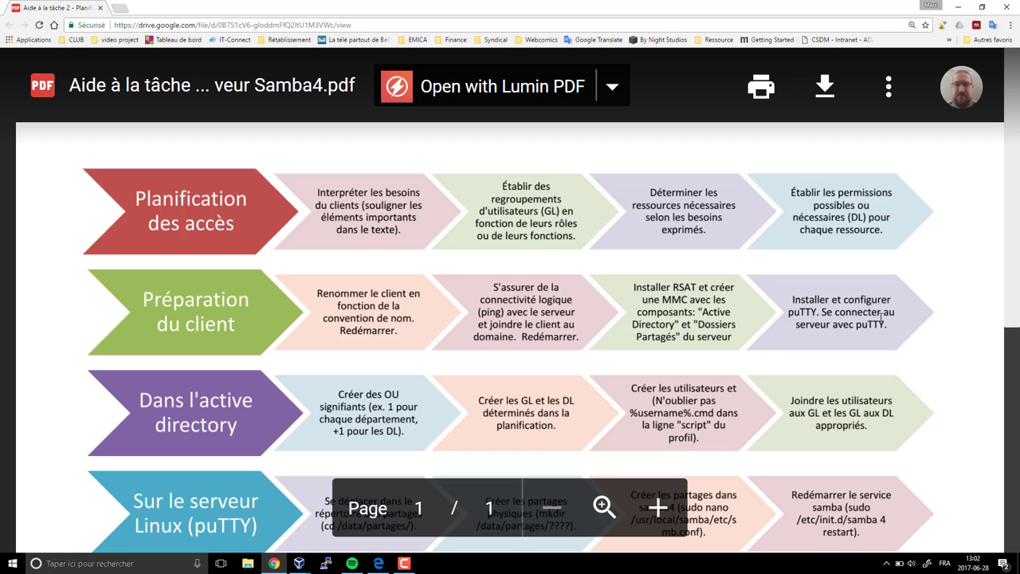
{"action": "mouse_move", "coordinate": [299, 563]}
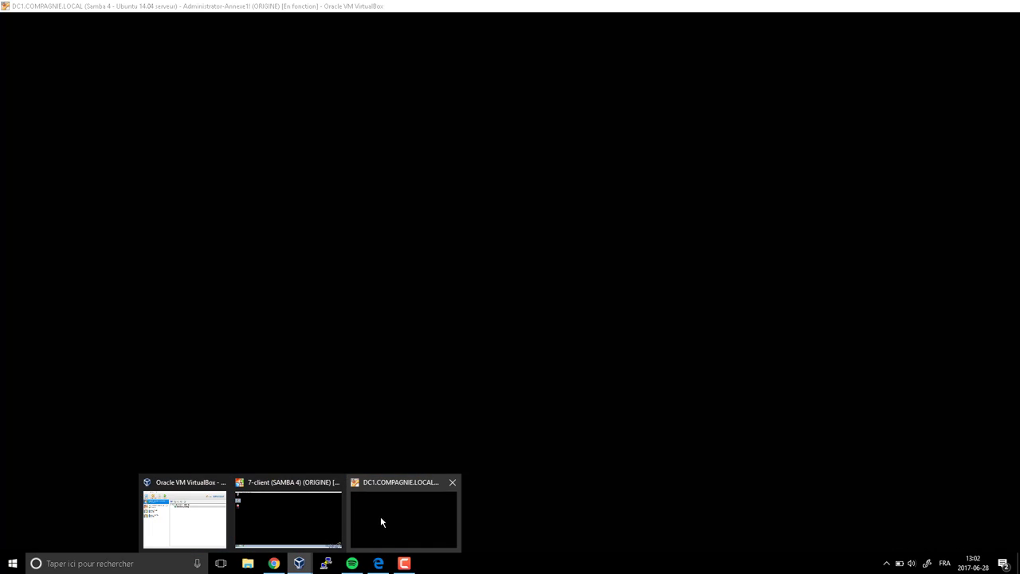
{"action": "left_click", "coordinate": [285, 526]}
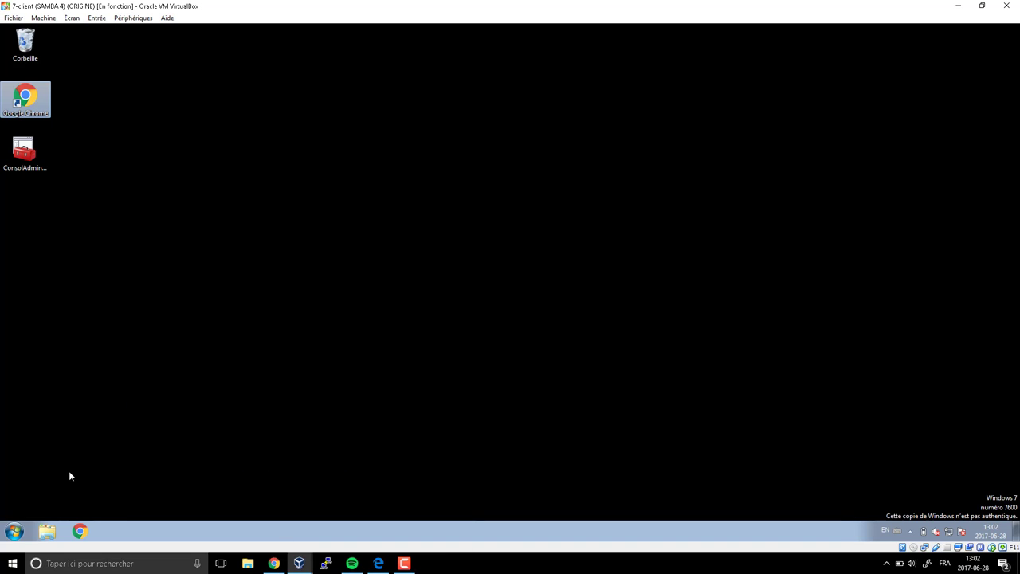
{"action": "left_click", "coordinate": [80, 531]}
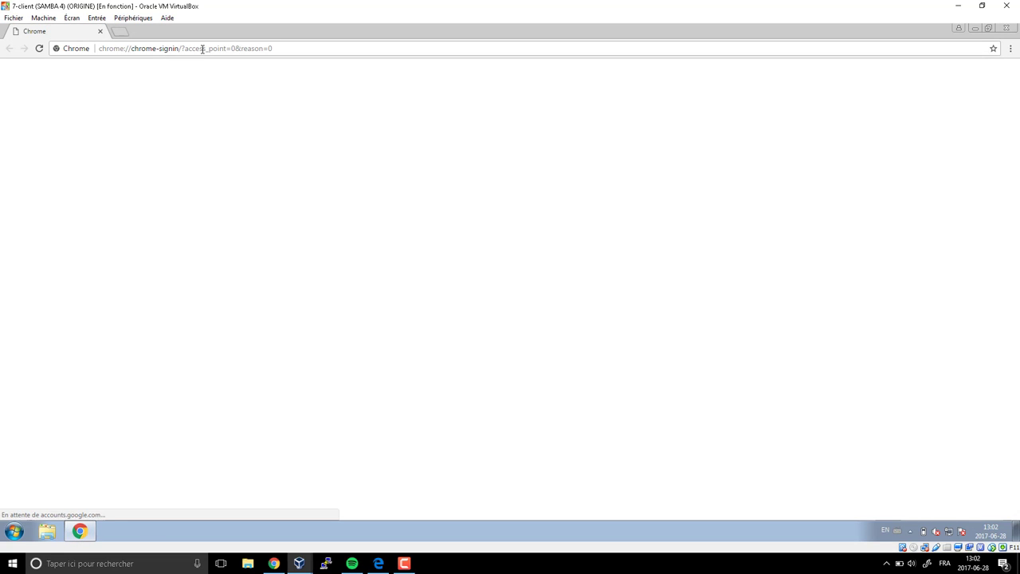
{"action": "left_click", "coordinate": [201, 48]}
{"action": "type", "text": "put"}
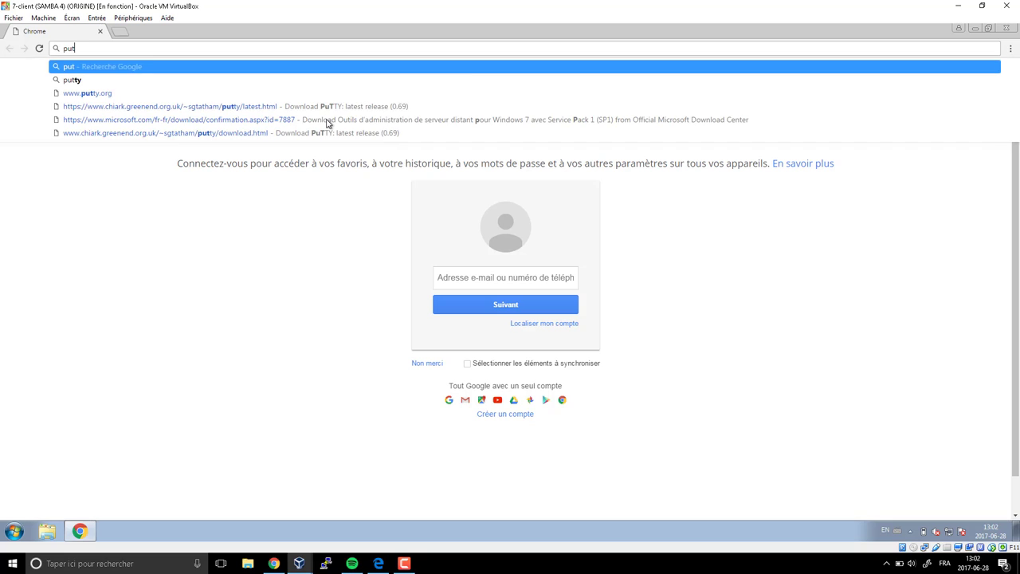
{"action": "type", "text": "ty"}
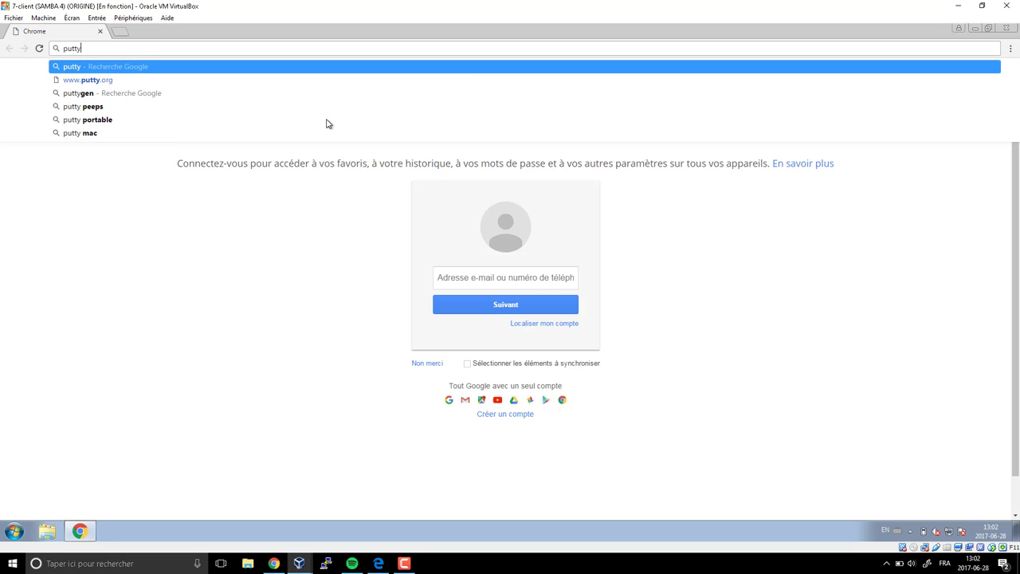
{"action": "key", "text": "Down"}
{"action": "key", "text": "Return"}
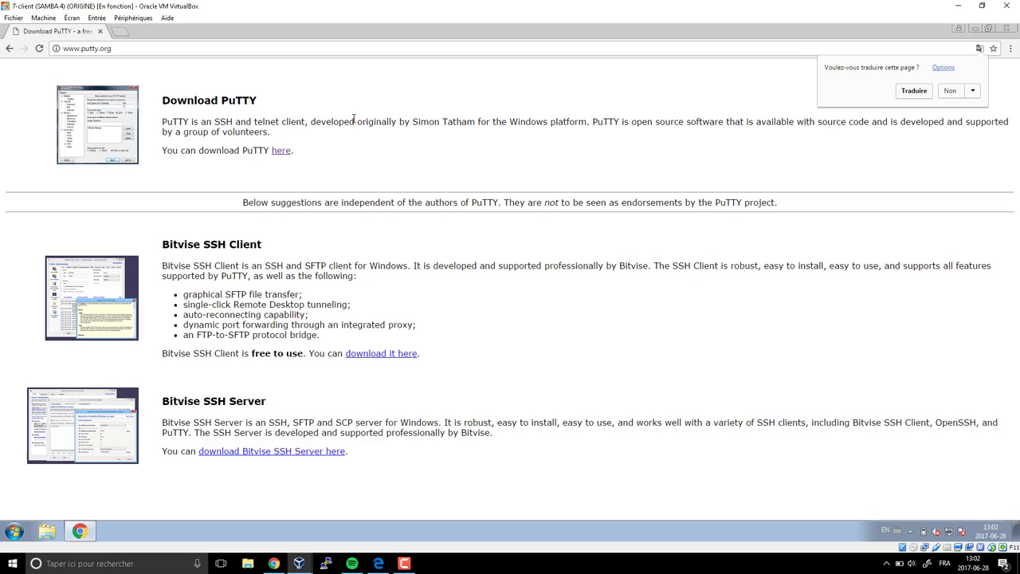
- Download the 32-bit putty-0.69-installer.msi from the PuTTY download page
{"action": "left_click_drag", "start_coordinate": [162, 99], "coordinate": [256, 101]}
{"action": "left_click", "coordinate": [281, 150]}
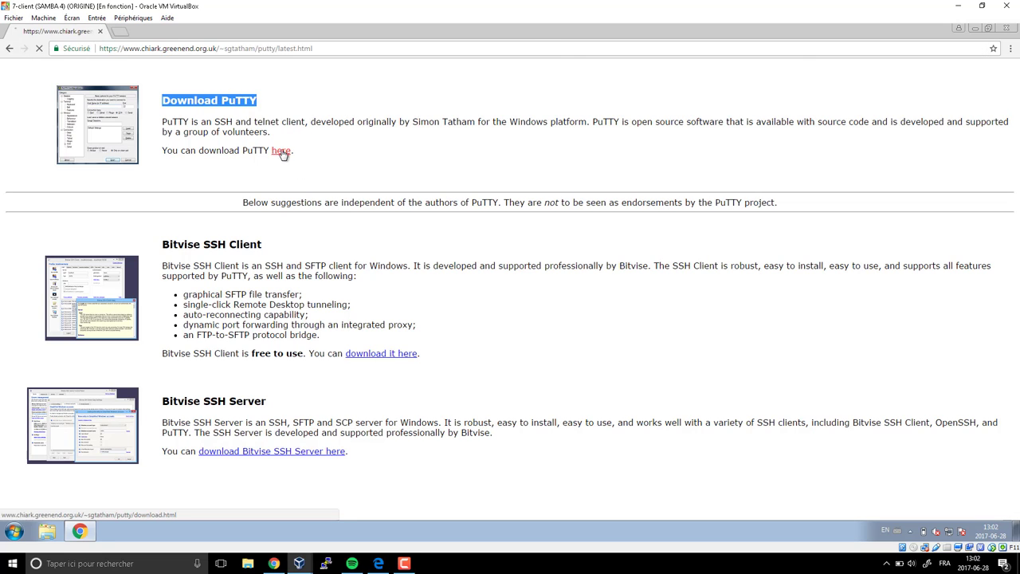
{"action": "scroll", "coordinate": [415, 192], "scroll_direction": "down", "scroll_amount": 1}
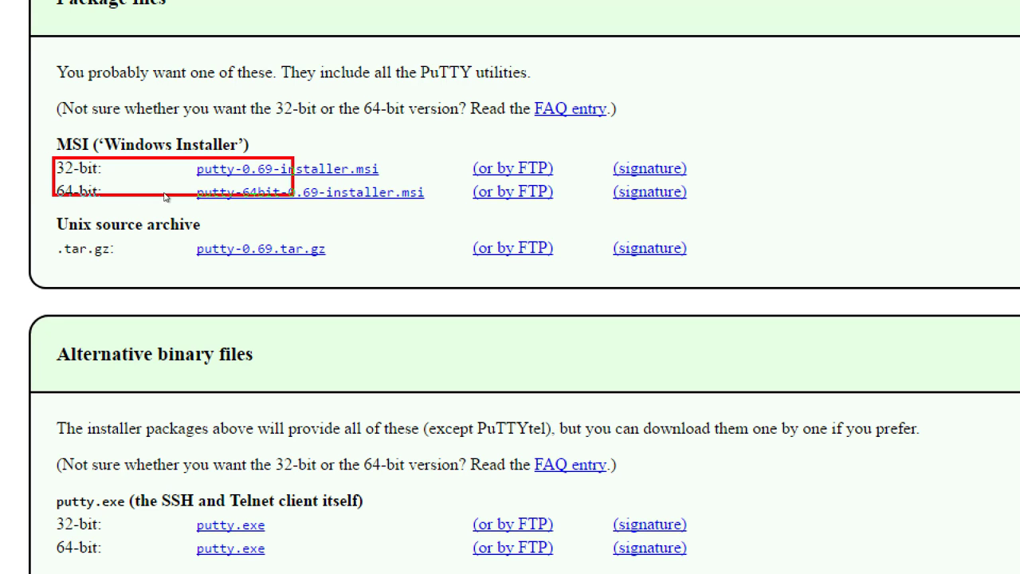
{"action": "left_click", "coordinate": [232, 188]}
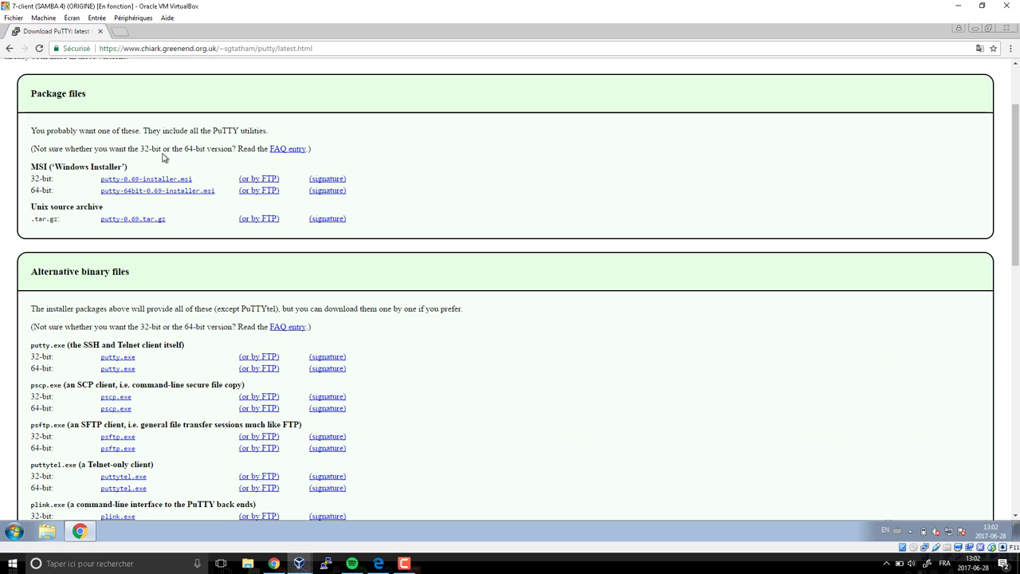
{"action": "left_click", "coordinate": [153, 177]}
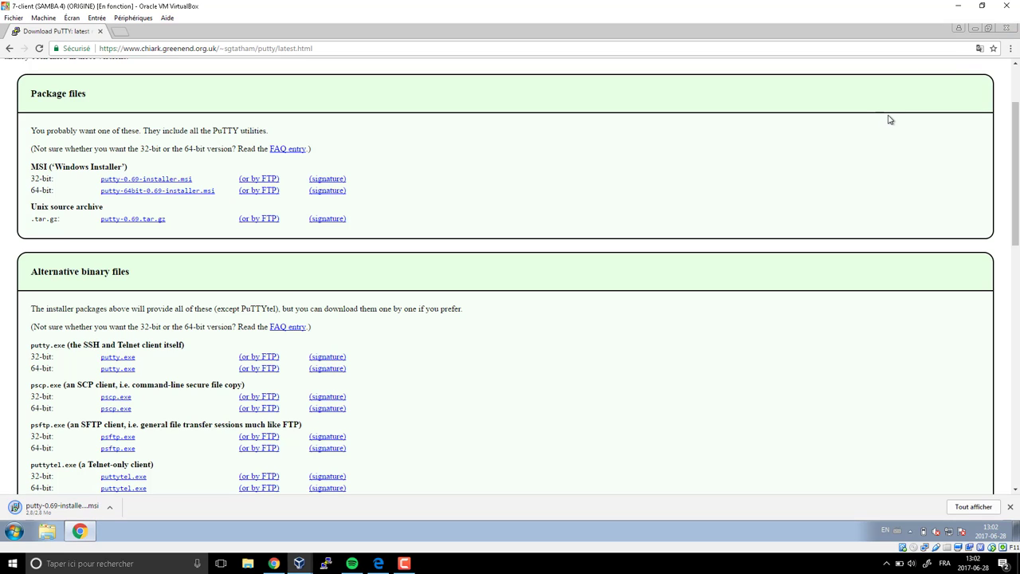
- Close the Chrome browser, confirming the close while the download finishes
{"action": "left_click", "coordinate": [1006, 28]}
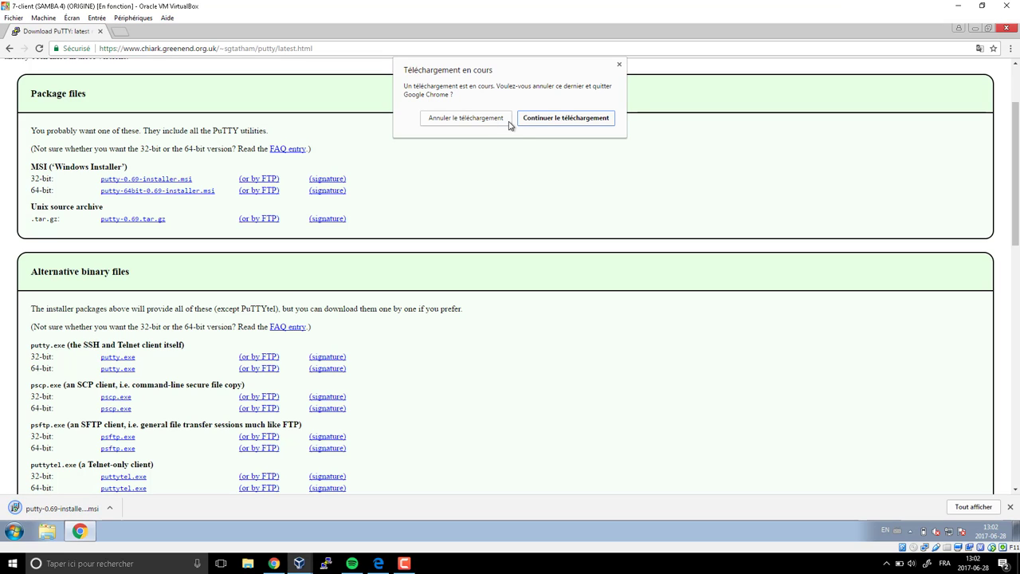
{"action": "left_click", "coordinate": [620, 65]}
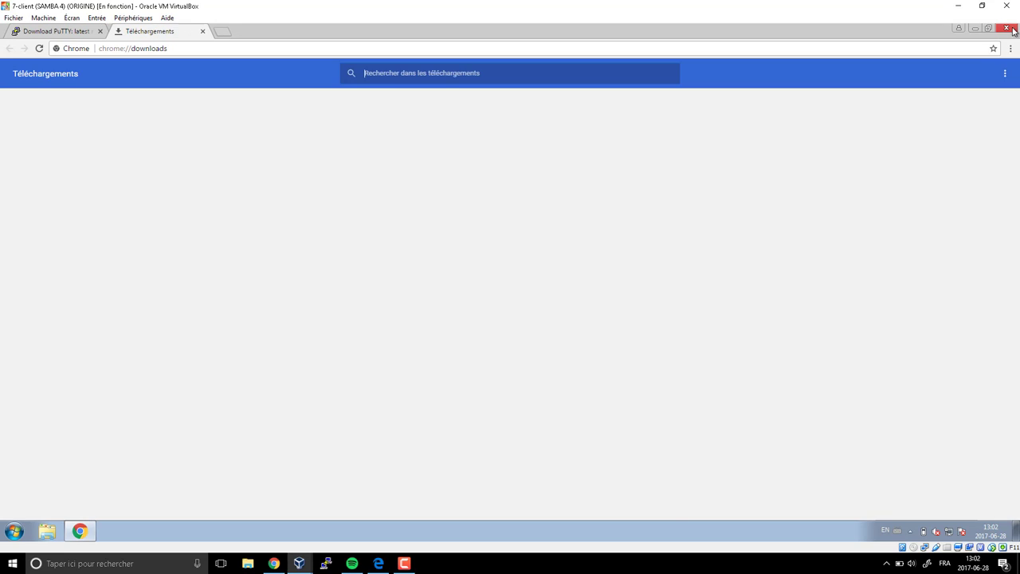
{"action": "left_click", "coordinate": [1006, 28]}
- Run putty-0.69-installer from the Téléchargements folder in Explorer
{"action": "left_click", "coordinate": [47, 531]}
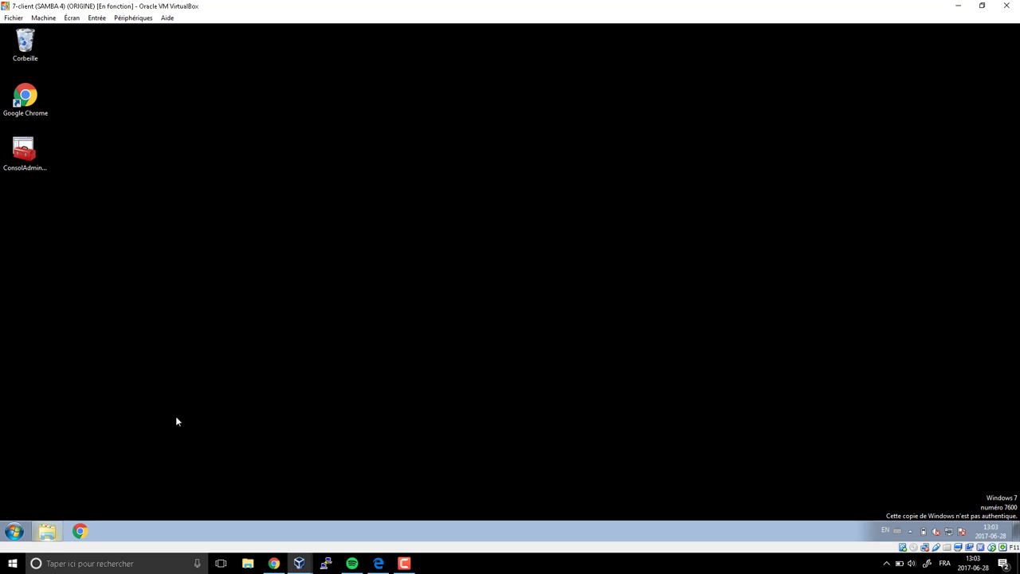
{"action": "left_click", "coordinate": [268, 210]}
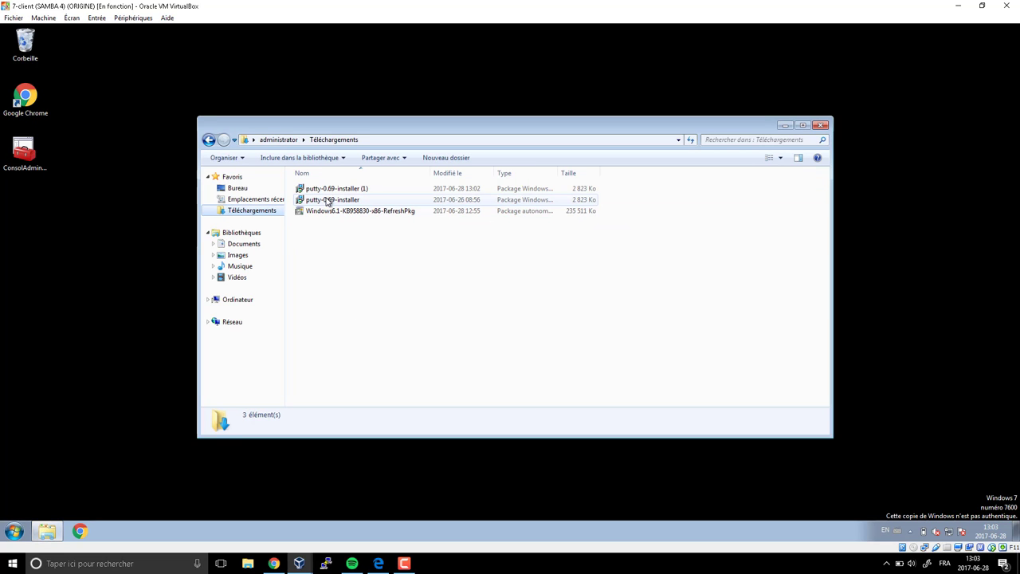
{"action": "left_click", "coordinate": [327, 200]}
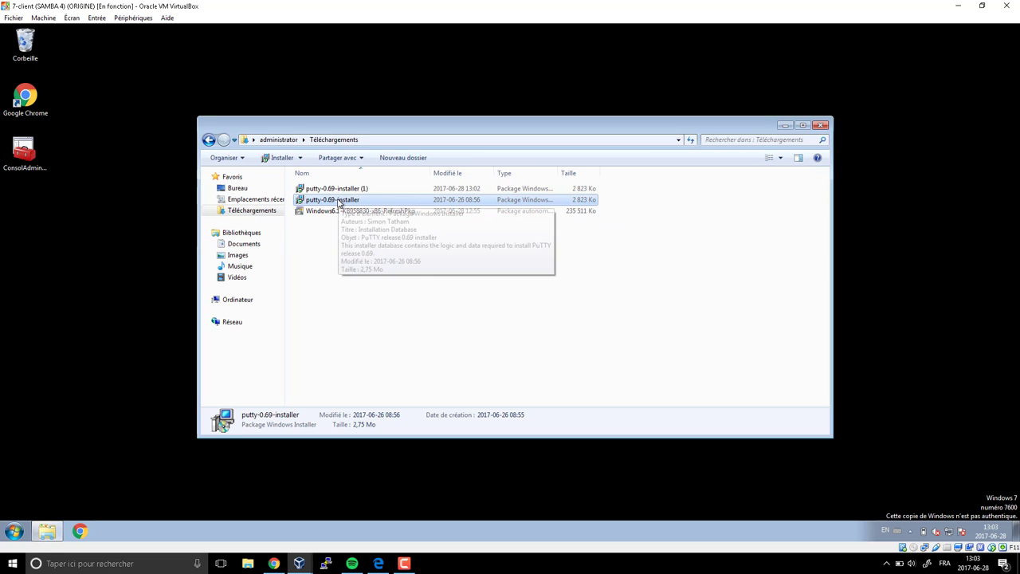
{"action": "double_click", "coordinate": [338, 202]}
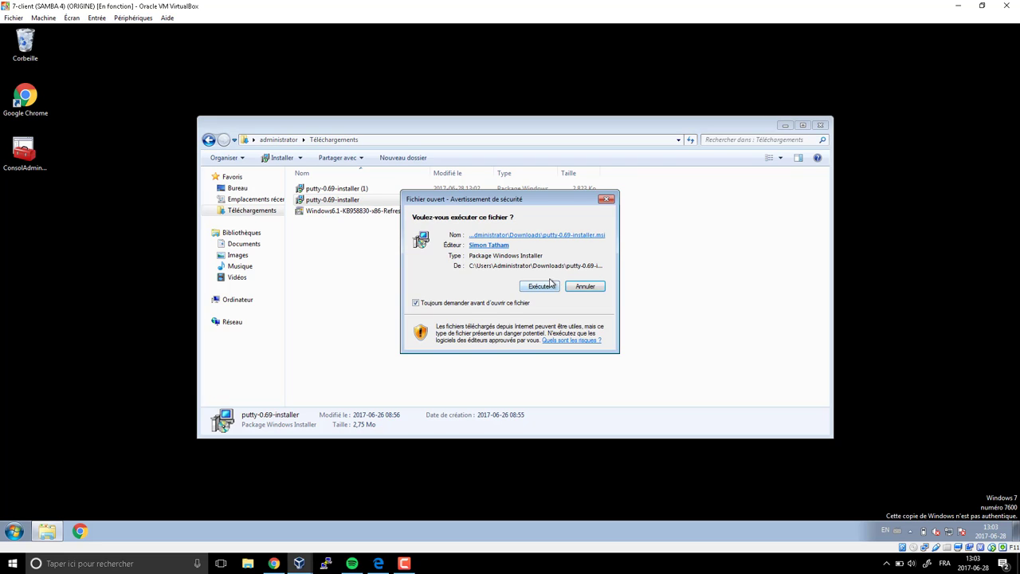
- Install PuTTY 0.69 with the default destination, then switch to the DC1 server VM
{"action": "left_click", "coordinate": [545, 287]}
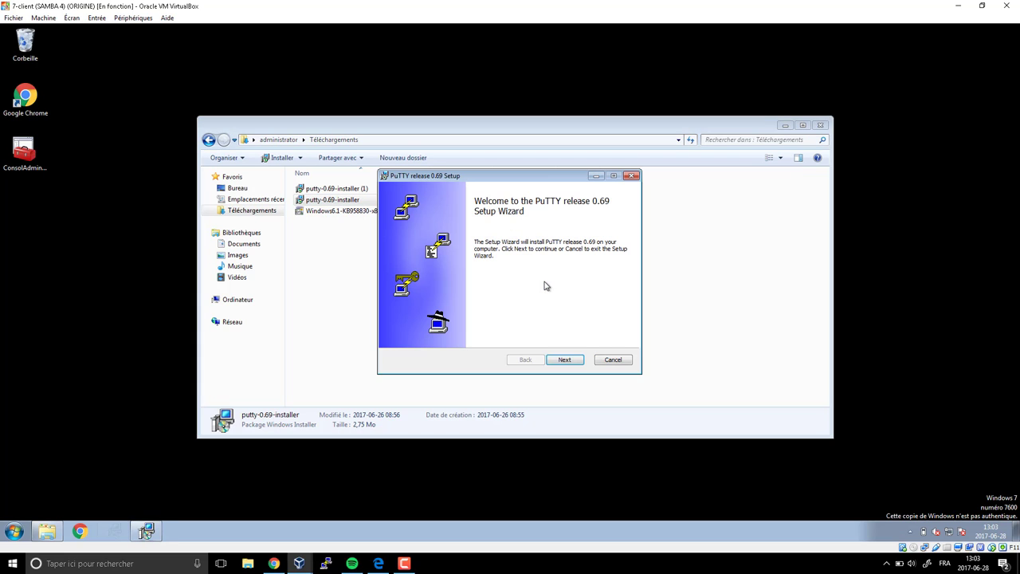
{"action": "left_click", "coordinate": [566, 361]}
{"action": "left_click", "coordinate": [566, 360]}
{"action": "left_click", "coordinate": [565, 360]}
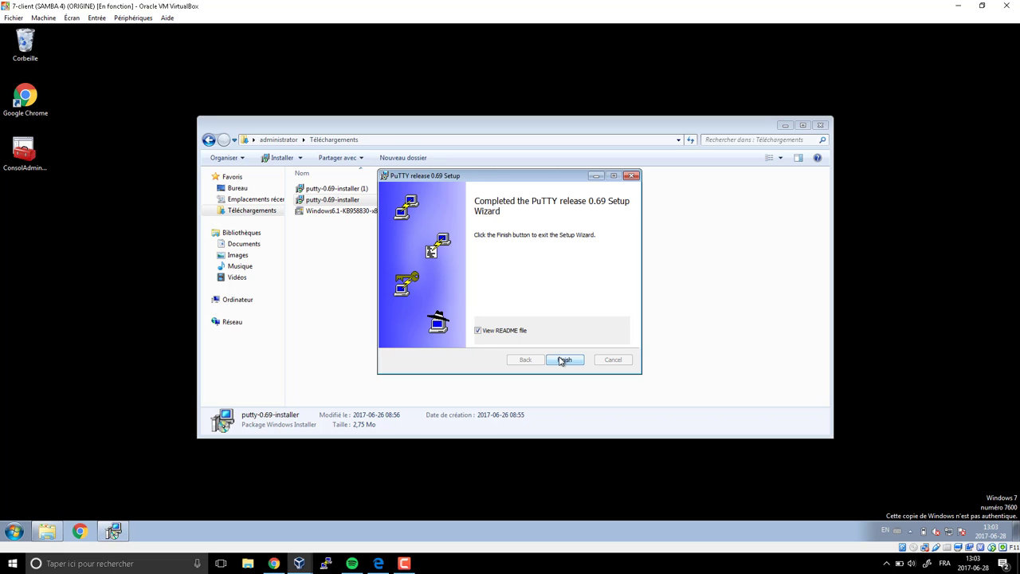
{"action": "left_click", "coordinate": [298, 563]}
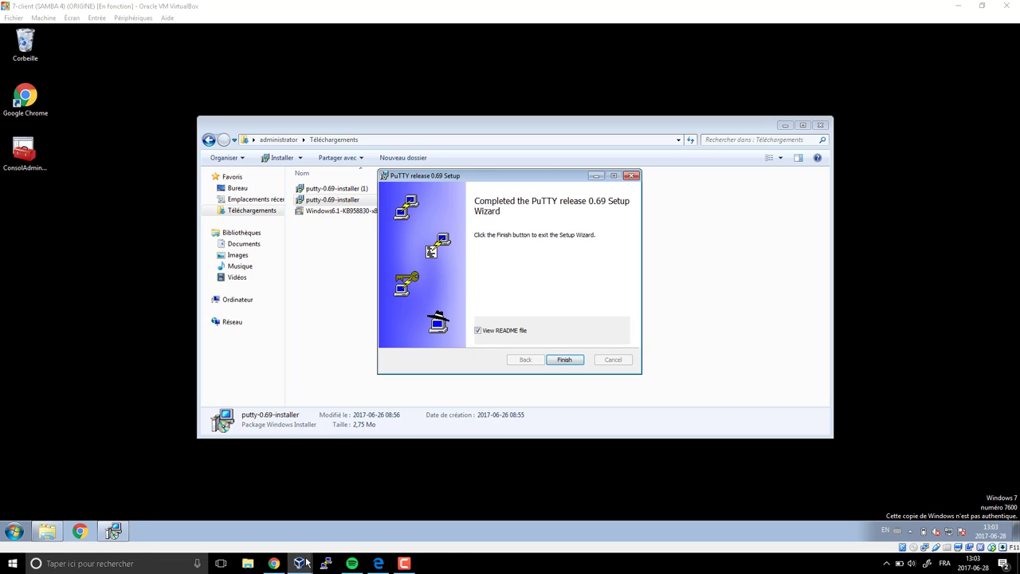
{"action": "left_click", "coordinate": [408, 518]}
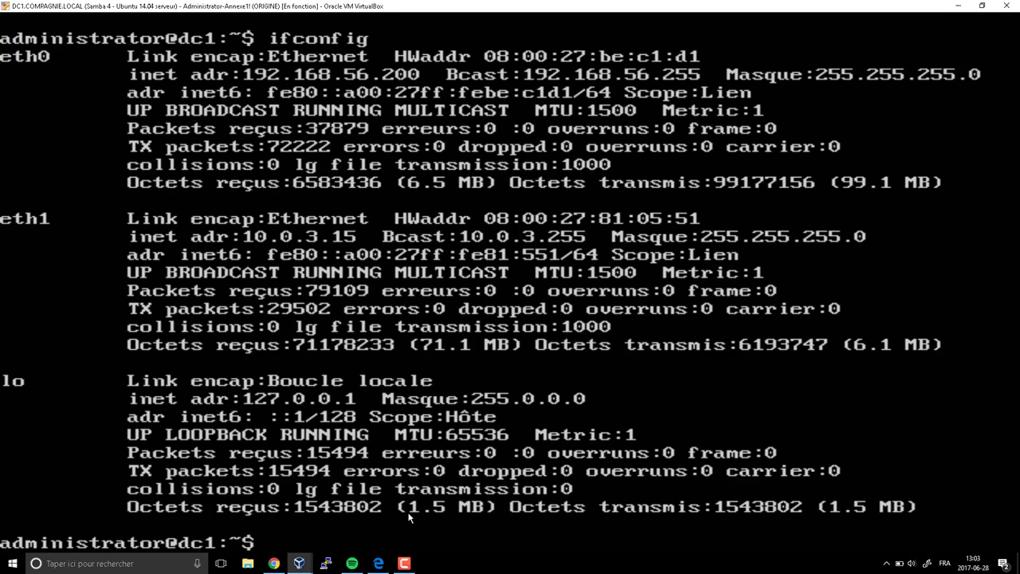
- Empty the DC1 terminal with the clear command and return to the 7-client machine
{"action": "type", "text": "clear"}
{"action": "key", "text": "Return"}
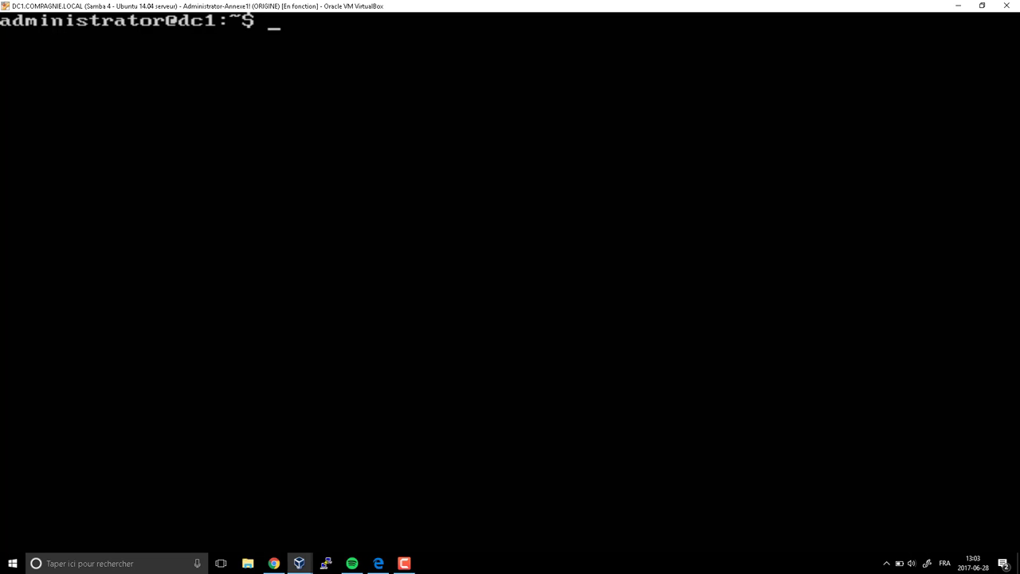
{"action": "left_click", "coordinate": [958, 6]}
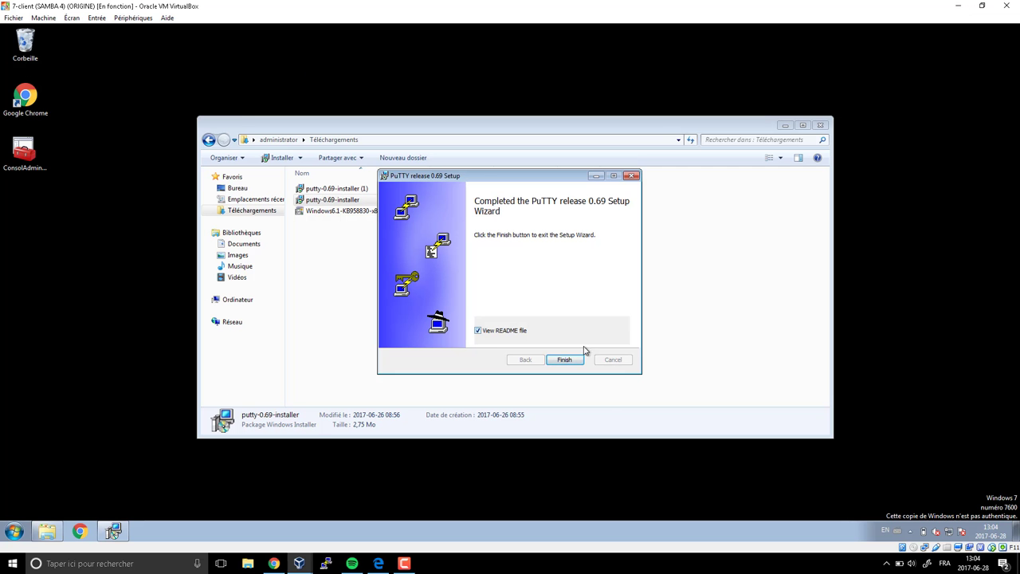
- Finish the PuTTY setup without viewing the README and close the downloads folder
{"action": "left_click", "coordinate": [502, 332]}
{"action": "left_click", "coordinate": [566, 360]}
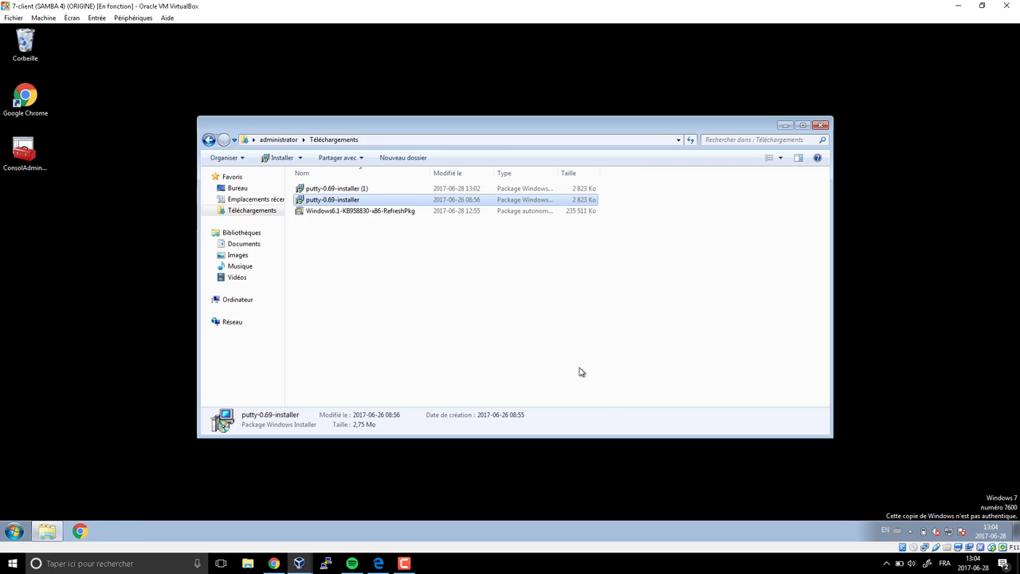
{"action": "left_click", "coordinate": [820, 125]}
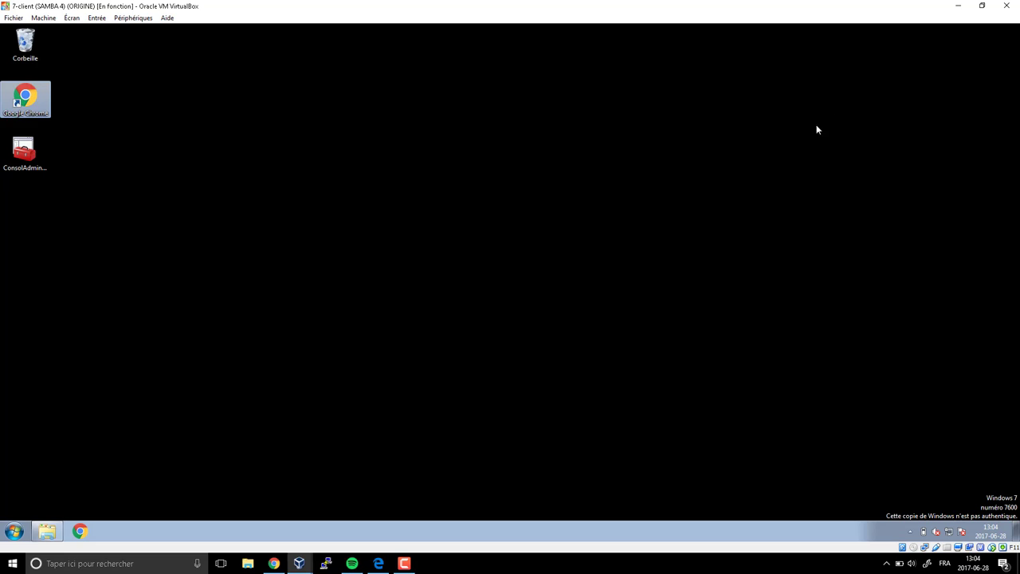
- Launch PuTTY from Start > All Programs > PuTTY and pin it to the taskbar
{"action": "left_click", "coordinate": [14, 531]}
{"action": "left_click", "coordinate": [53, 484]}
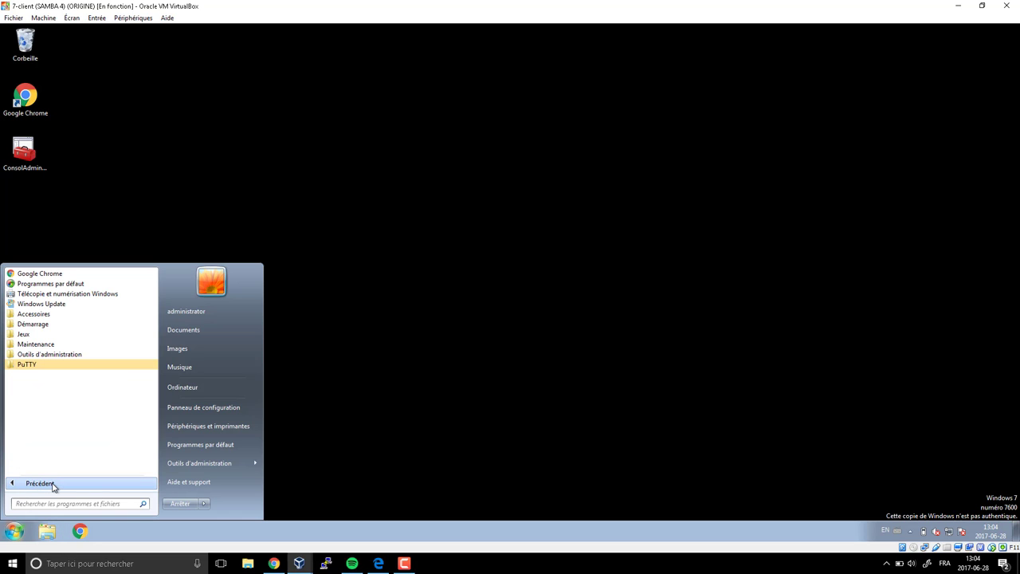
{"action": "left_click", "coordinate": [28, 365]}
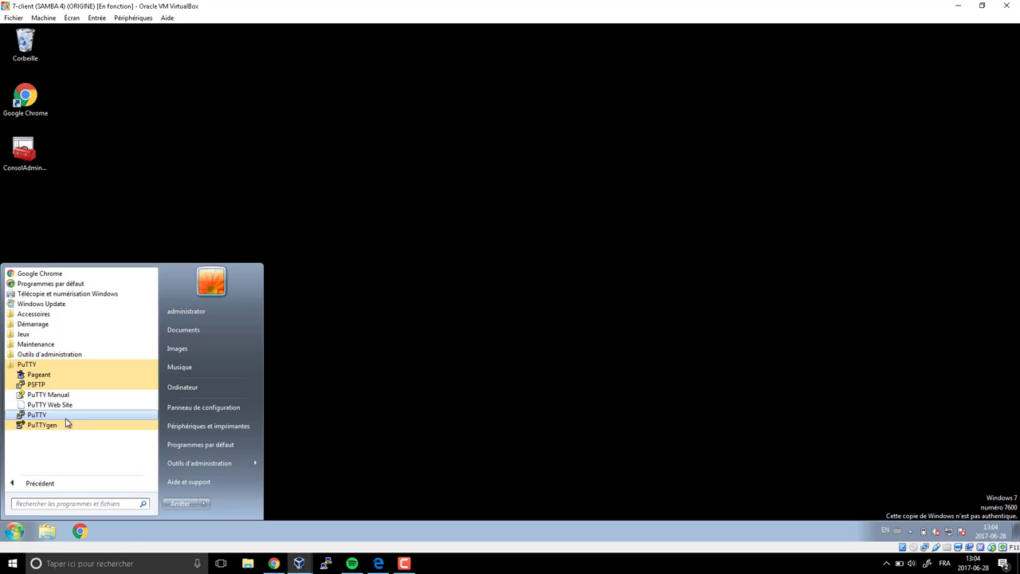
{"action": "left_click", "coordinate": [67, 418]}
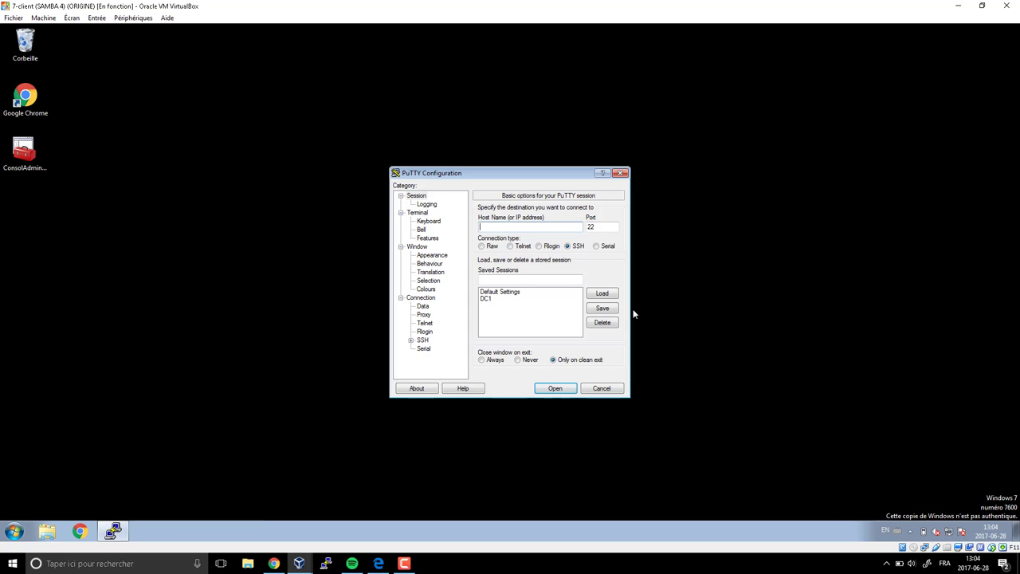
{"action": "right_click", "coordinate": [120, 532]}
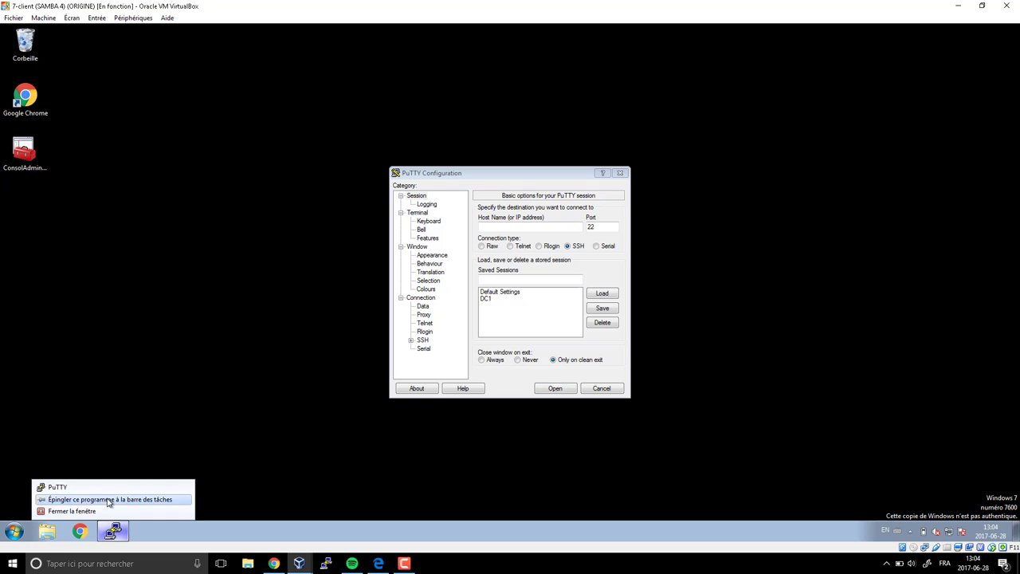
{"action": "left_click", "coordinate": [103, 500]}
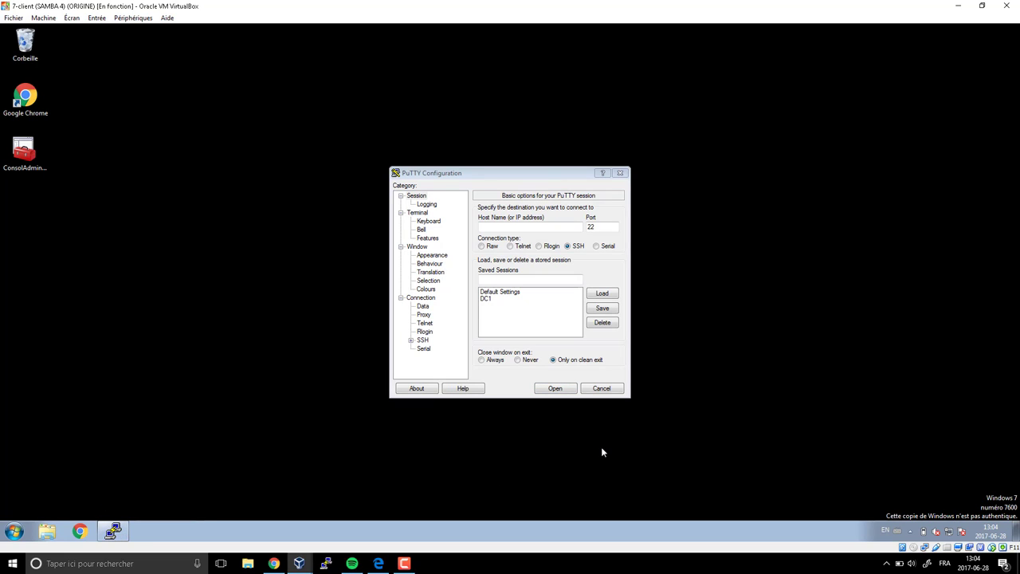
{"action": "left_click", "coordinate": [546, 182]}
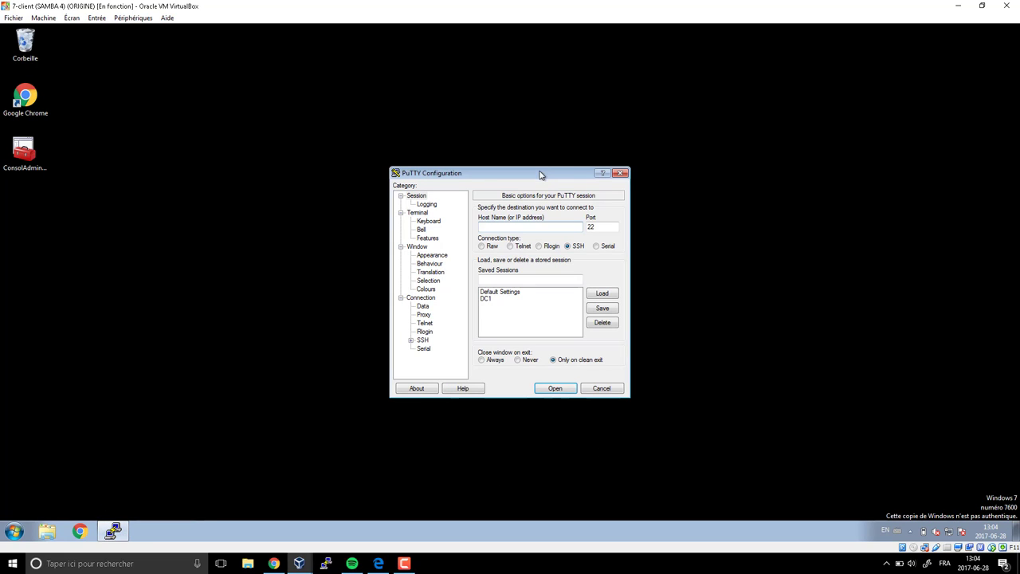
{"action": "left_click_drag", "start_coordinate": [541, 175], "coordinate": [523, 97]}
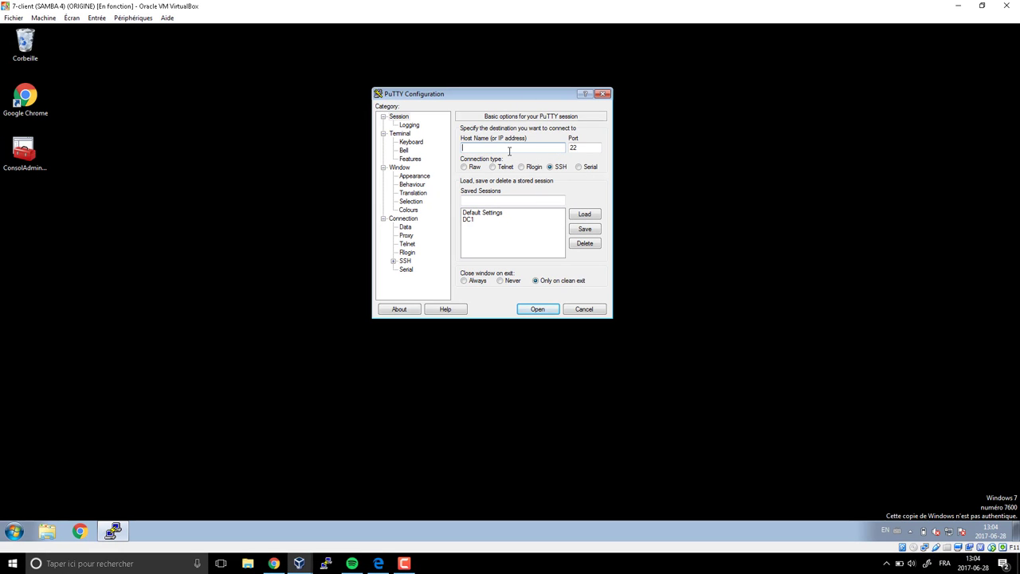
{"action": "type", "text": "administrator@192.1"}
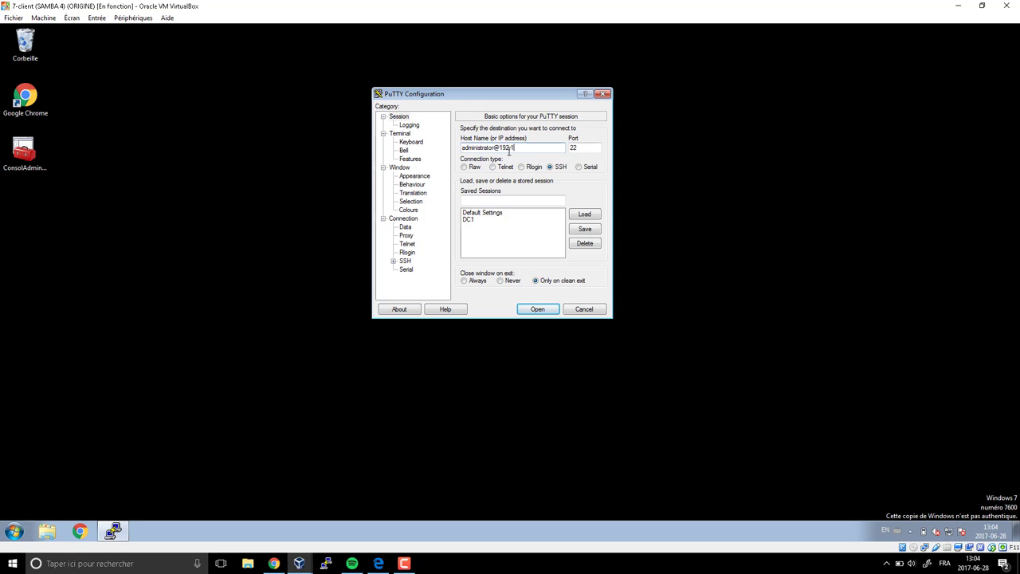
{"action": "type", "text": "68.56.200"}
{"action": "left_click_drag", "start_coordinate": [549, 146], "coordinate": [465, 143]}
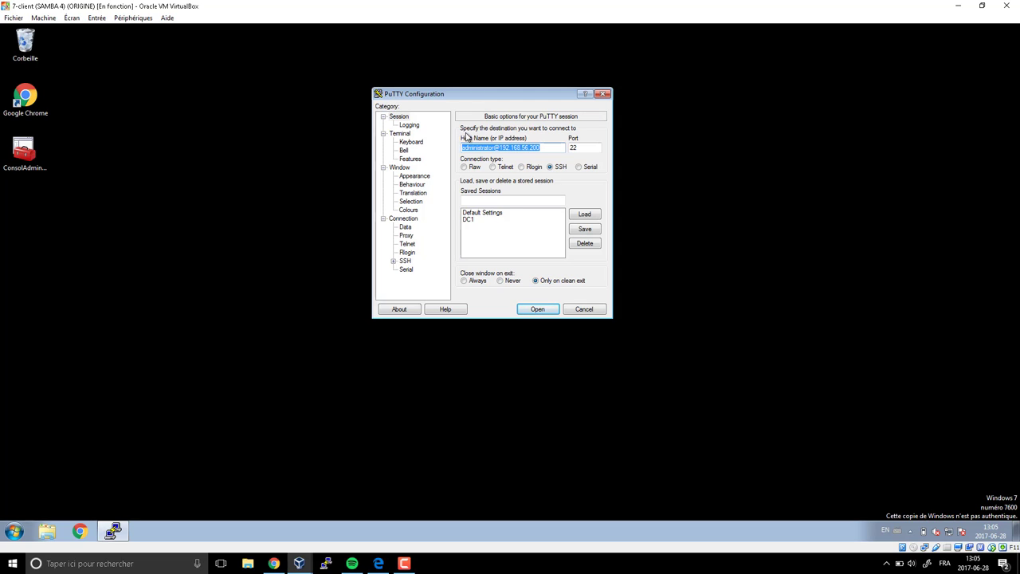
- Set PuTTY's Default Background colour to pale yellow 250/250/200
{"action": "left_click", "coordinate": [409, 210]}
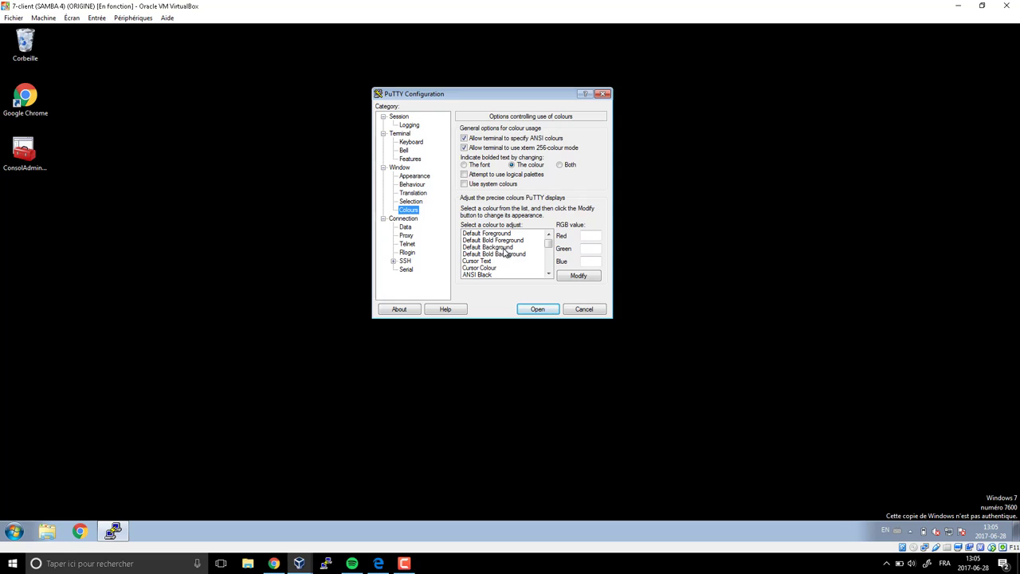
{"action": "left_click", "coordinate": [505, 248]}
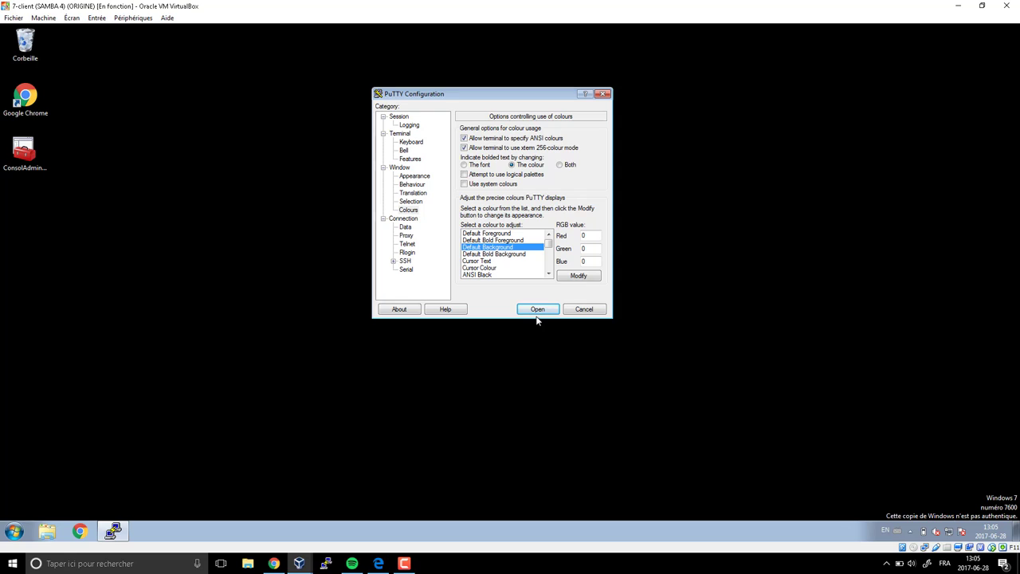
{"action": "double_click", "coordinate": [587, 236]}
{"action": "left_click", "coordinate": [594, 277]}
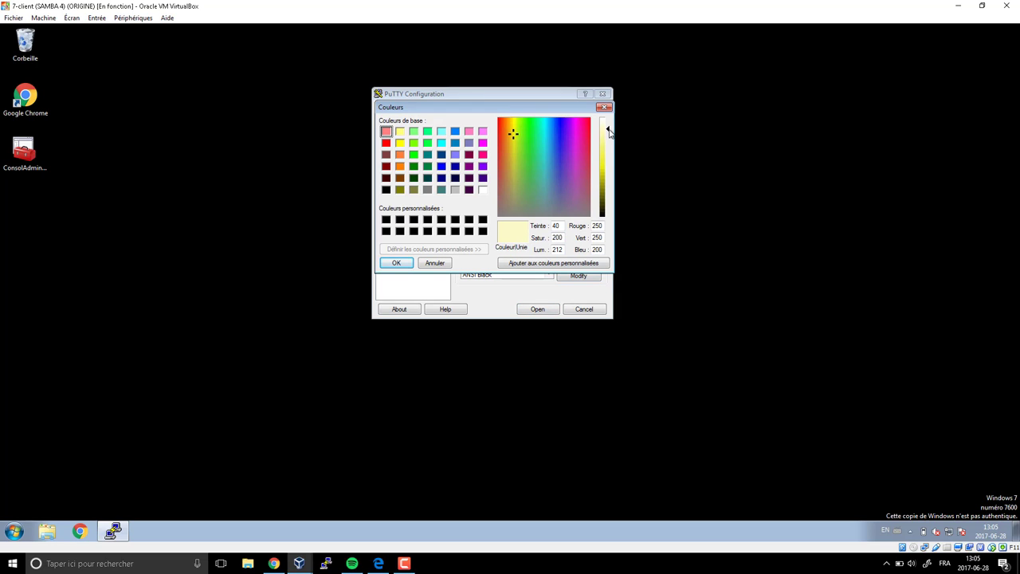
{"action": "left_click", "coordinate": [394, 263]}
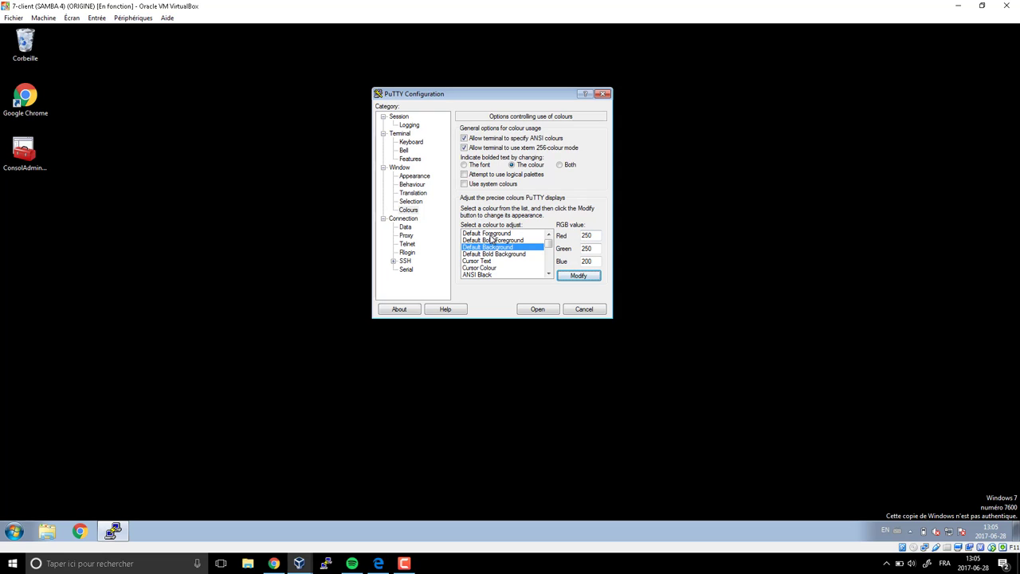
- Set the Default Foreground colour to black, RGB 0/0/0
{"action": "left_click", "coordinate": [490, 234]}
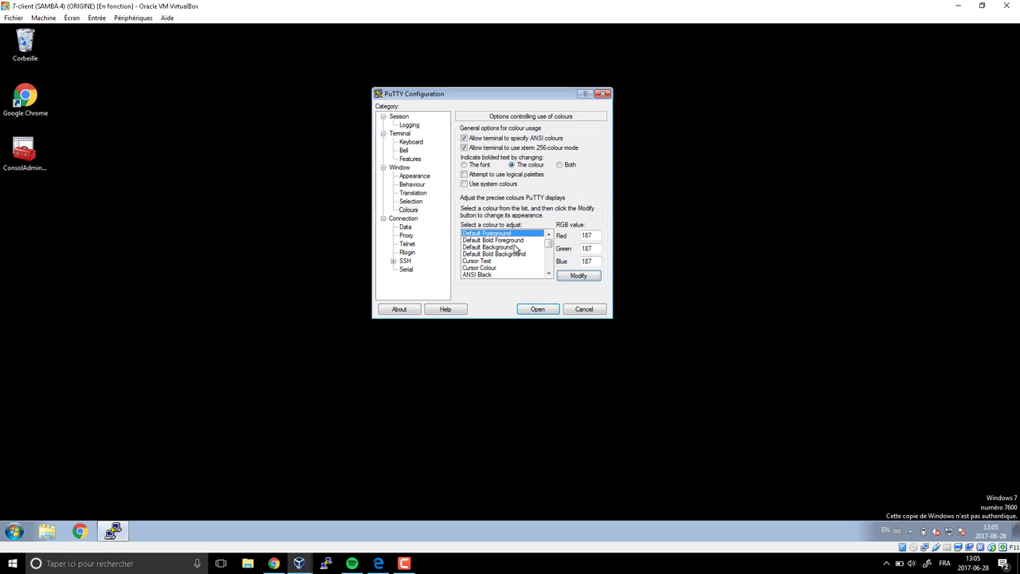
{"action": "double_click", "coordinate": [592, 237]}
{"action": "type", "text": "0"}
{"action": "key", "text": "Tab"}
{"action": "type", "text": "0"}
{"action": "key", "text": "Tab"}
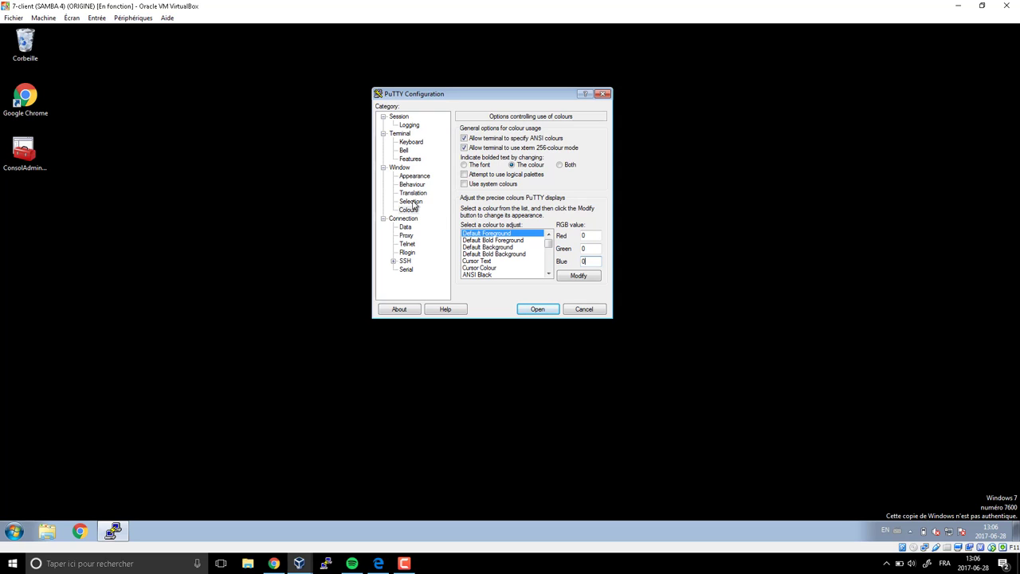
{"action": "left_click", "coordinate": [415, 176]}
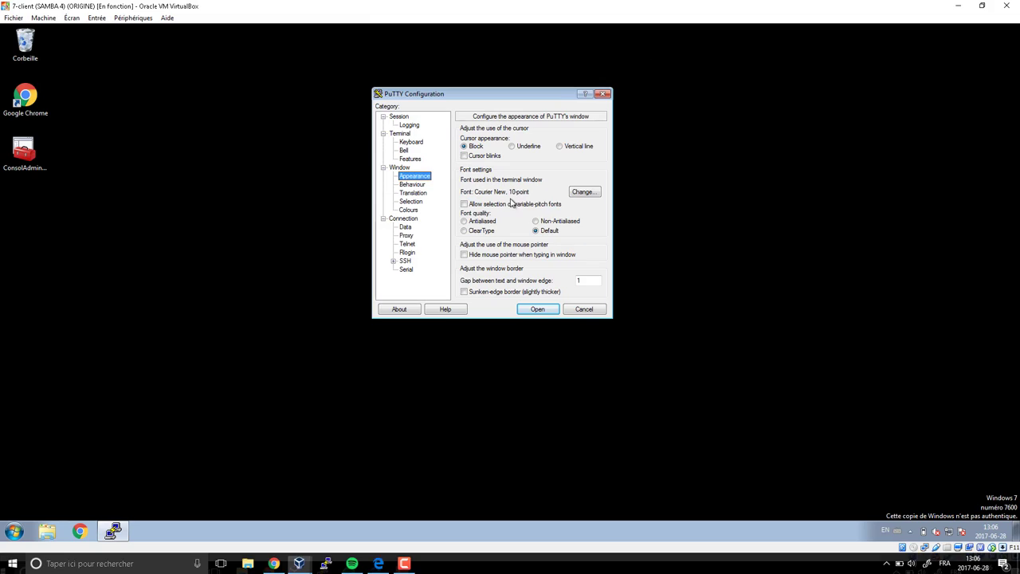
- Change PuTTY's terminal font from Courier New 10 to Lucida Console, 14-point
{"action": "left_click", "coordinate": [680, 191]}
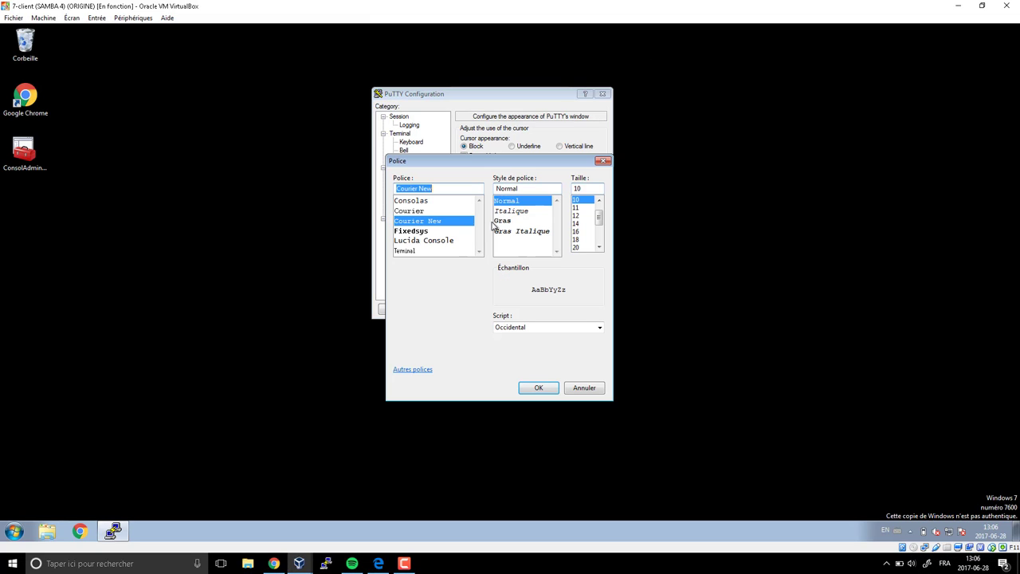
{"action": "left_click", "coordinate": [425, 242]}
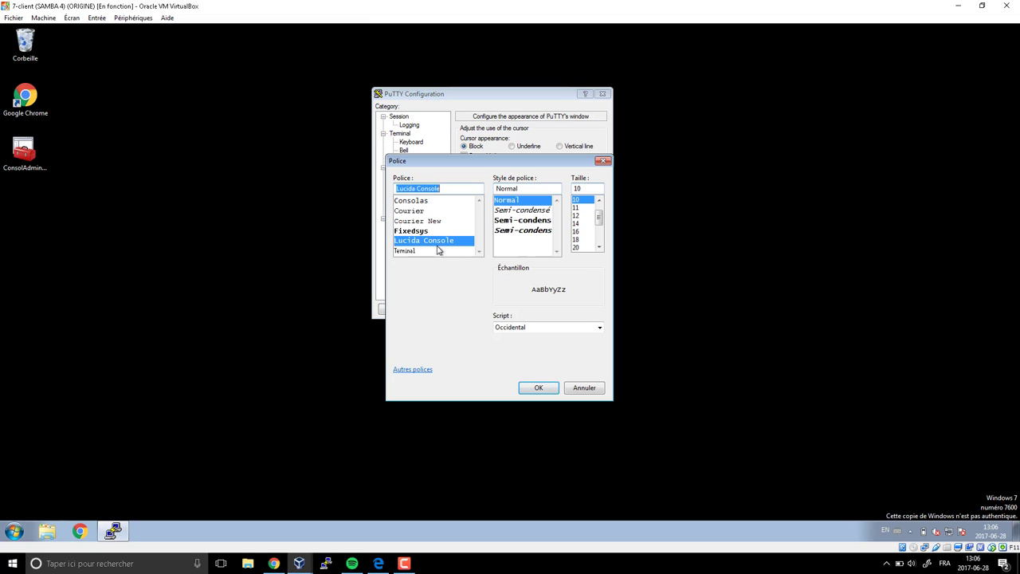
{"action": "left_click", "coordinate": [577, 223]}
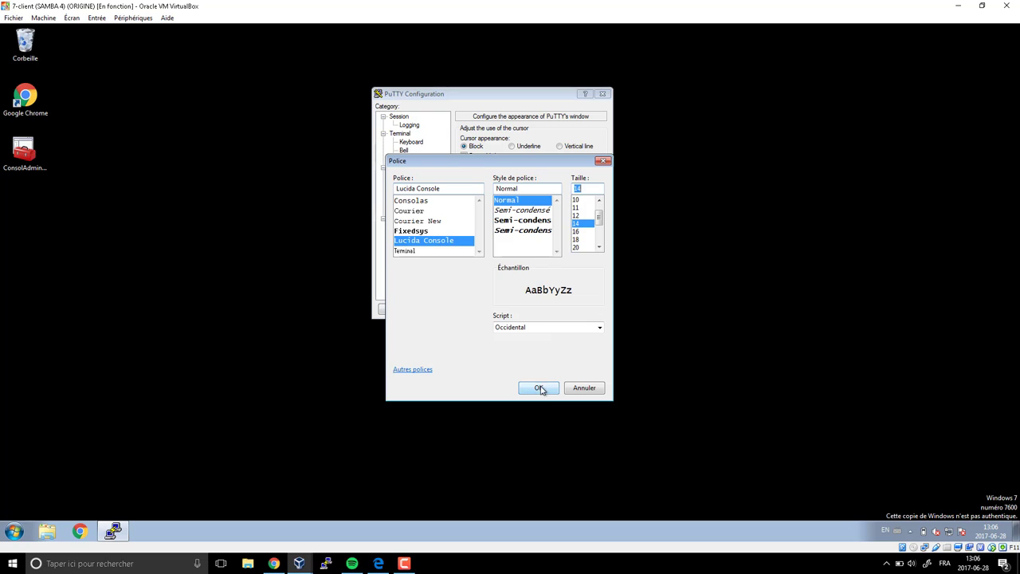
{"action": "left_click", "coordinate": [538, 388]}
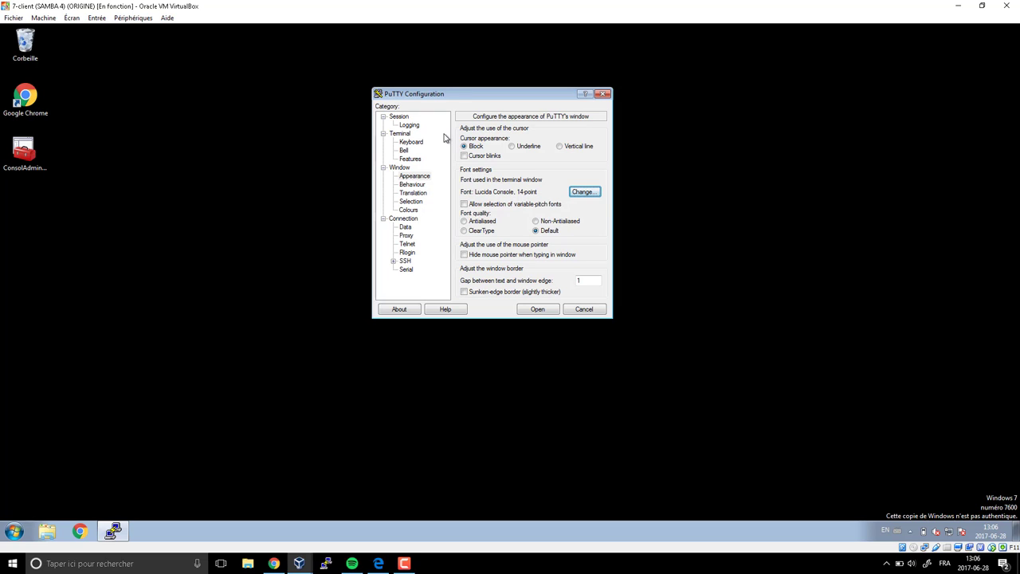
- Save the current settings into the DC1 session and close PuTTY Configuration
{"action": "left_click", "coordinate": [410, 127]}
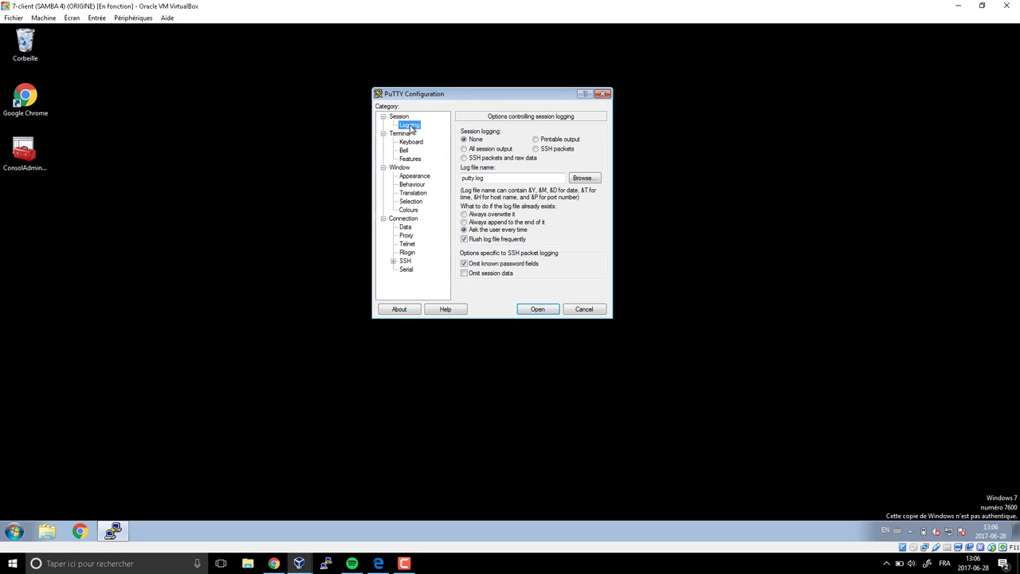
{"action": "left_click", "coordinate": [401, 117]}
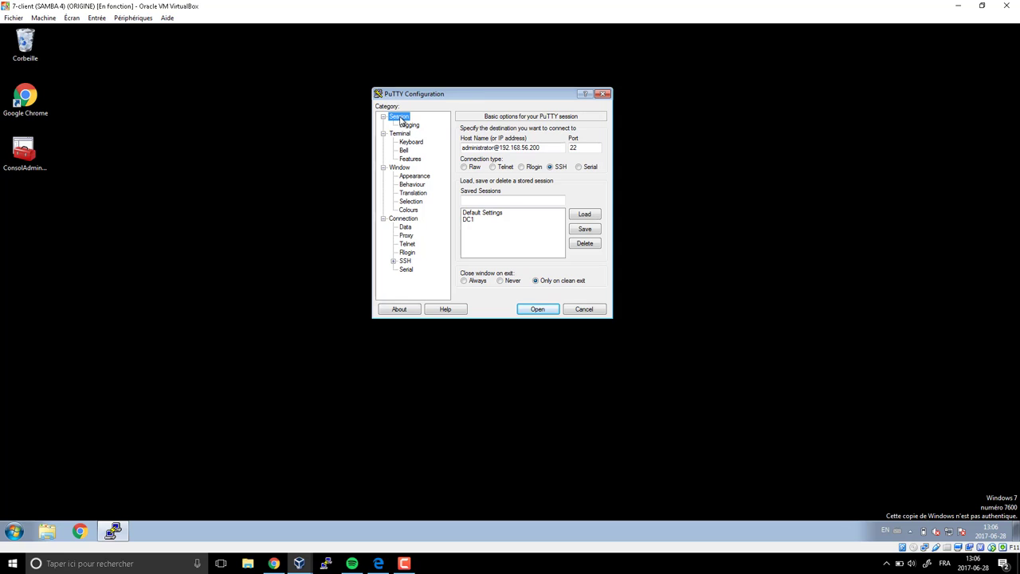
{"action": "left_click", "coordinate": [480, 198]}
{"action": "type", "text": "dc1"}
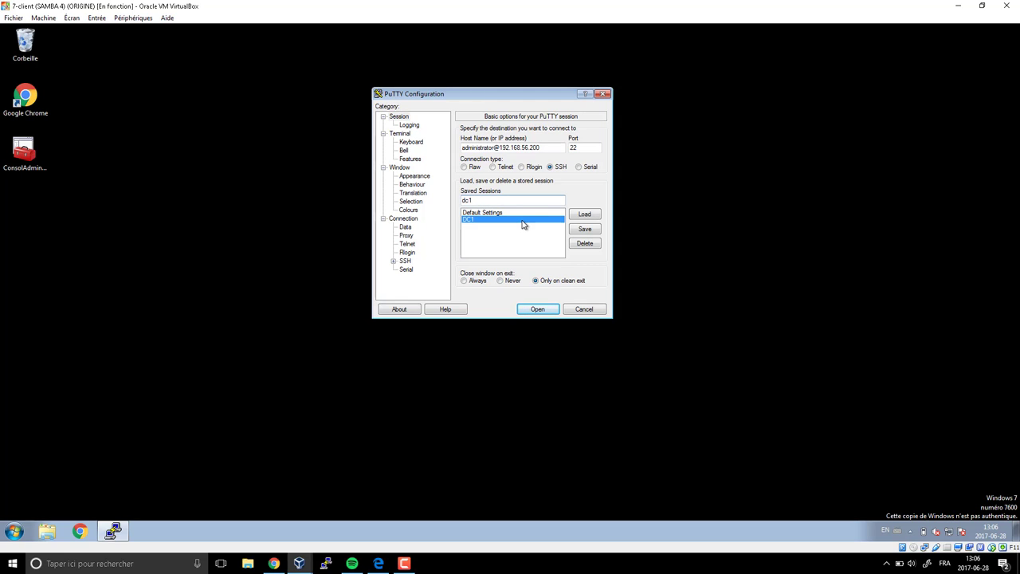
{"action": "left_click", "coordinate": [585, 230]}
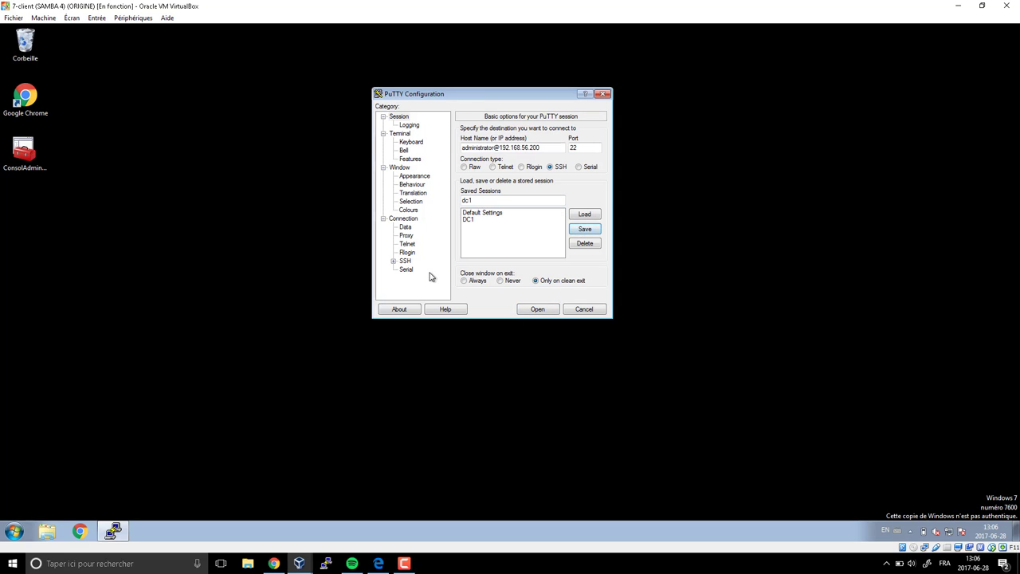
{"action": "left_click", "coordinate": [584, 309]}
- Reopen PuTTY, load DC1 and verify its 250/250/200 Default Background colour
{"action": "left_click", "coordinate": [116, 538]}
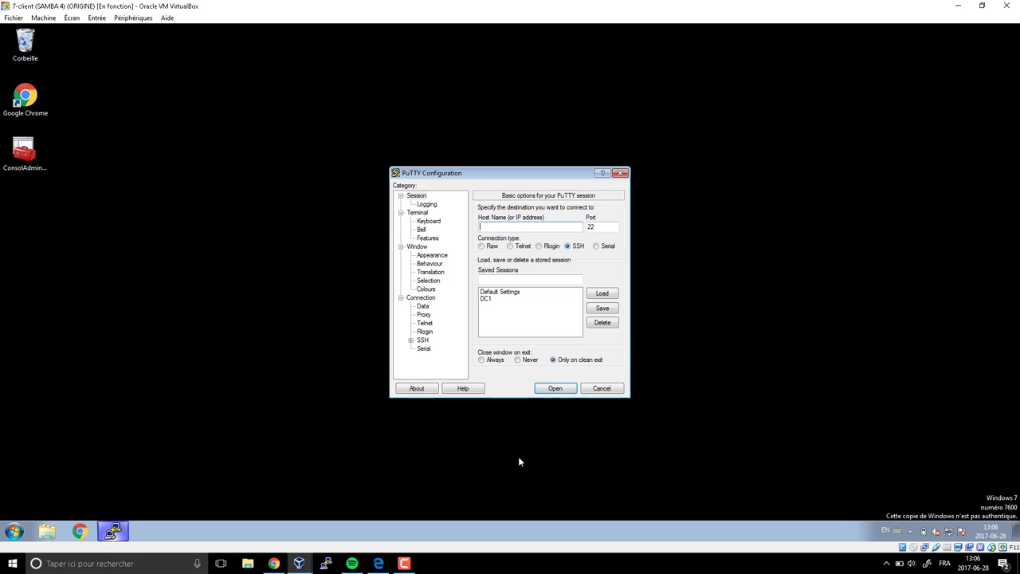
{"action": "left_click", "coordinate": [488, 300]}
{"action": "left_click", "coordinate": [603, 297]}
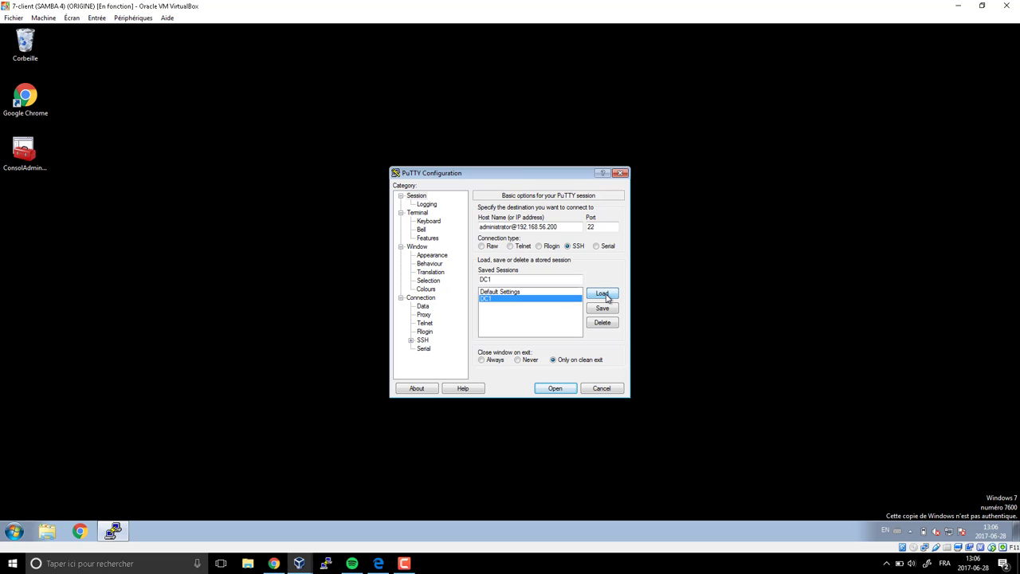
{"action": "left_click_drag", "start_coordinate": [560, 226], "coordinate": [471, 227]}
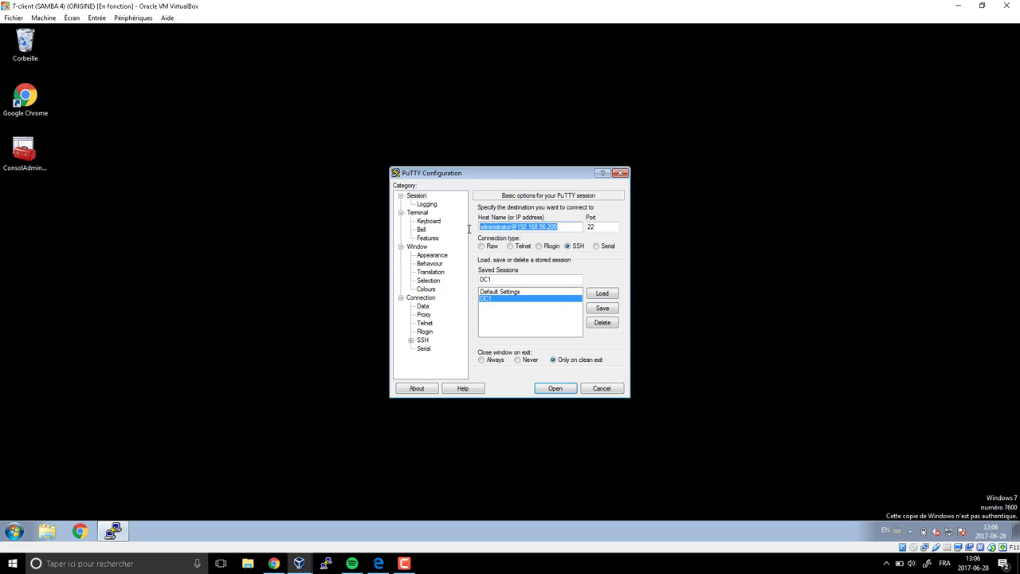
{"action": "left_click", "coordinate": [428, 290]}
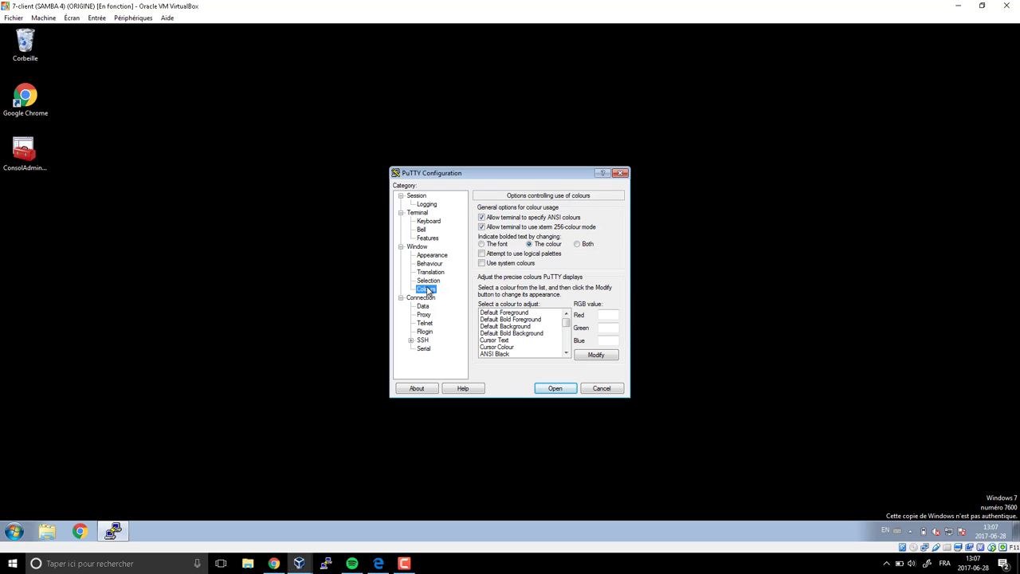
{"action": "left_click", "coordinate": [524, 326]}
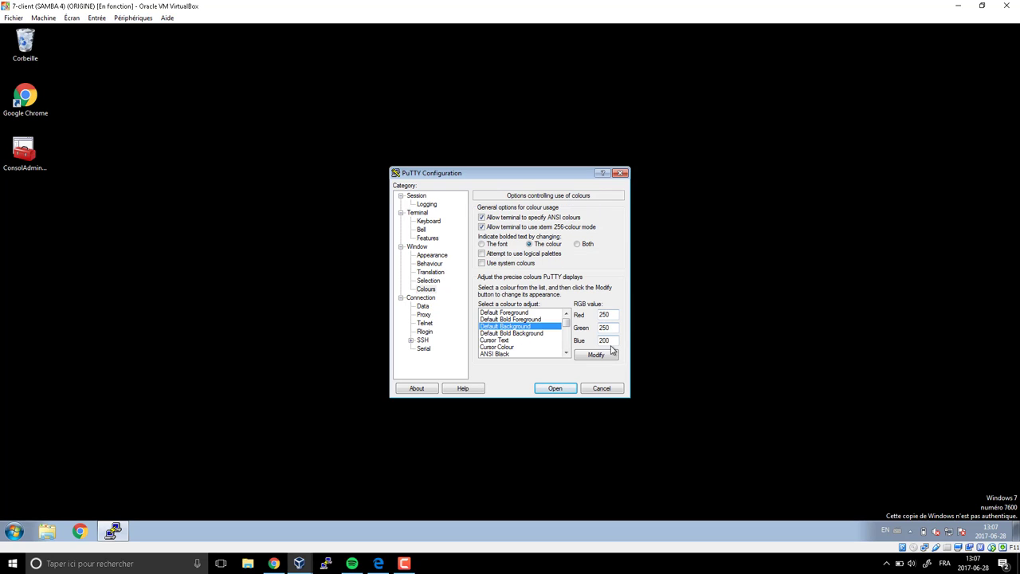
{"action": "left_click", "coordinate": [417, 196]}
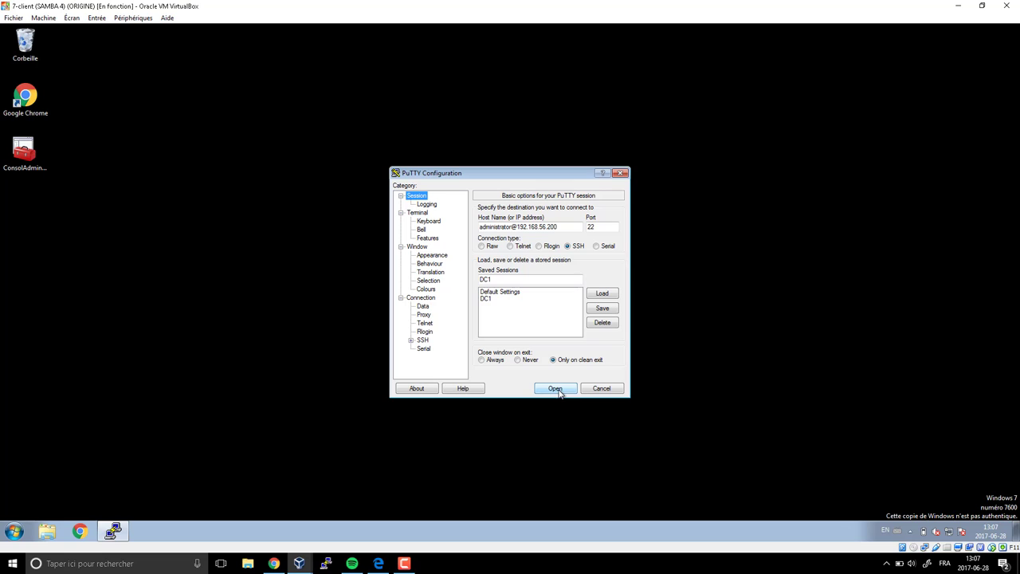
- Open the DC1 SSH session with the account password, then log out DC1's local console and minimize it
{"action": "left_click", "coordinate": [558, 389]}
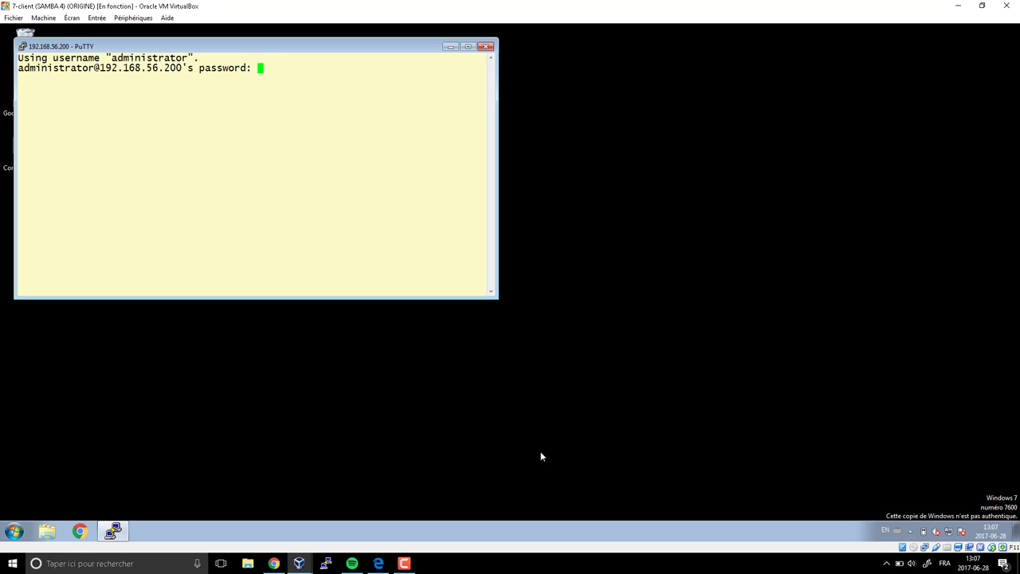
{"action": "key", "text": "Return"}
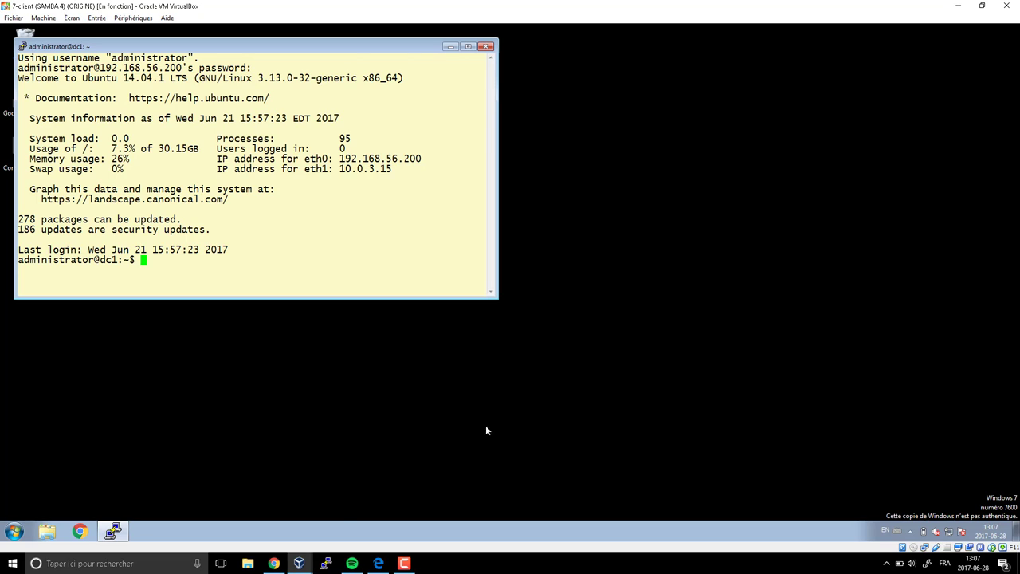
{"action": "mouse_move", "coordinate": [296, 559]}
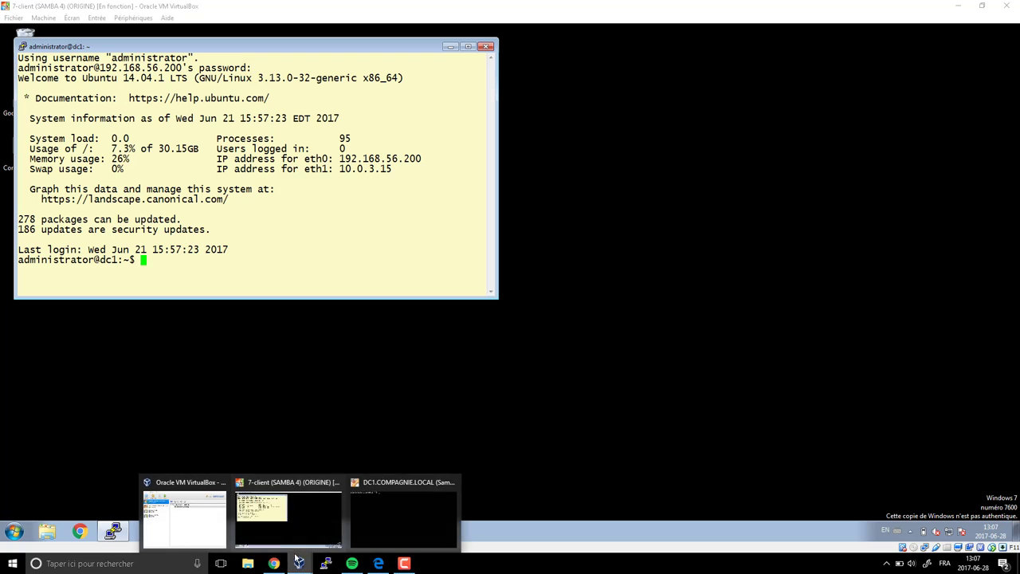
{"action": "left_click", "coordinate": [404, 515]}
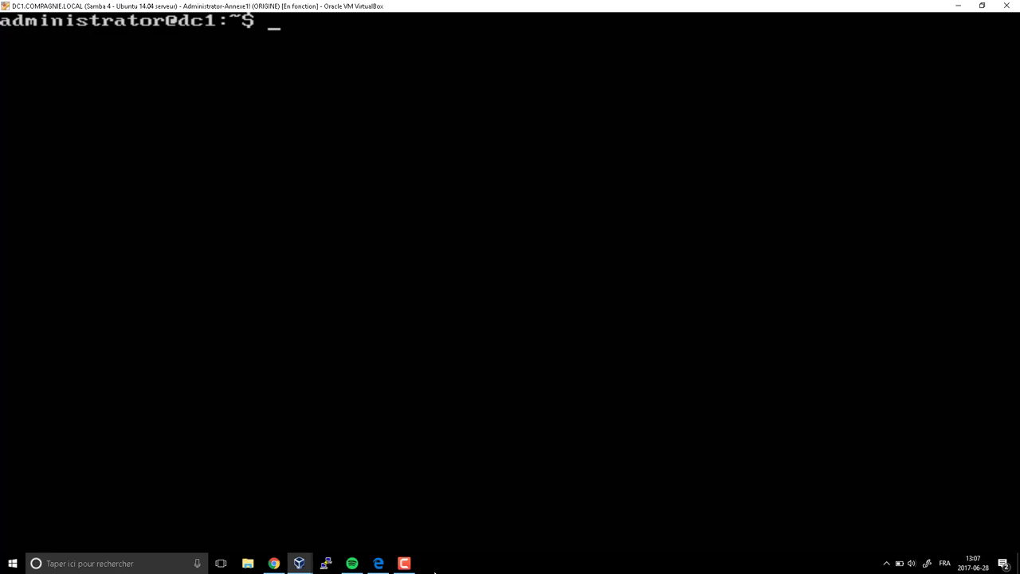
{"action": "type", "text": "logout"}
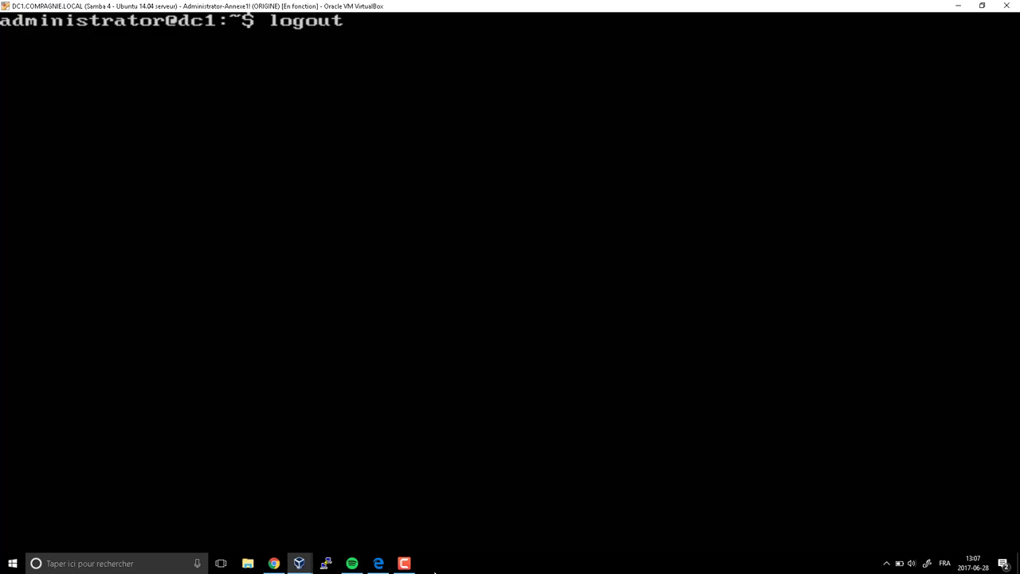
{"action": "key", "text": "Return"}
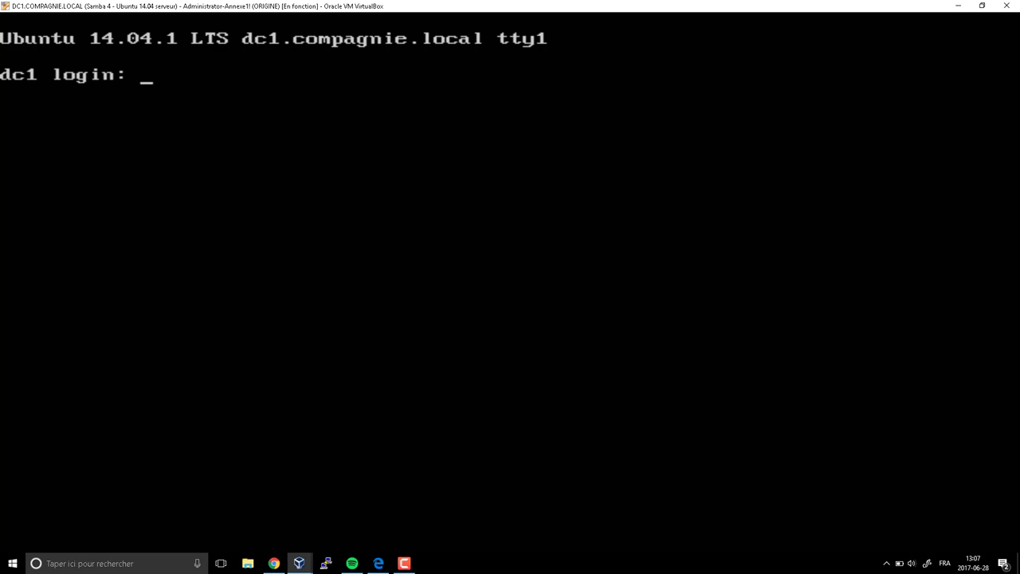
{"action": "left_click", "coordinate": [961, 5]}
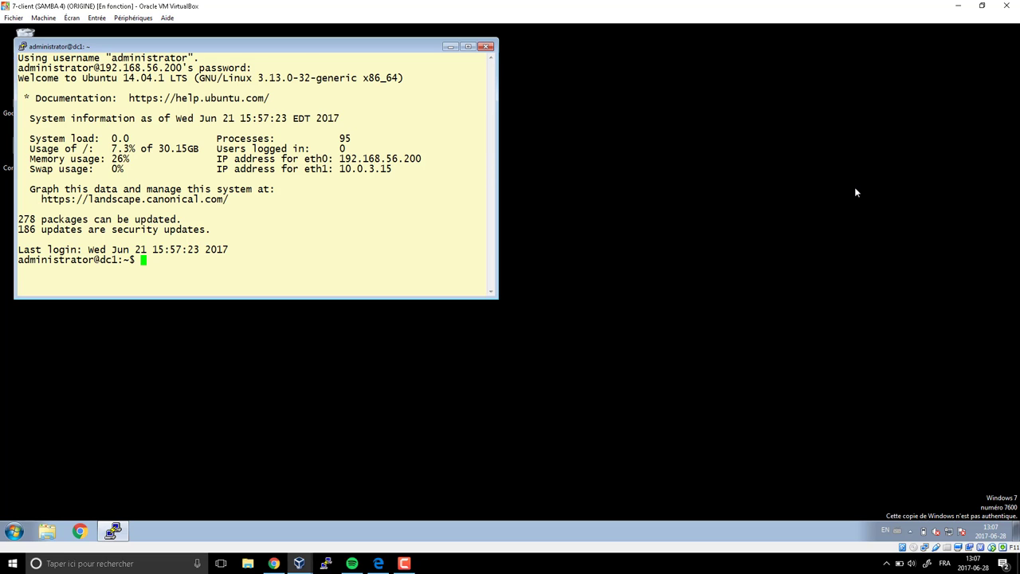
- Snap the dc1 SSH terminal right and ConsolAdminDC1 left, widening the console's centre pane
{"action": "left_click_drag", "start_coordinate": [239, 46], "coordinate": [1019, 79]}
{"action": "left_click", "coordinate": [37, 151]}
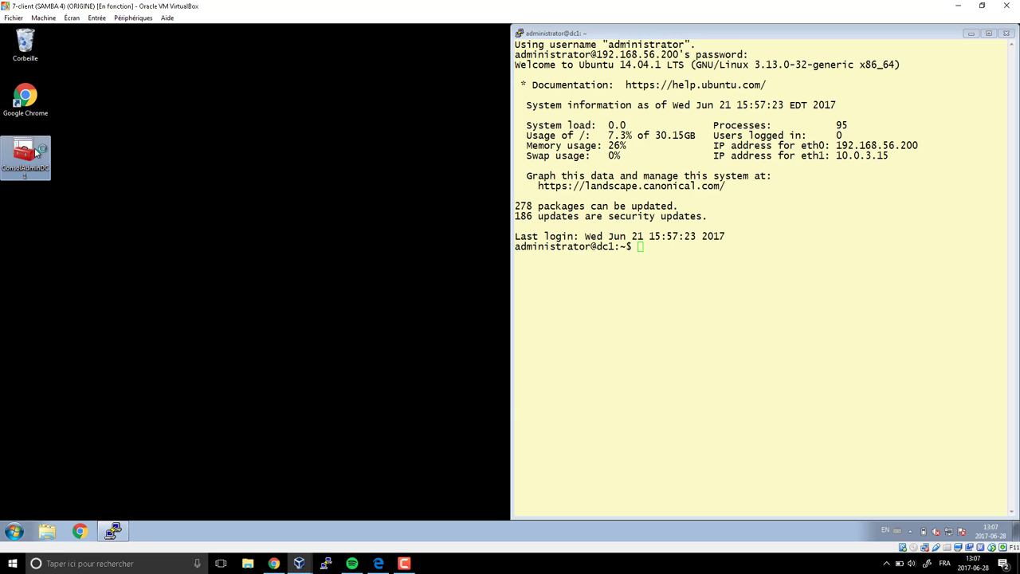
{"action": "double_click", "coordinate": [37, 151]}
{"action": "left_click_drag", "start_coordinate": [502, 50], "coordinate": [42, 90]}
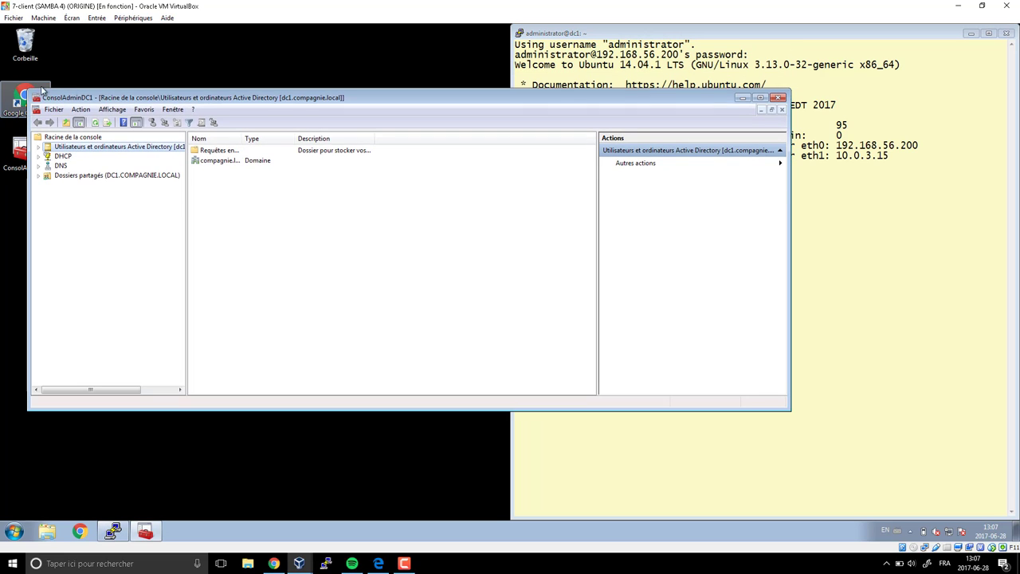
{"action": "left_click_drag", "start_coordinate": [421, 97], "coordinate": [1, 103]}
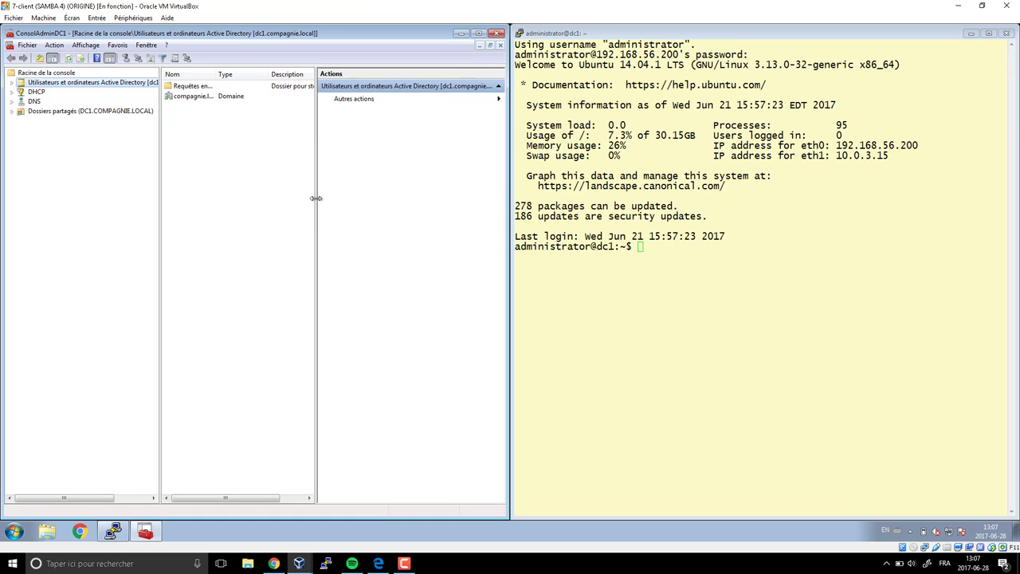
{"action": "left_click_drag", "start_coordinate": [316, 198], "coordinate": [439, 223]}
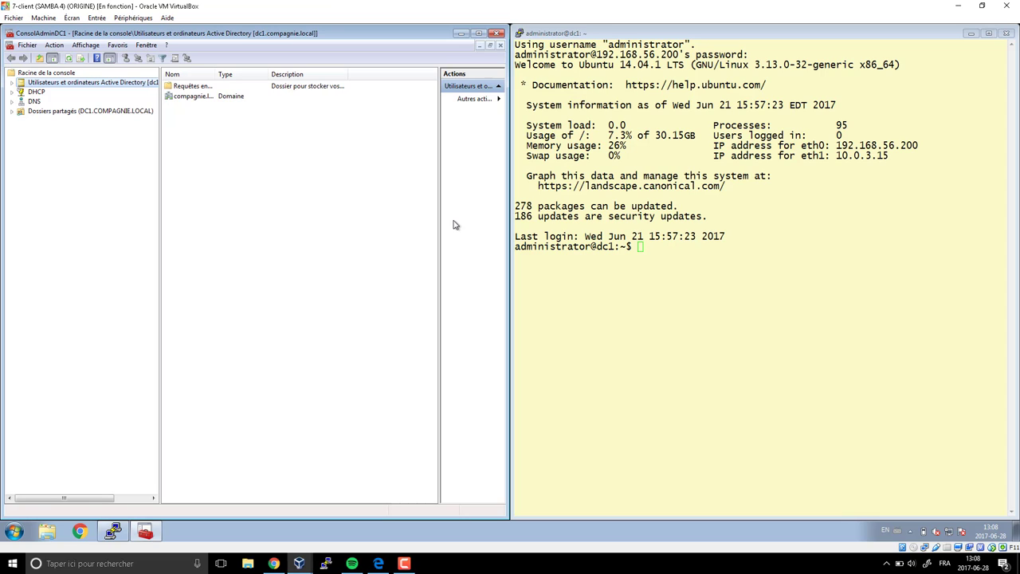
{"action": "left_click", "coordinate": [404, 563]}
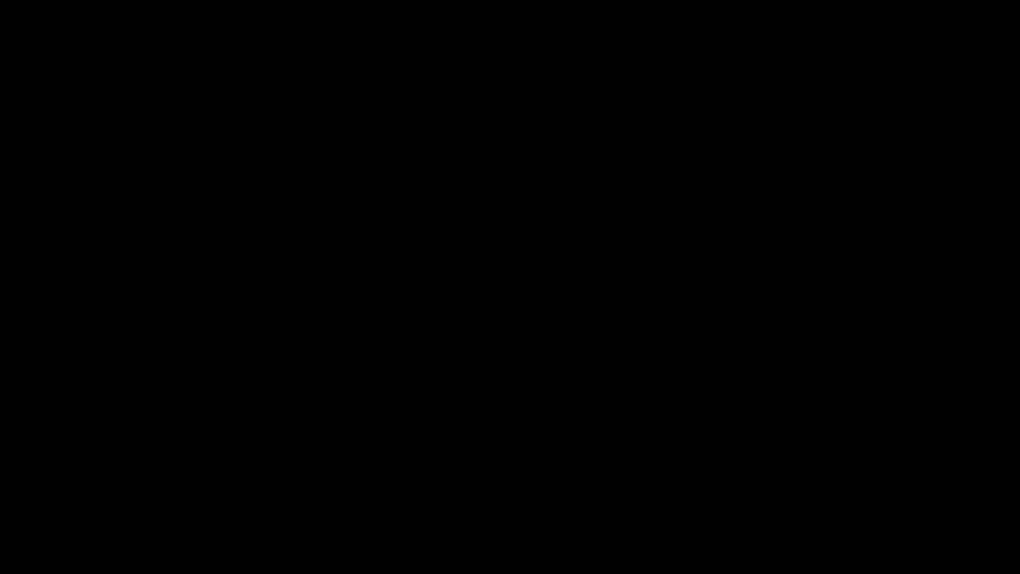